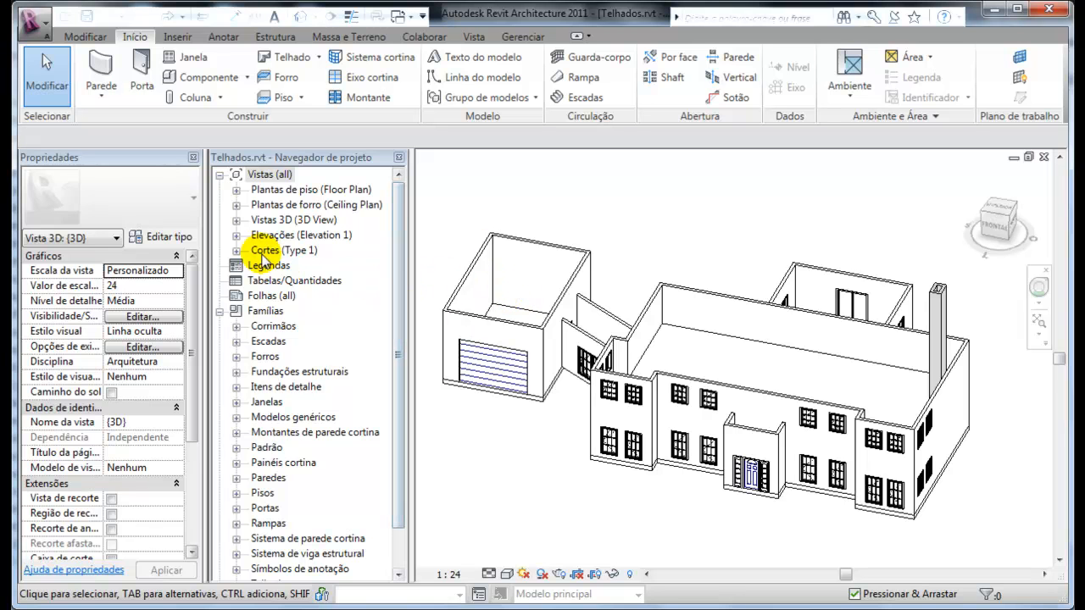
Open the North elevation and examine the level names and heights beside the garage
left_click(237, 236)
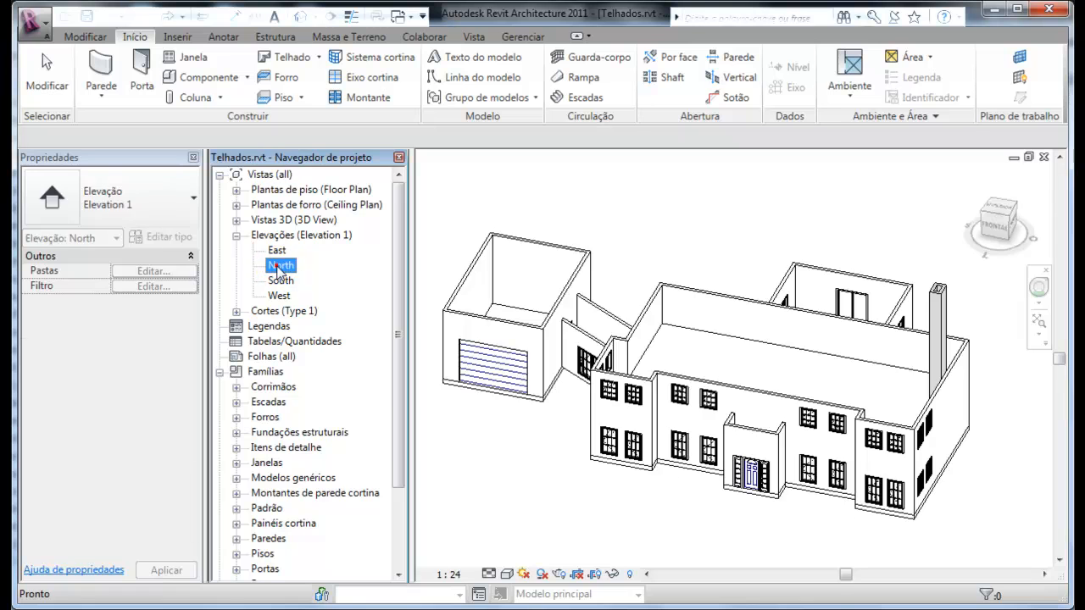
double_click(281, 265)
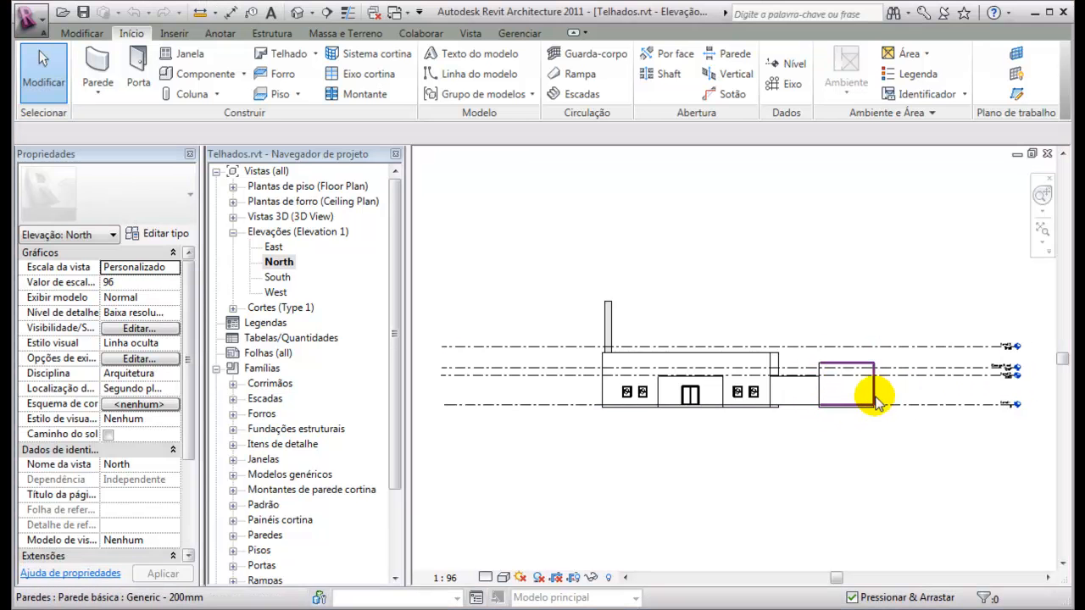
scroll(847, 380, "up", 2)
scroll(847, 380, "down", 1)
middle_click_drag(884, 380, 806, 404)
scroll(896, 411, "up", 4)
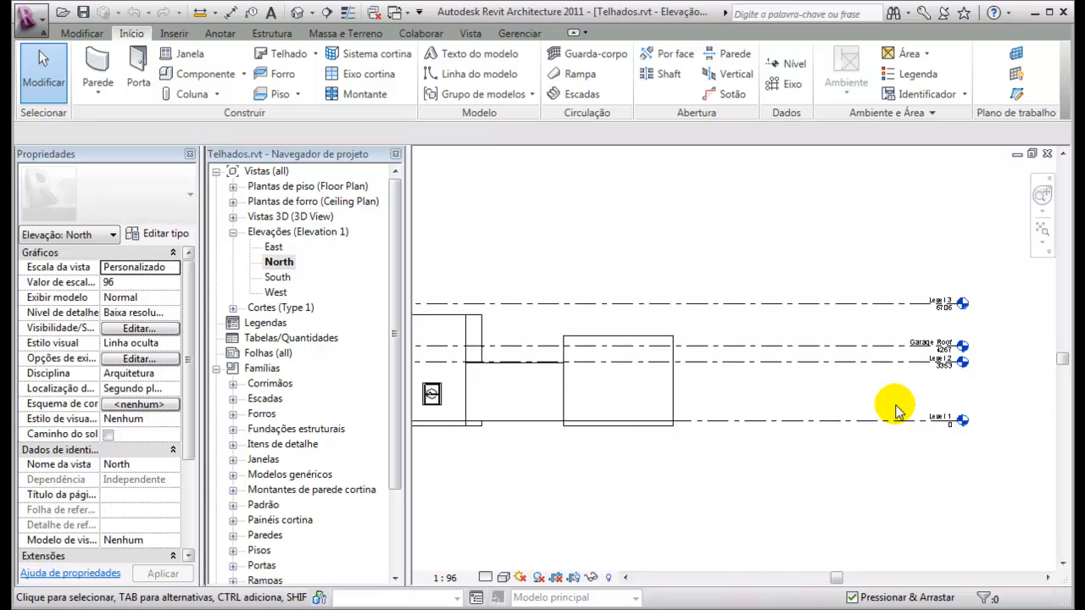
middle_click_drag(911, 381, 836, 392)
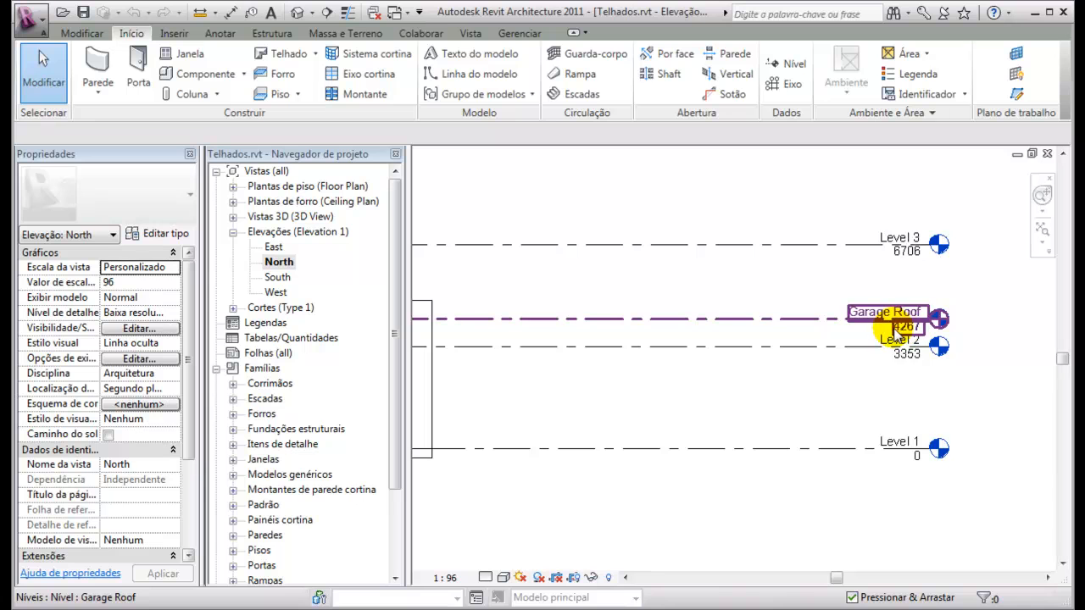
left_click(700, 275)
scroll(700, 275, "down", 3)
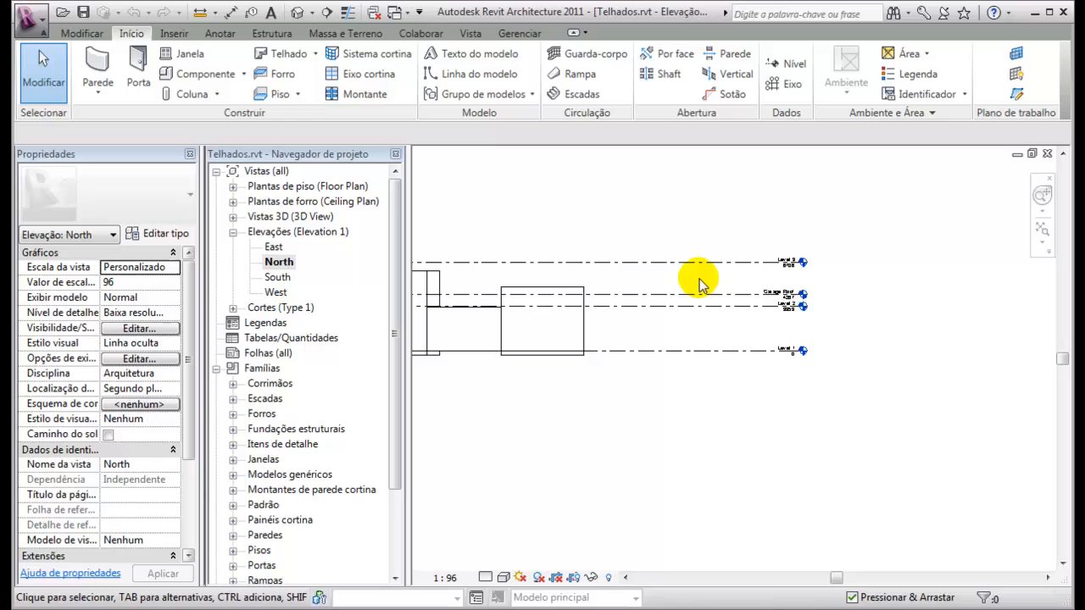
Open the Garage Roof floor plan at the garage walls
left_click(233, 187)
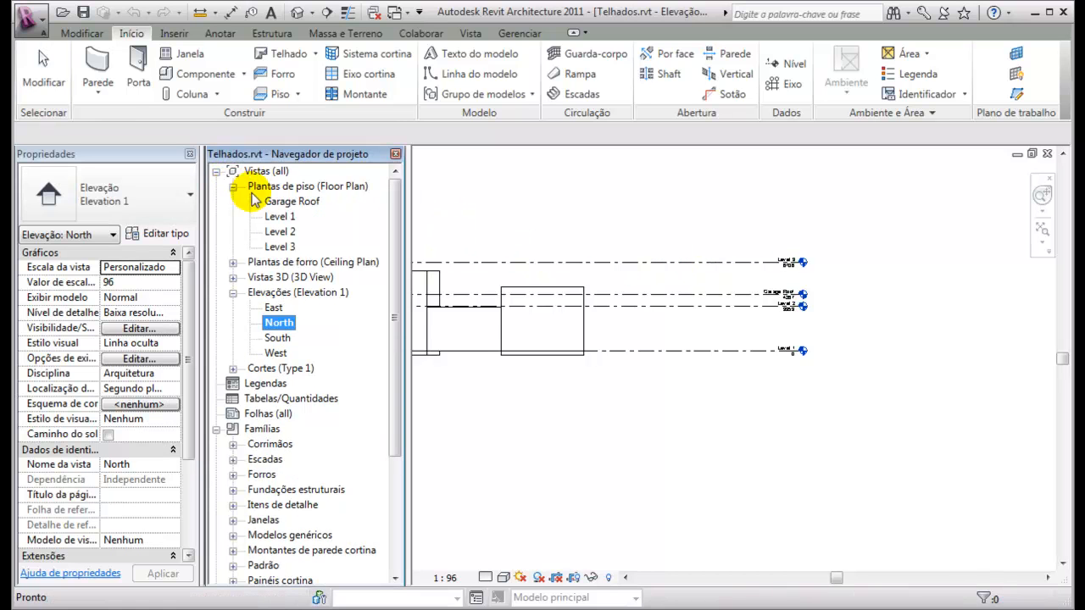
double_click(290, 204)
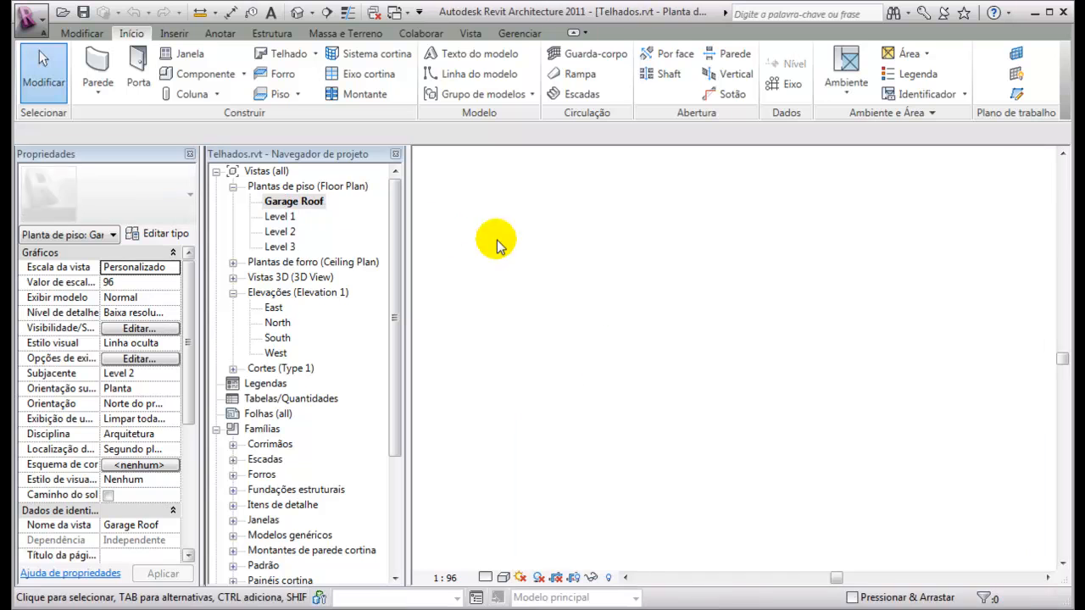
middle_click_drag(585, 271, 643, 279)
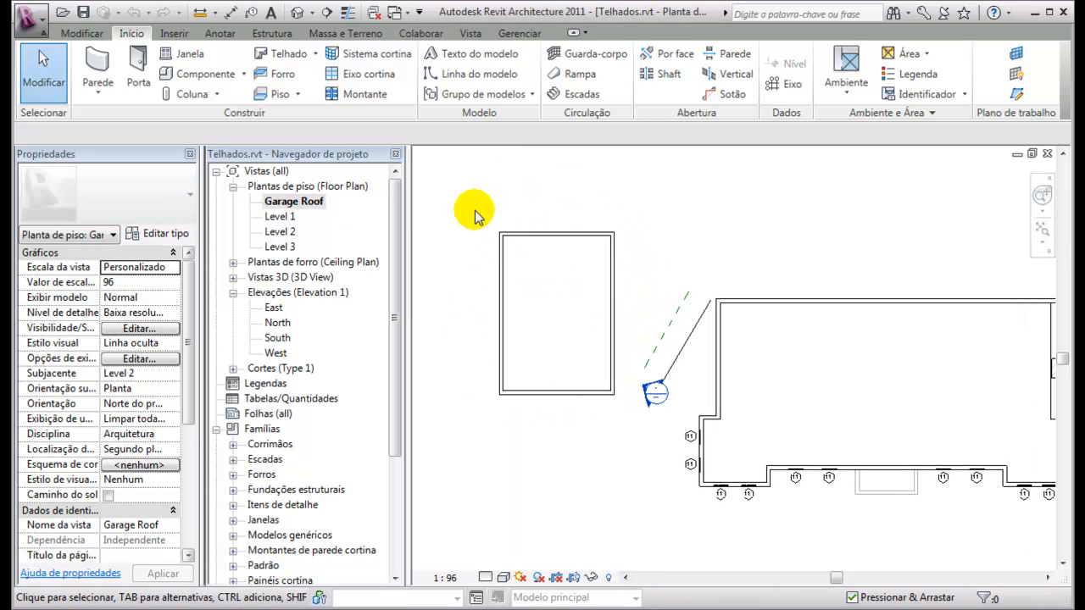
scroll(539, 320, "up", 2)
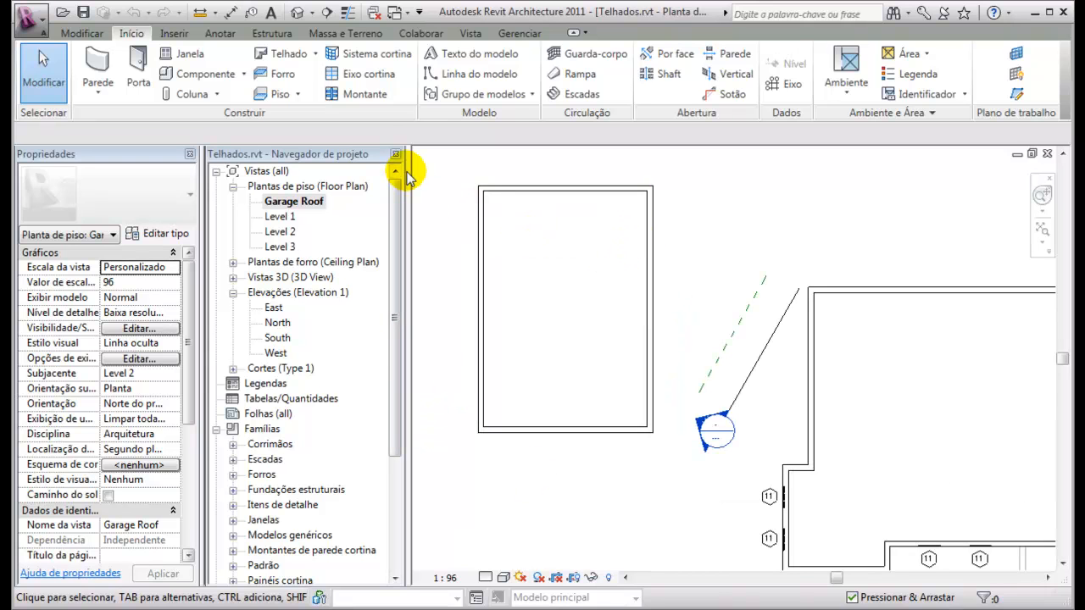
Create a roof by footprint over the garage by picking its four walls with a 600 mm overhang
left_click(314, 55)
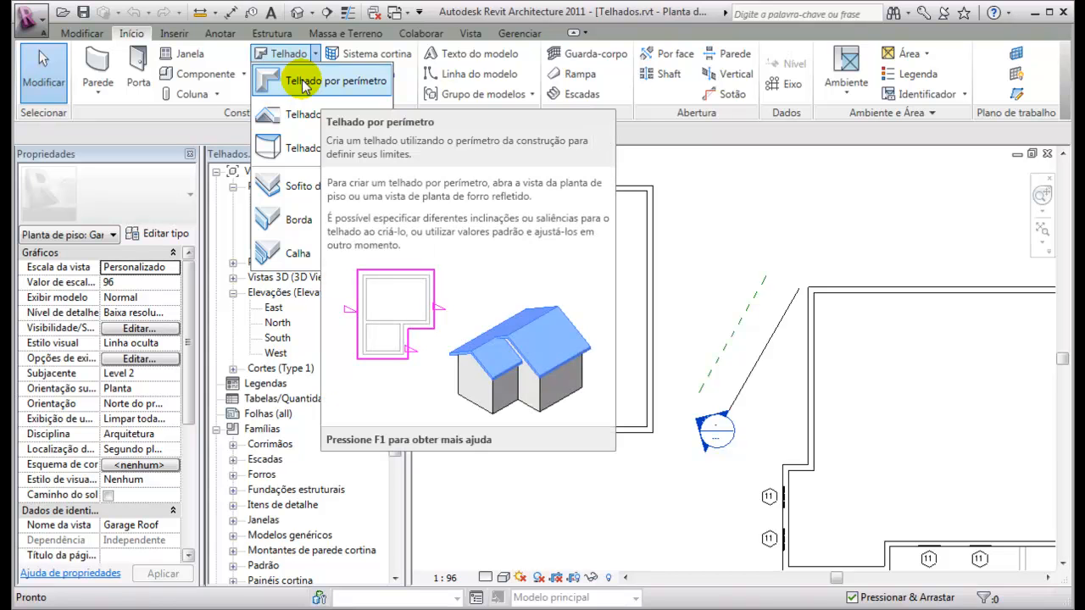
left_click(304, 82)
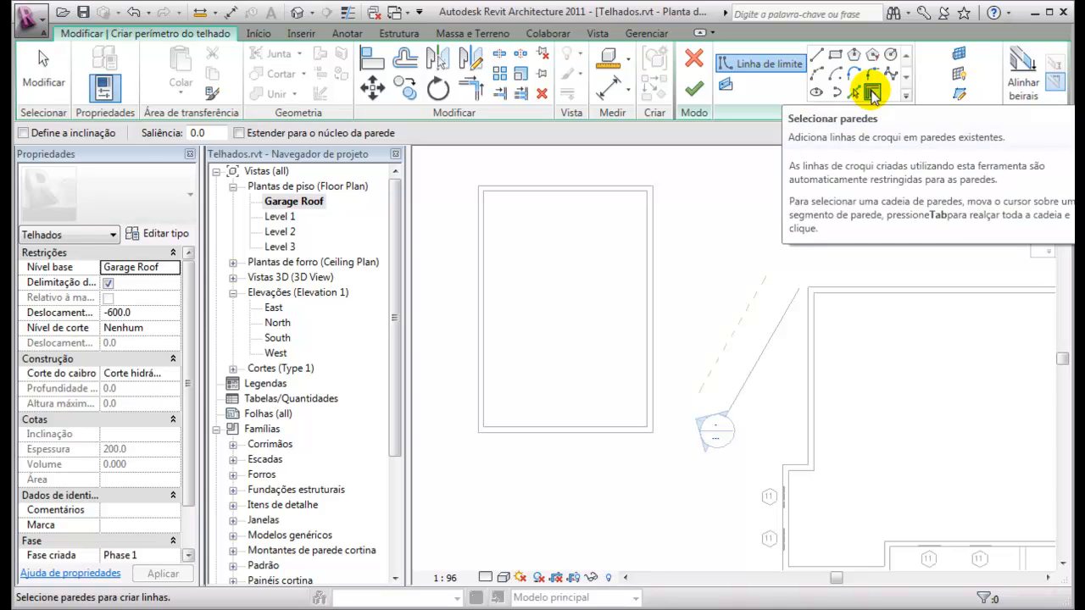
left_click(873, 91)
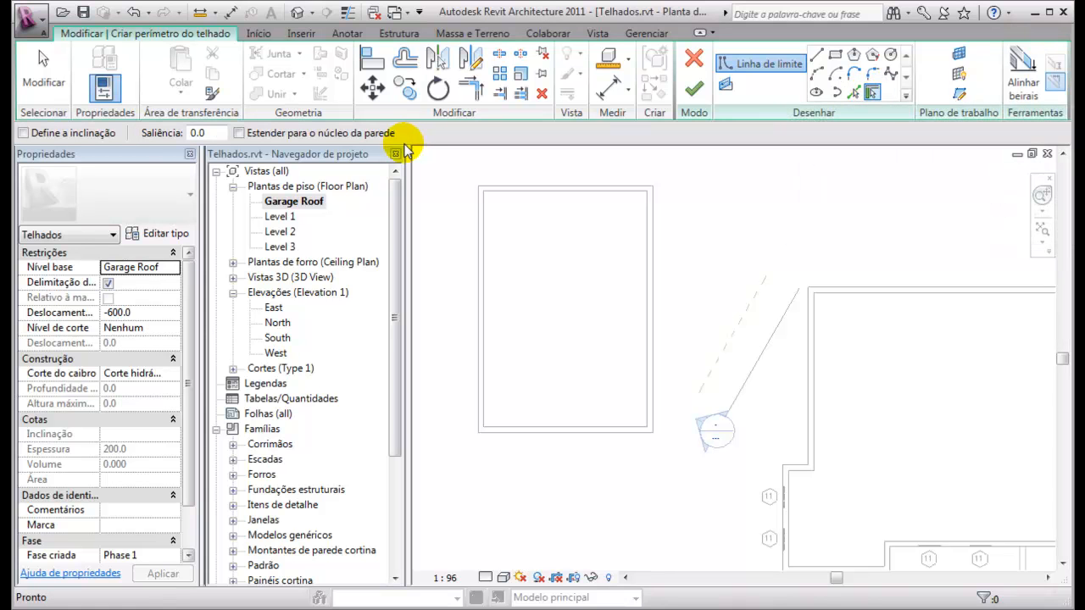
double_click(217, 132)
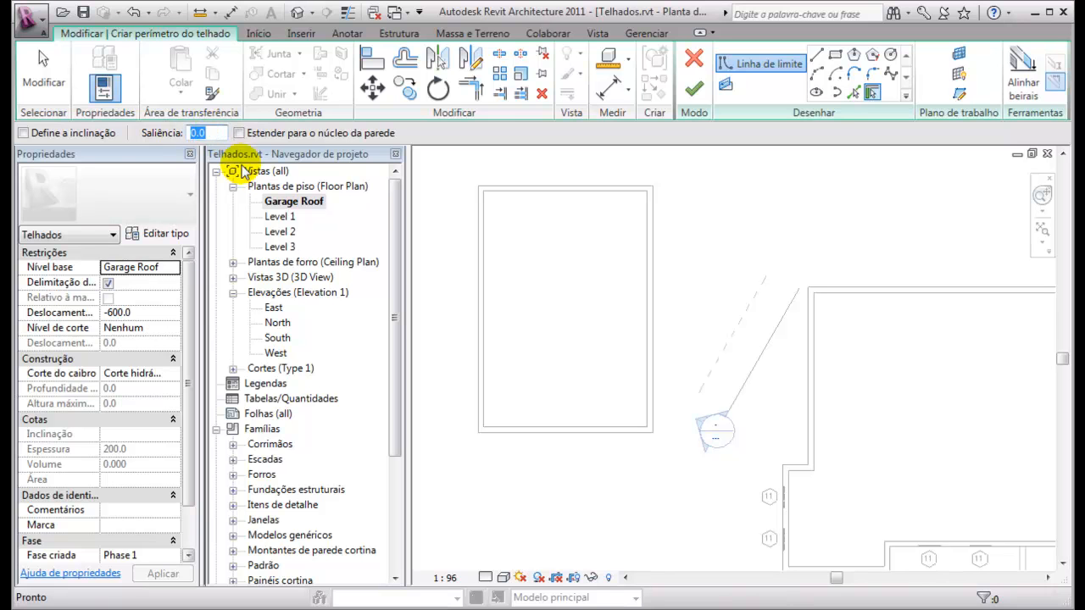
type("600")
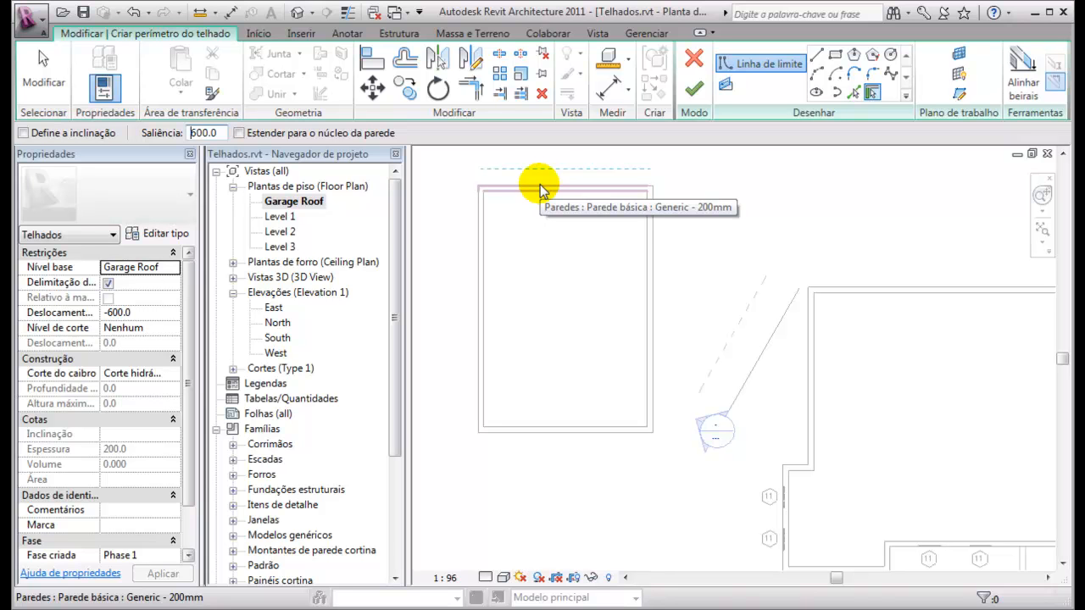
left_click(541, 188)
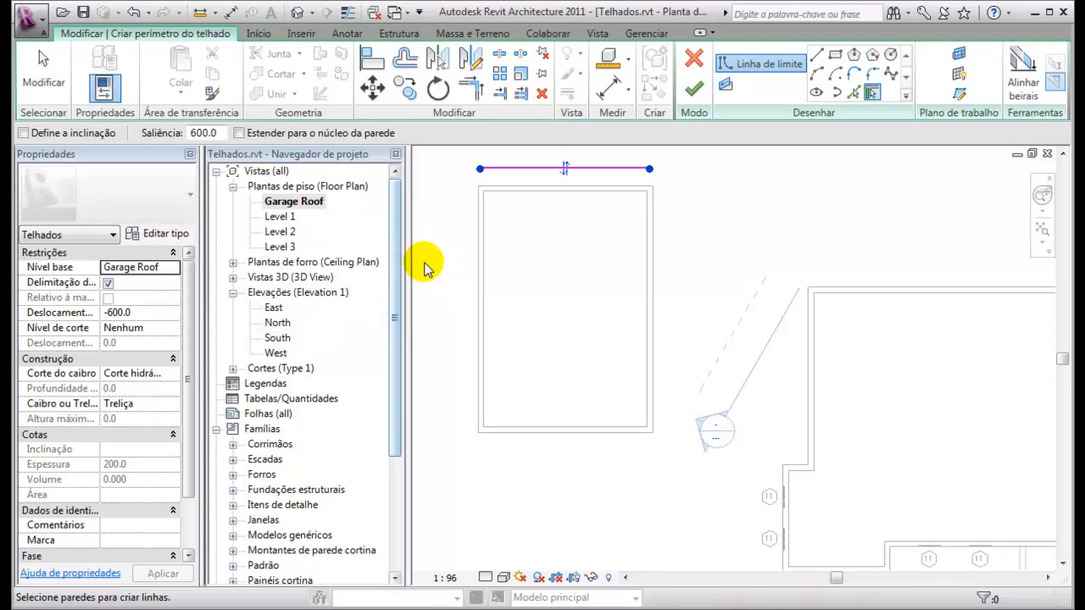
left_click(478, 300)
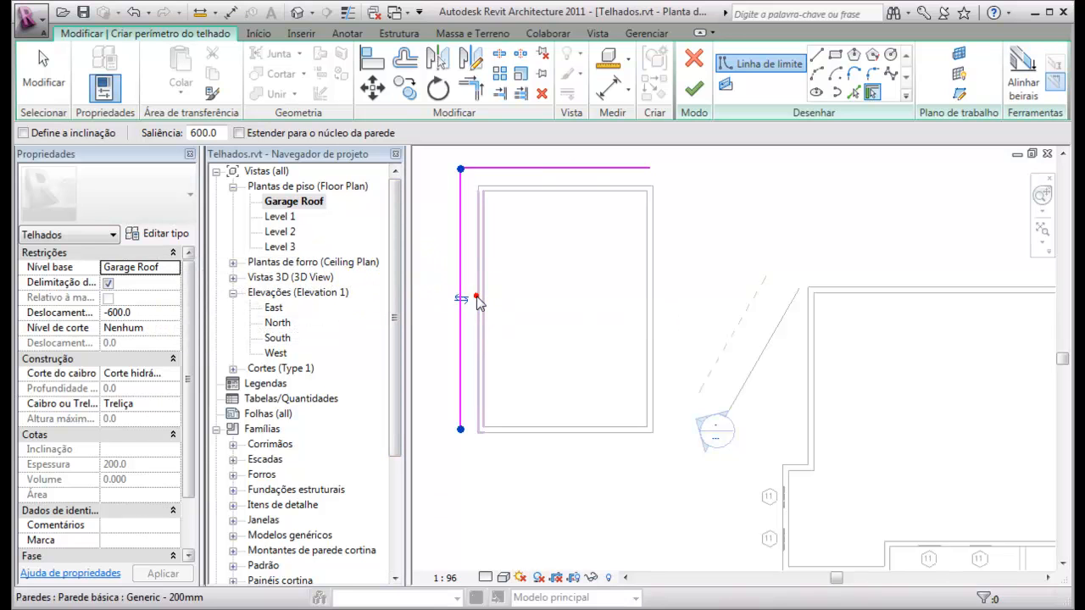
left_click(542, 439)
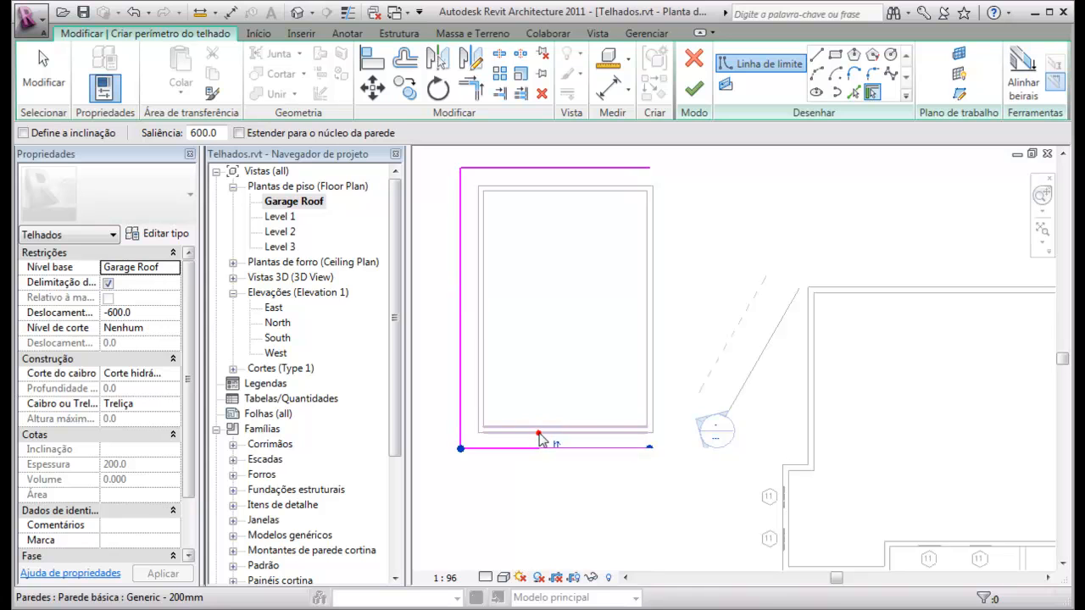
left_click(655, 347)
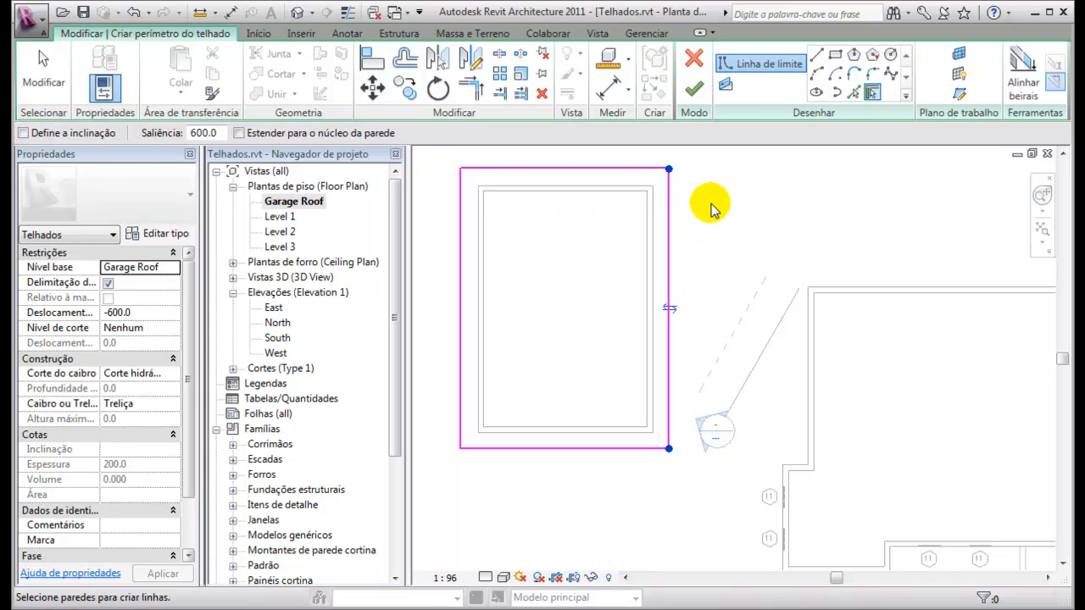
key("Escape")
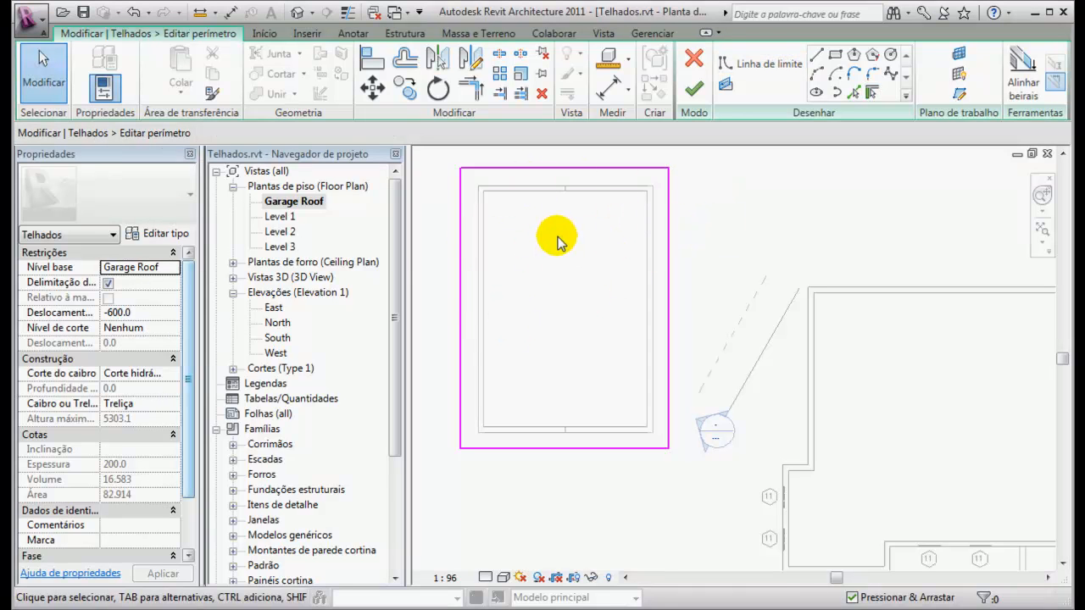
left_click(693, 93)
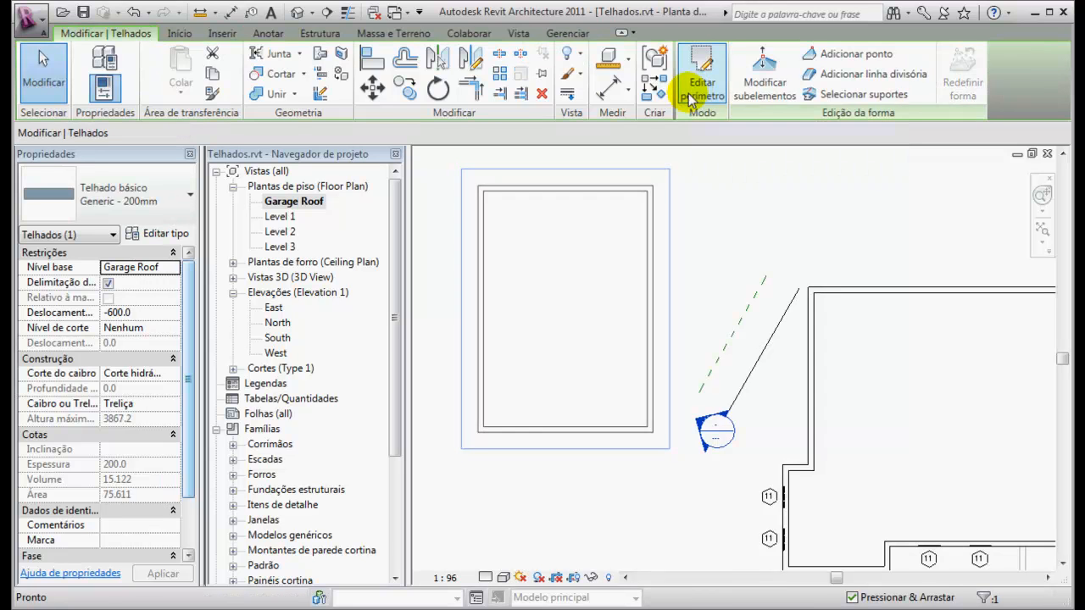
key("Escape")
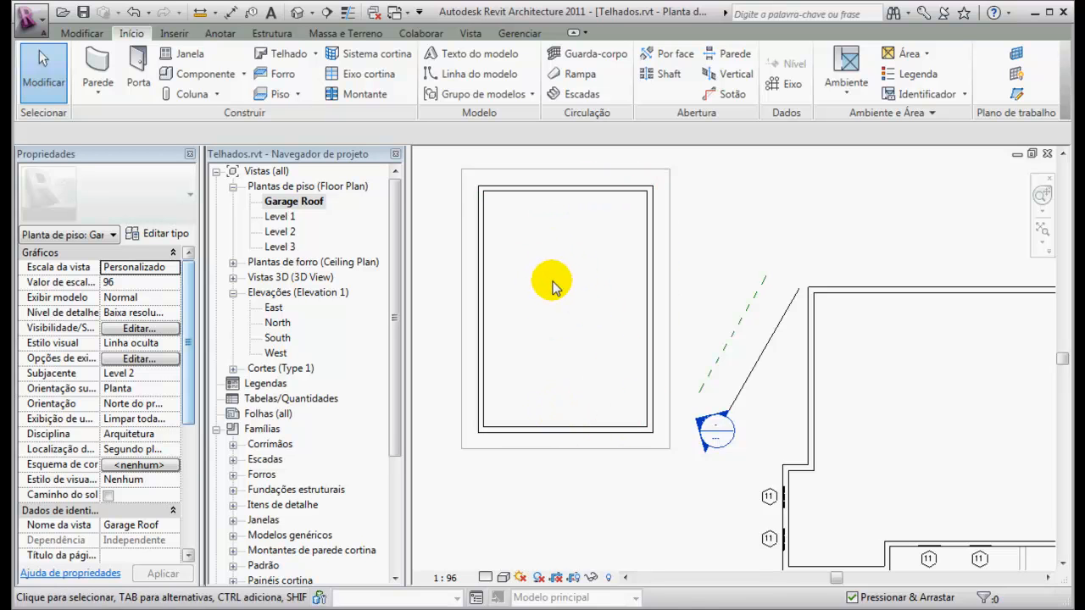
Open the default 3D view and examine the garage roof from several angles
left_click(296, 13)
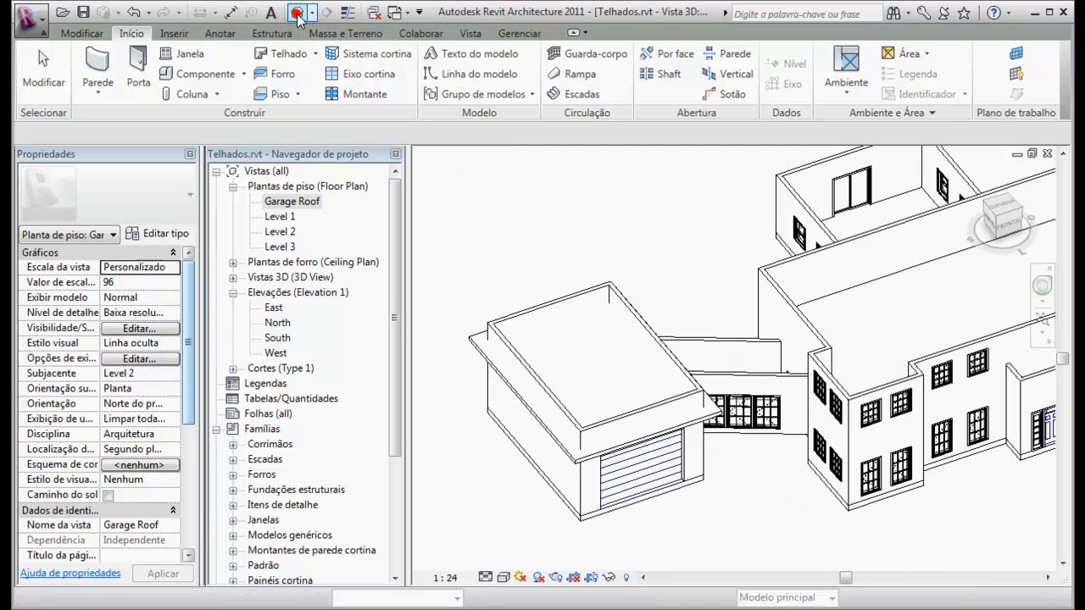
middle_click_drag(625, 416, 470, 289, "shift")
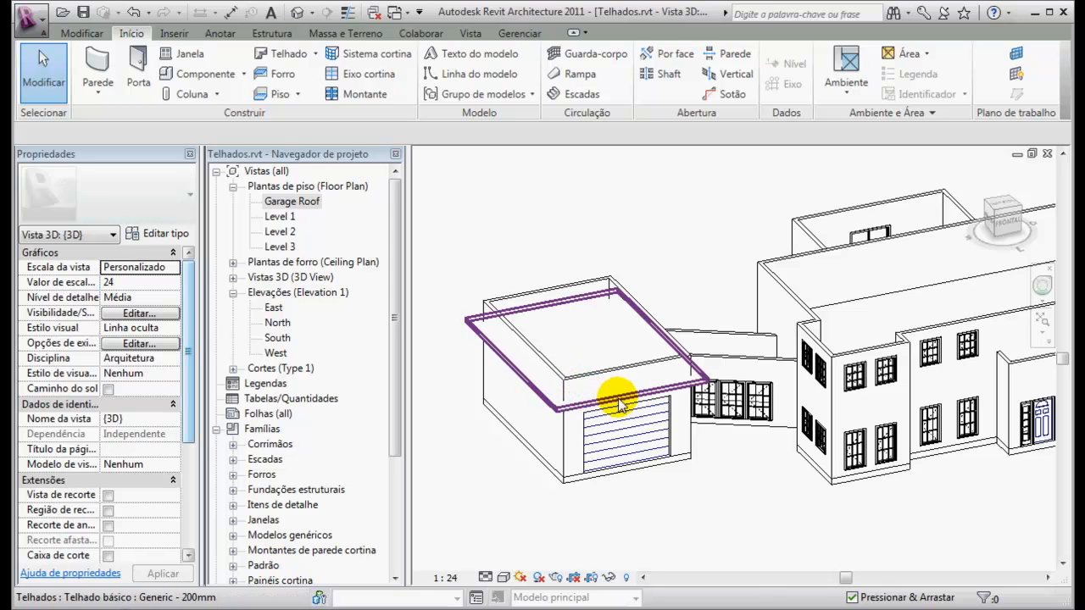
middle_click_drag(596, 385, 601, 436, "shift")
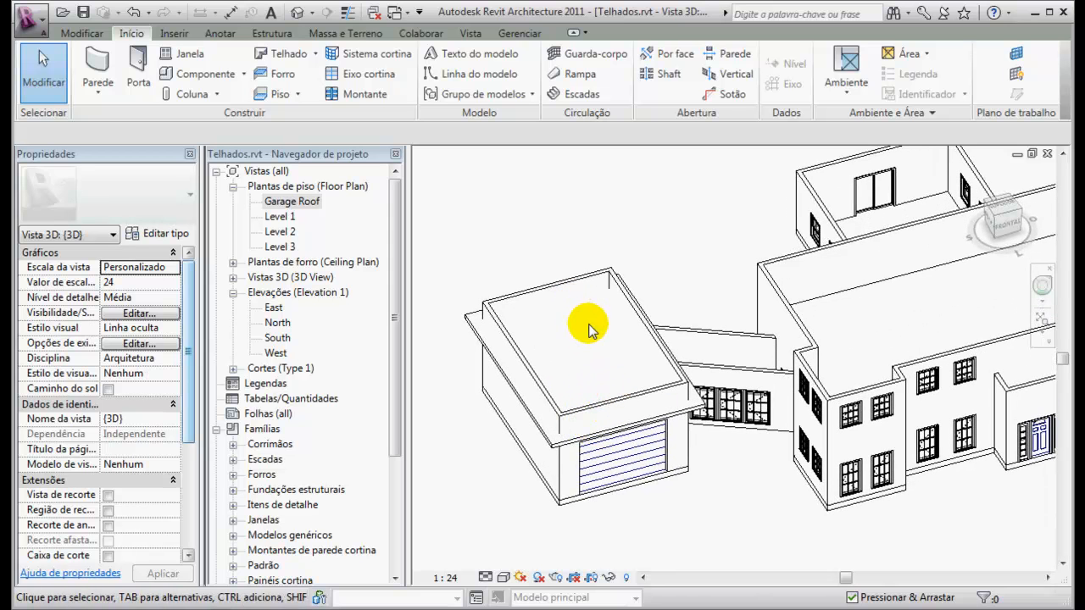
Edit the garage roof's footprint and make its two long side edges slope-defining
left_click(678, 421)
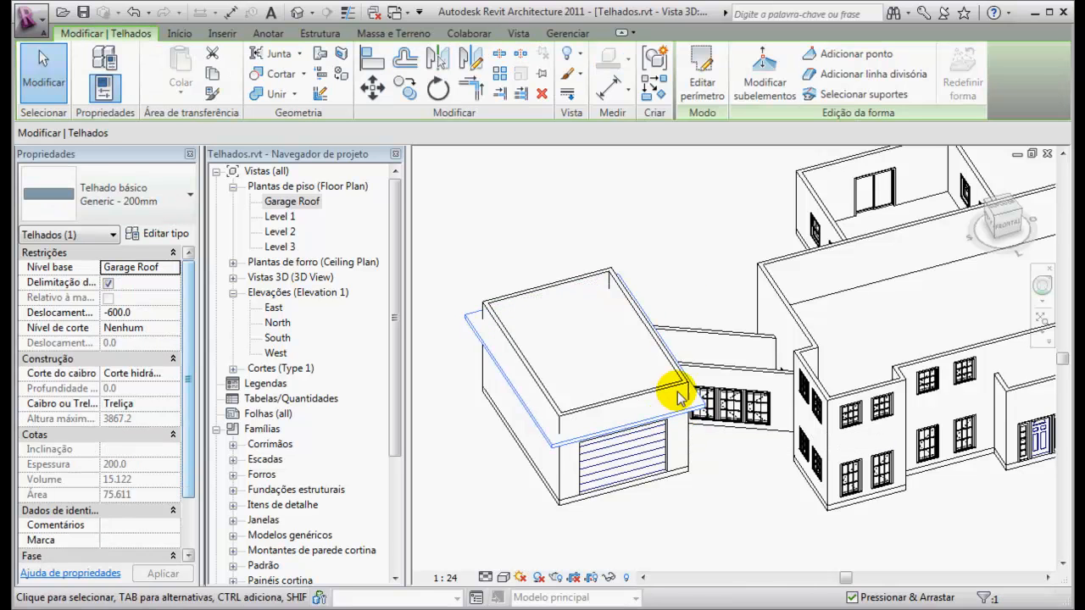
left_click(708, 85)
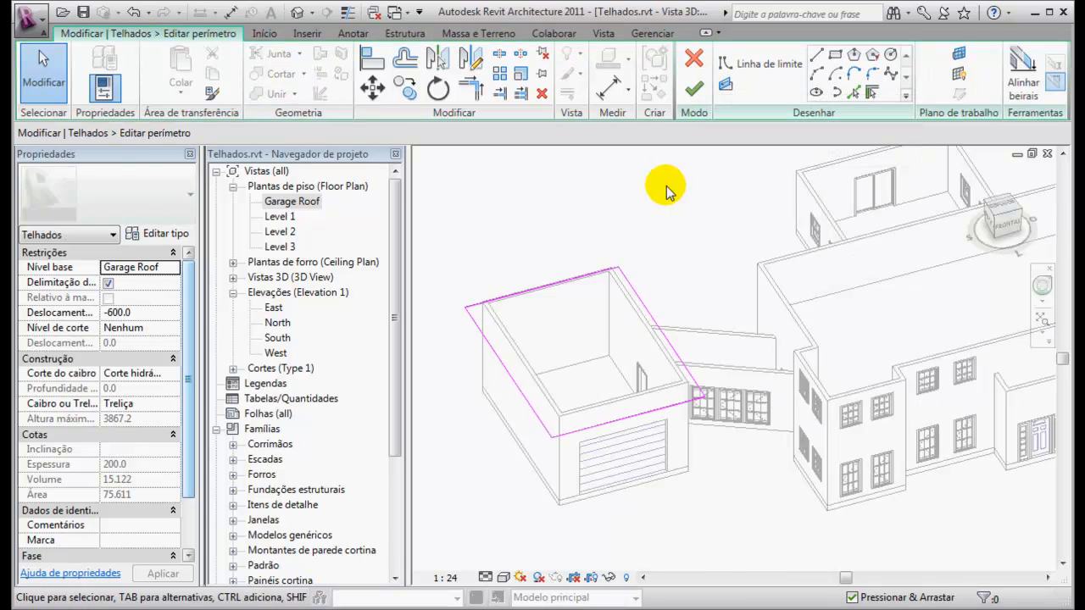
left_click(641, 310)
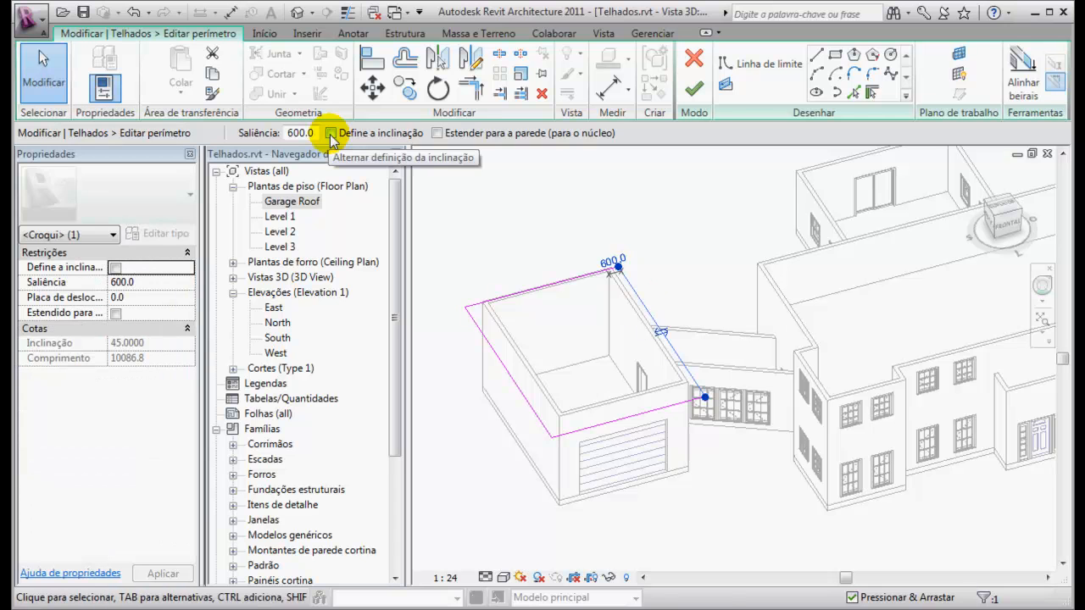
left_click(331, 134)
left_click(509, 373)
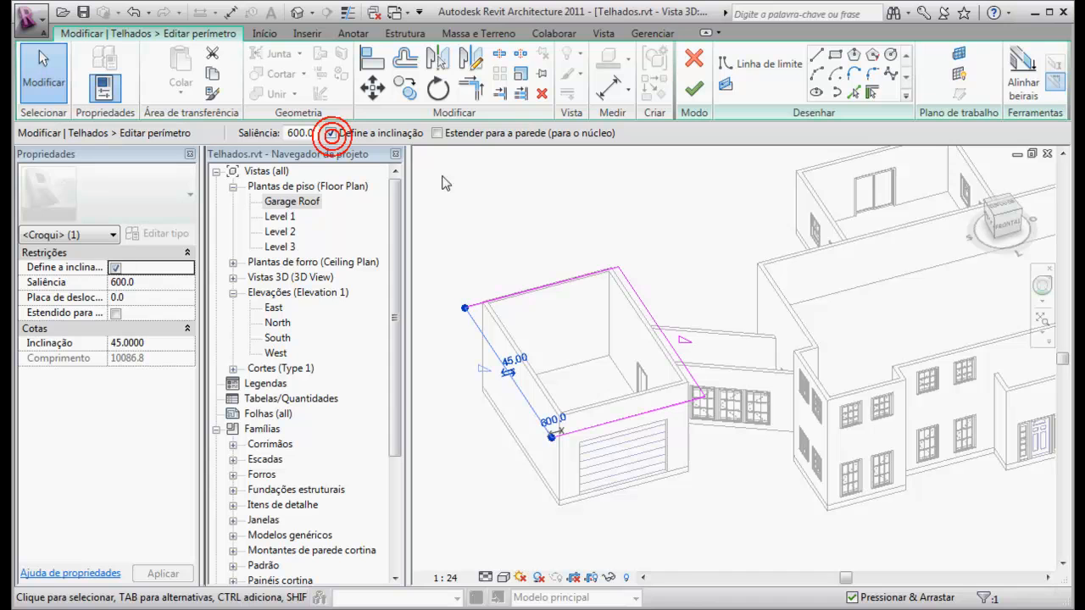
left_click(504, 222)
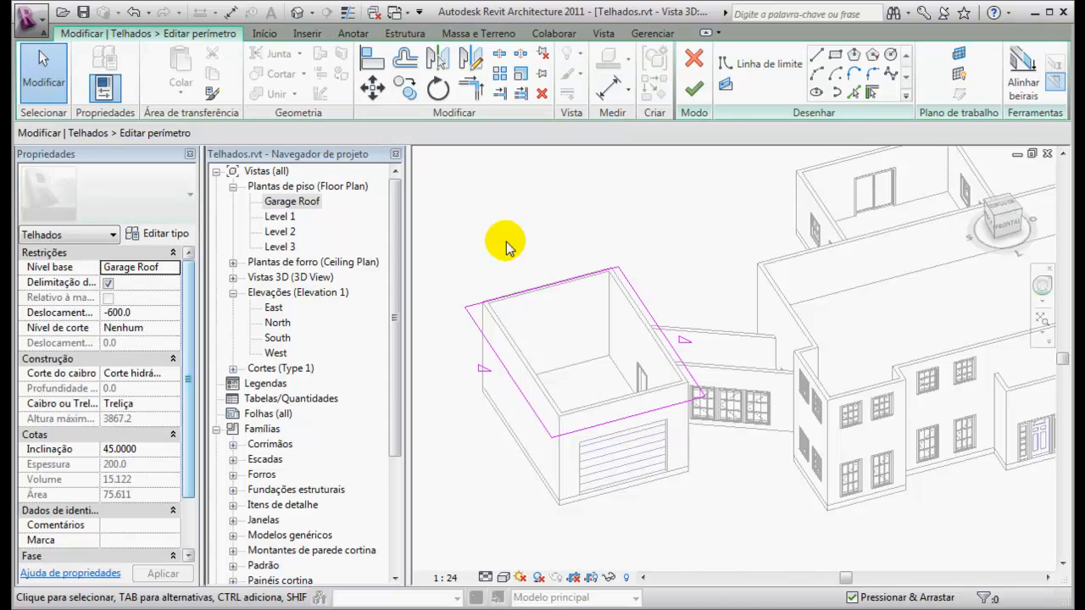
Open the slope value of the garage roof's long edge on the side away from the house
left_click(483, 372)
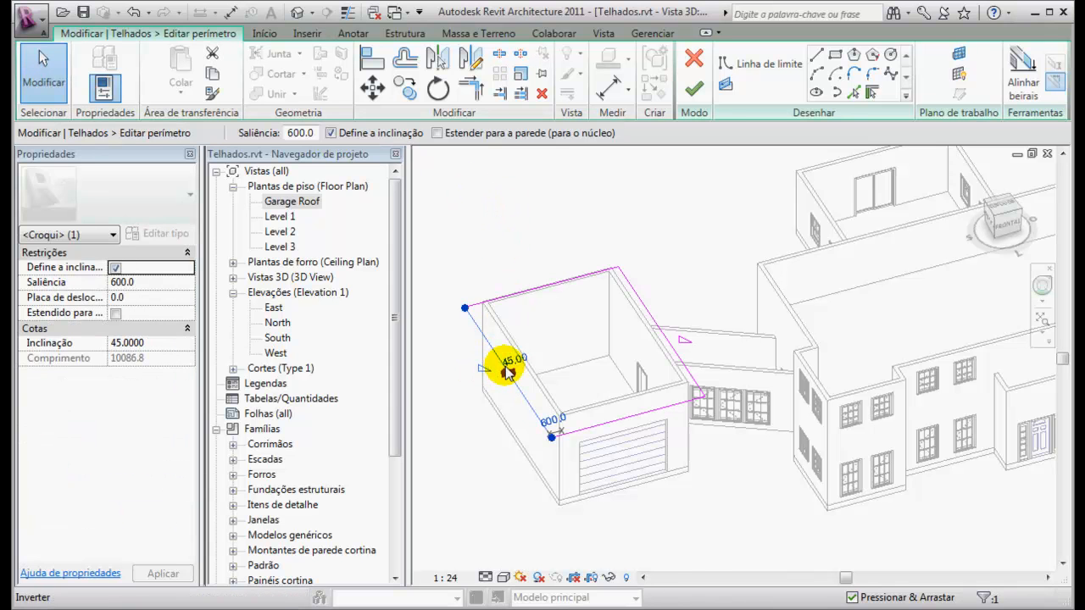
left_click(499, 364)
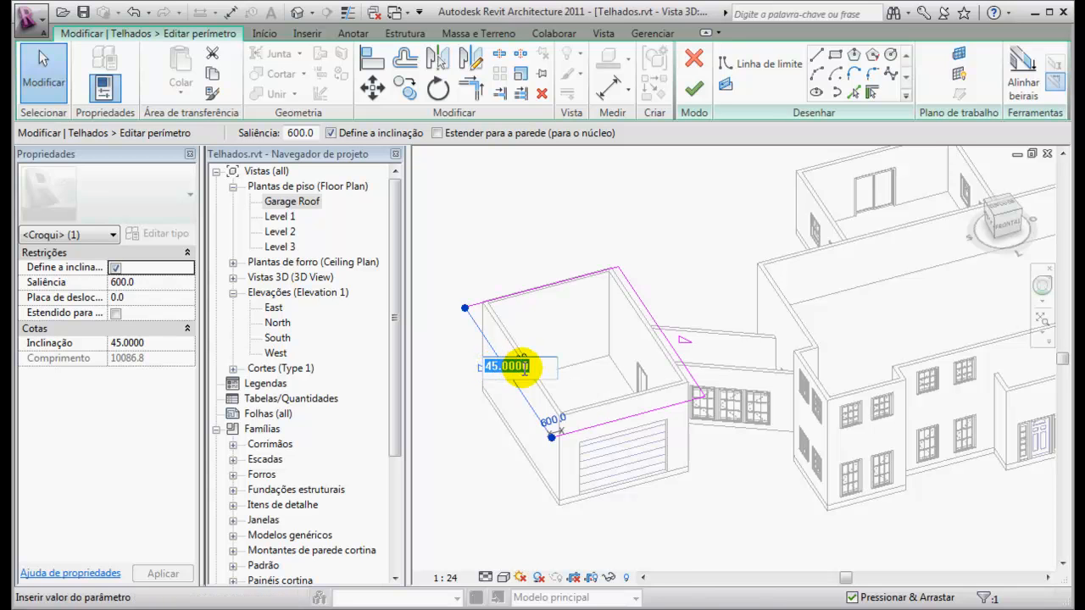
left_click(539, 246)
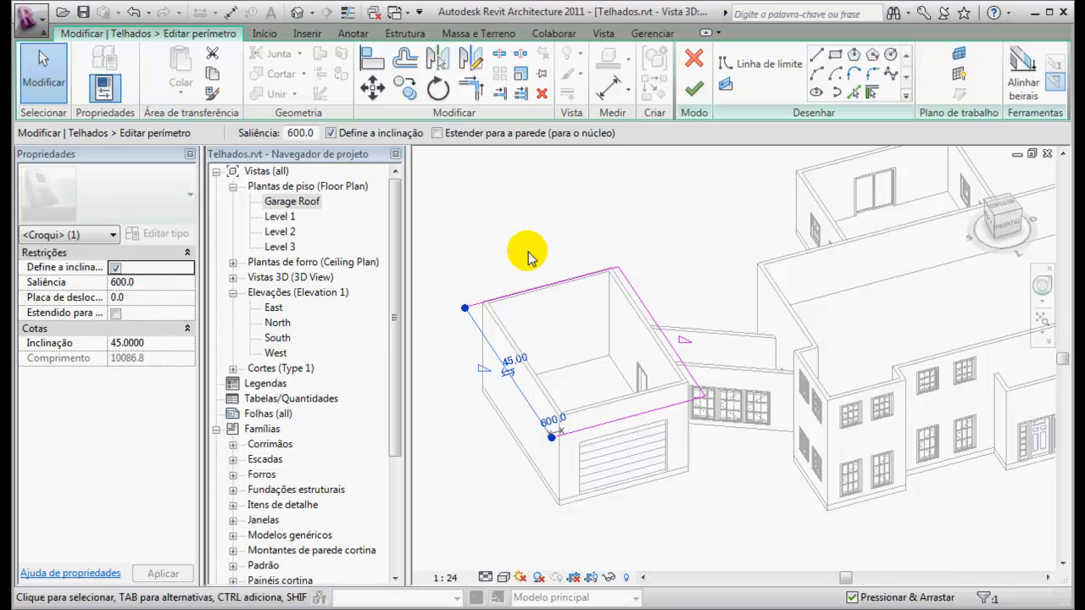
left_click(527, 256)
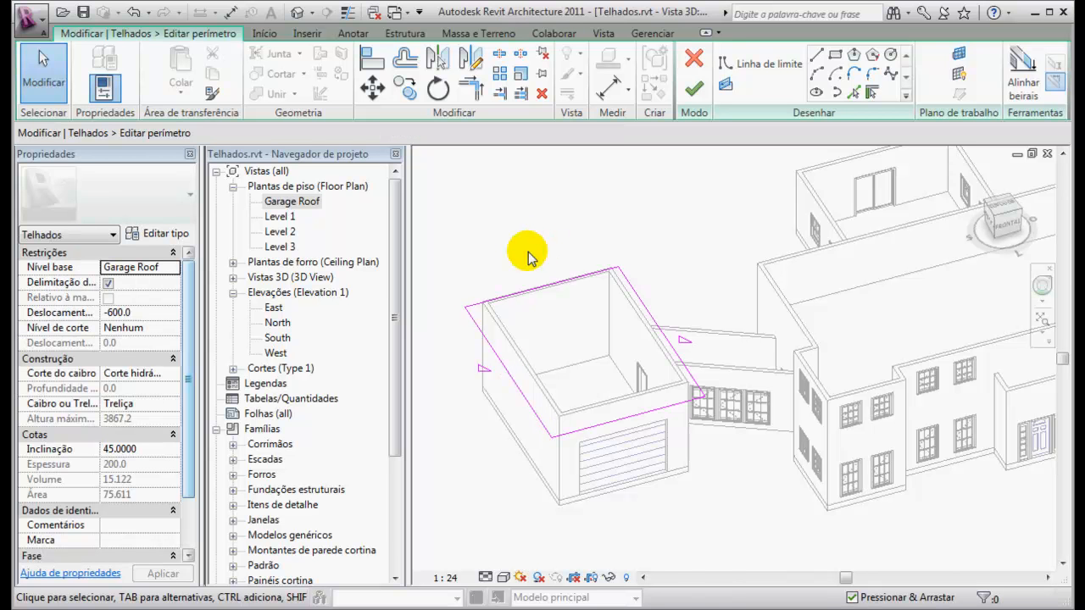
Review the unit formats available for slope in the project units, without changing any of them
key("u")
key("n")
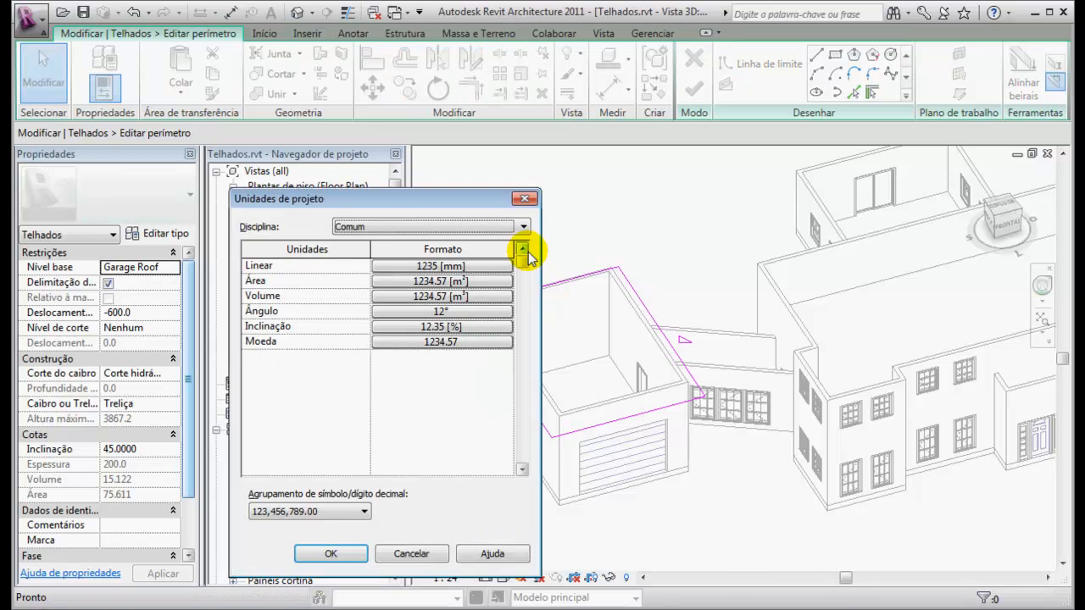
left_click(430, 329)
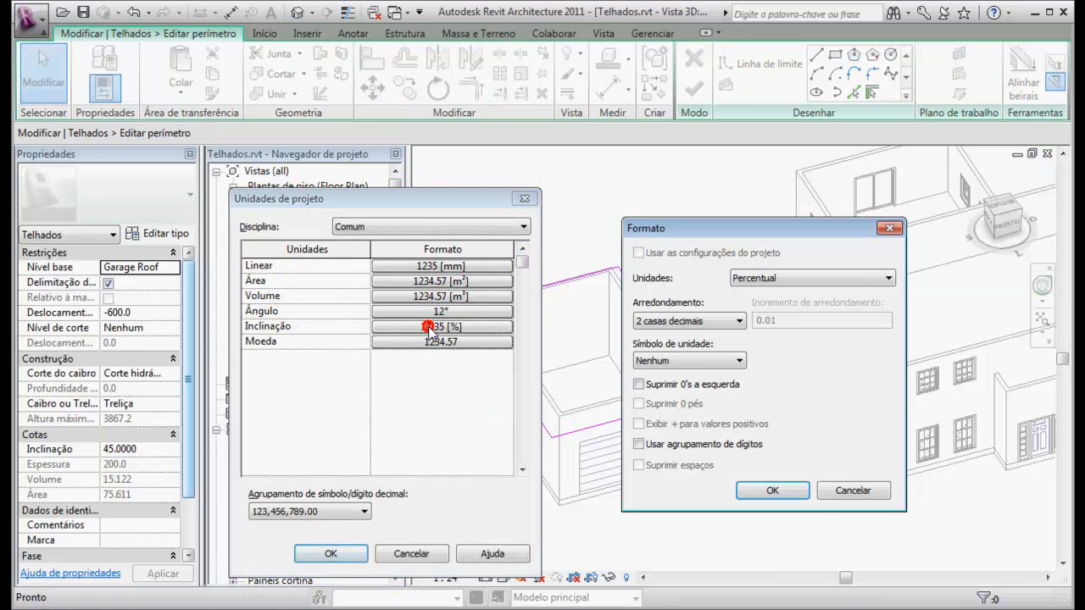
left_click(890, 277)
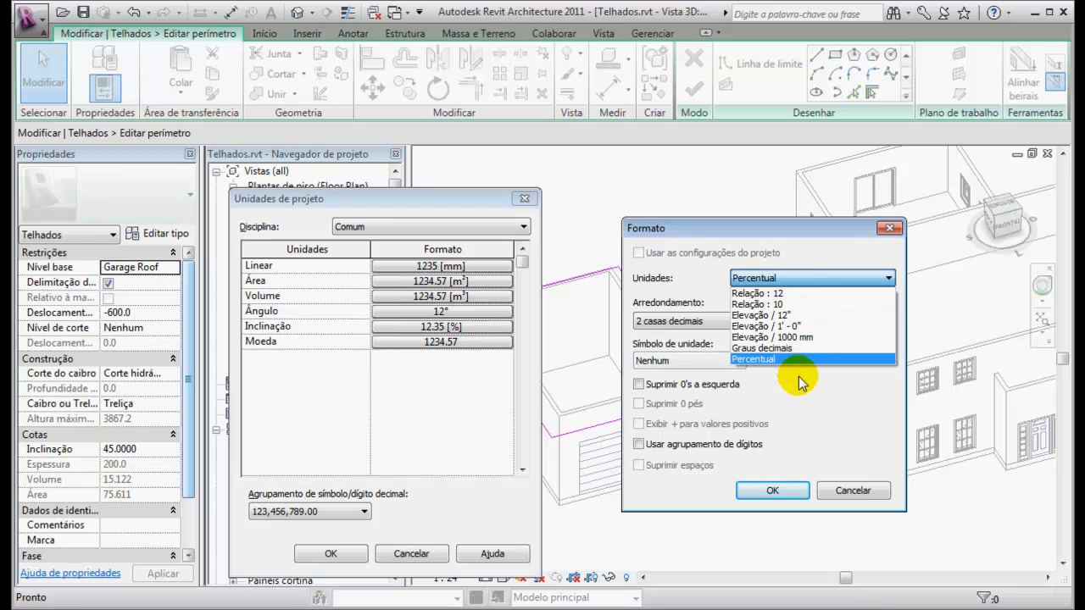
left_click(777, 492)
left_click(773, 491)
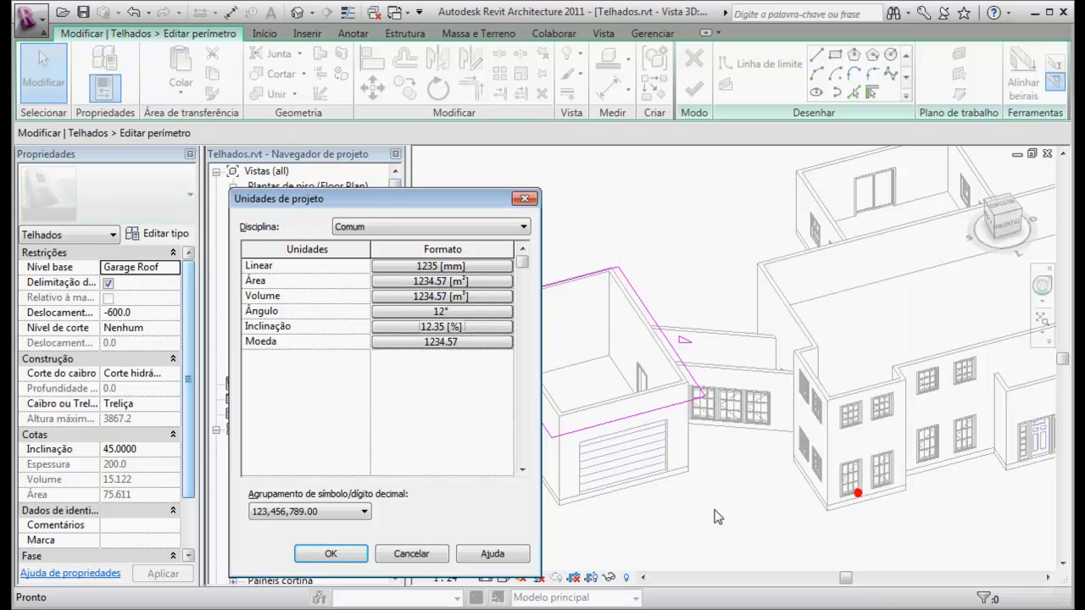
left_click(413, 553)
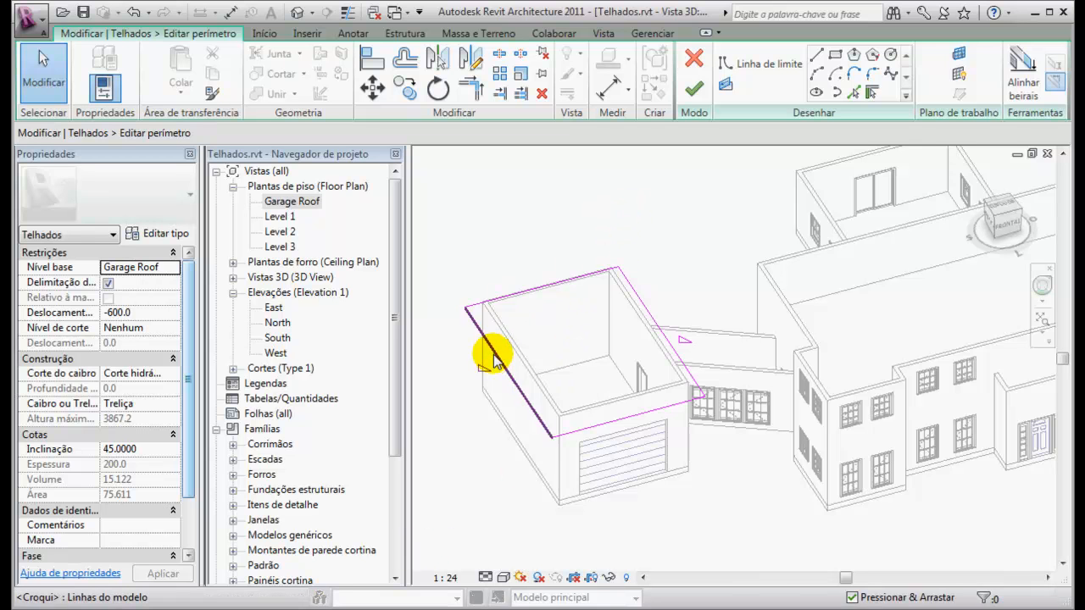
Finish the garage roof's footprint edit, declining to attach the highlighted walls to the roof
left_click(695, 90)
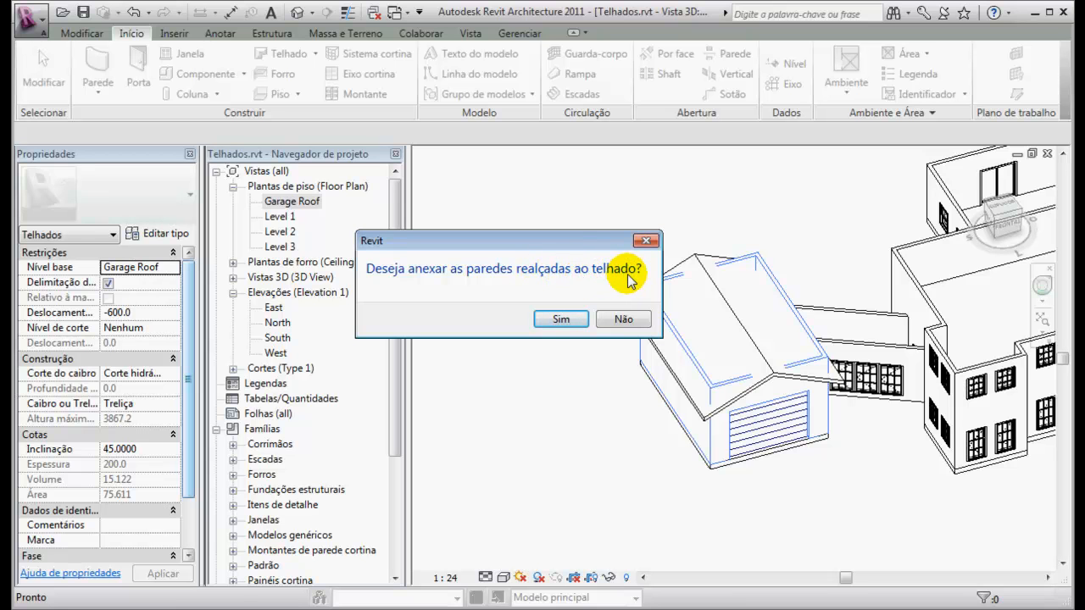
left_click(623, 319)
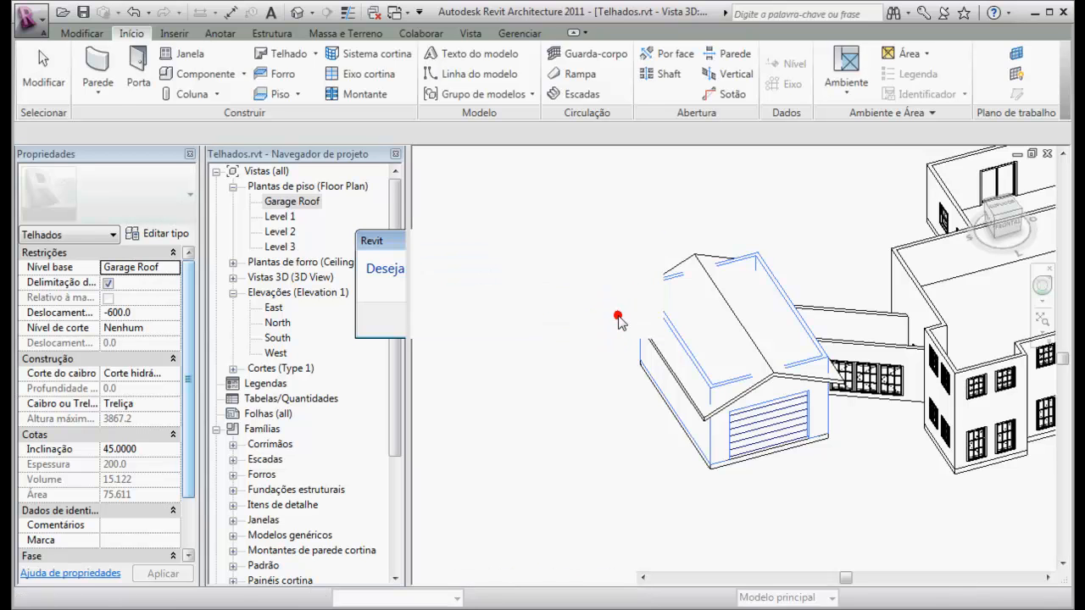
middle_click_drag(599, 349, 616, 273, "shift")
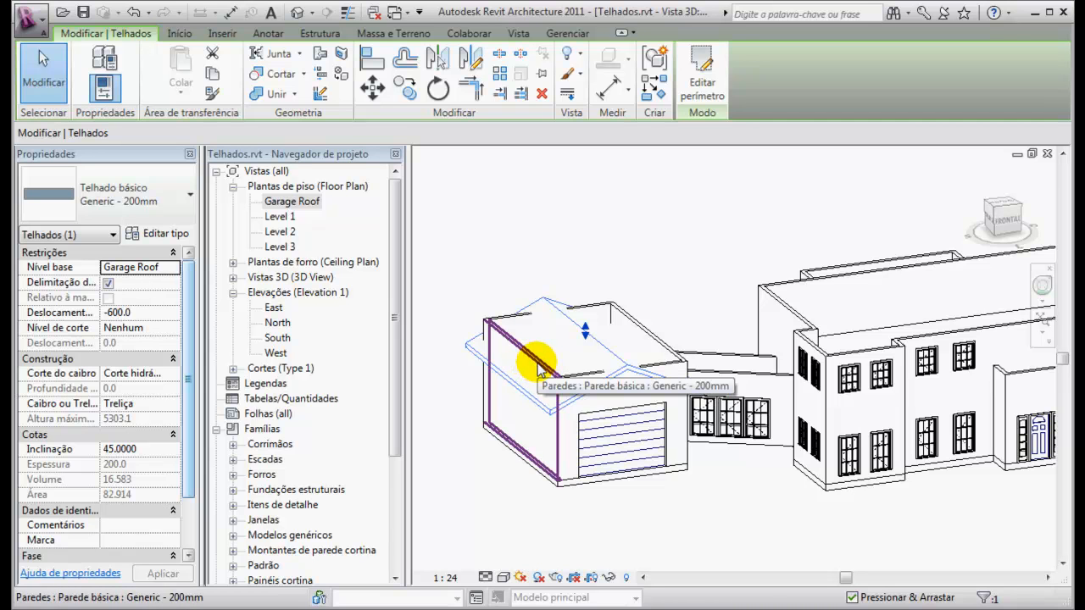
Select the whole chain of four garage walls and attach their tops to the garage roof
key("Tab")
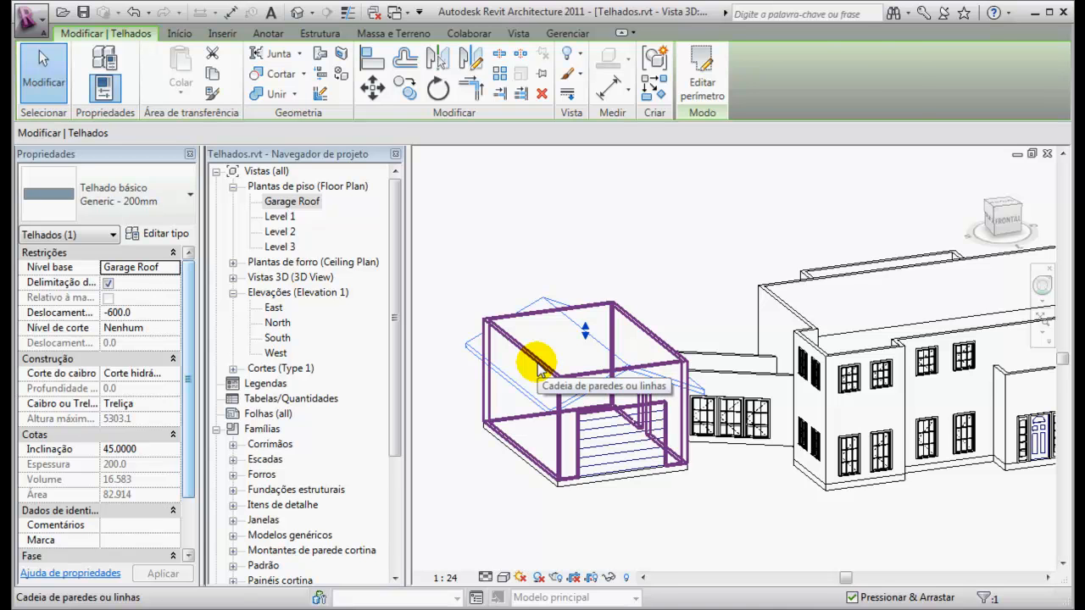
left_click(539, 366)
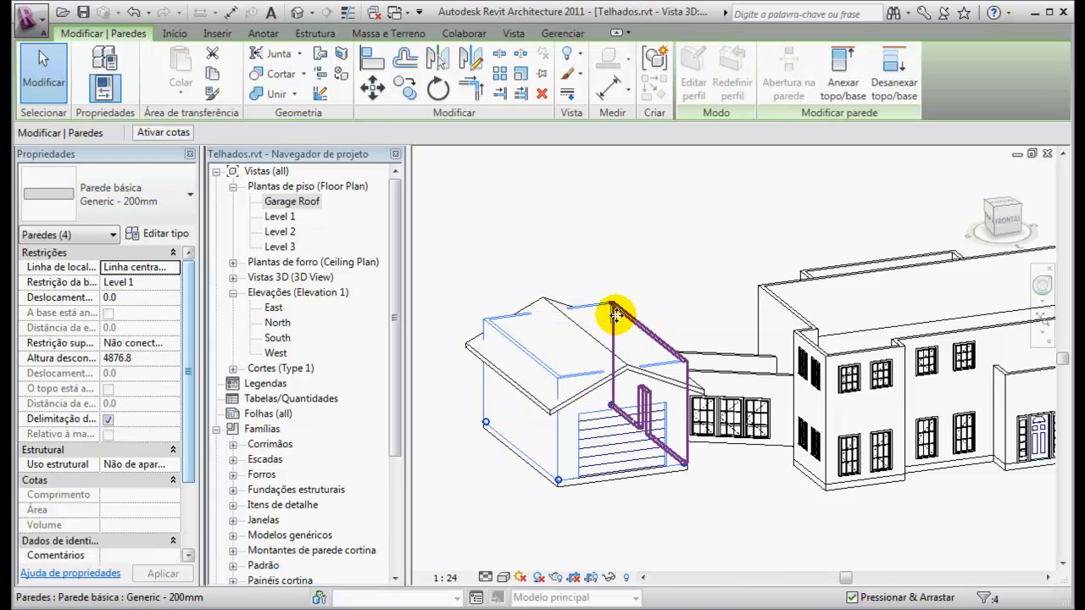
left_click(843, 80)
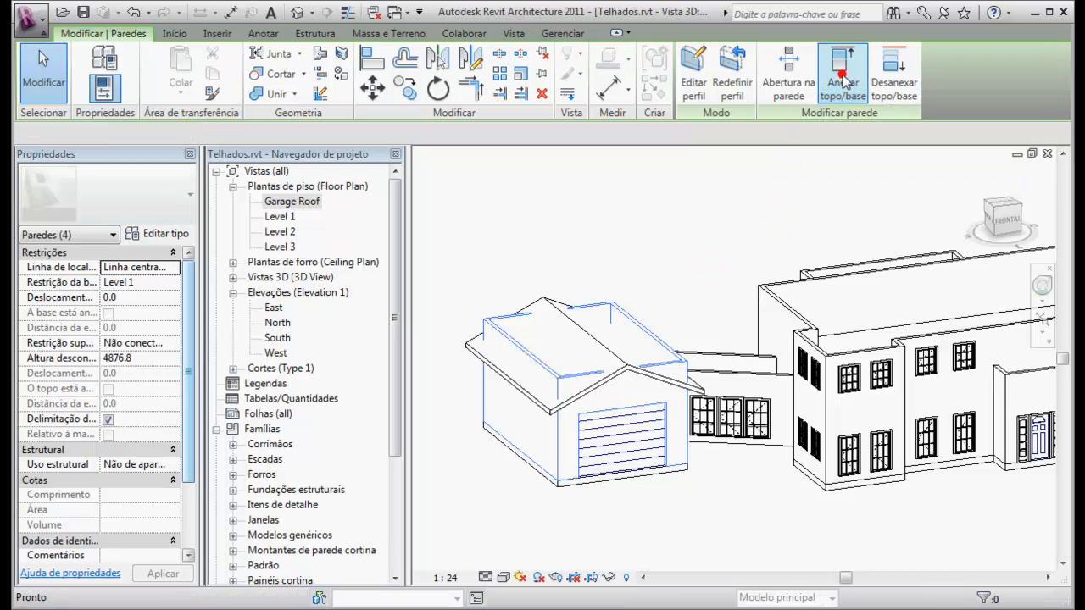
left_click(657, 379)
left_click(636, 263)
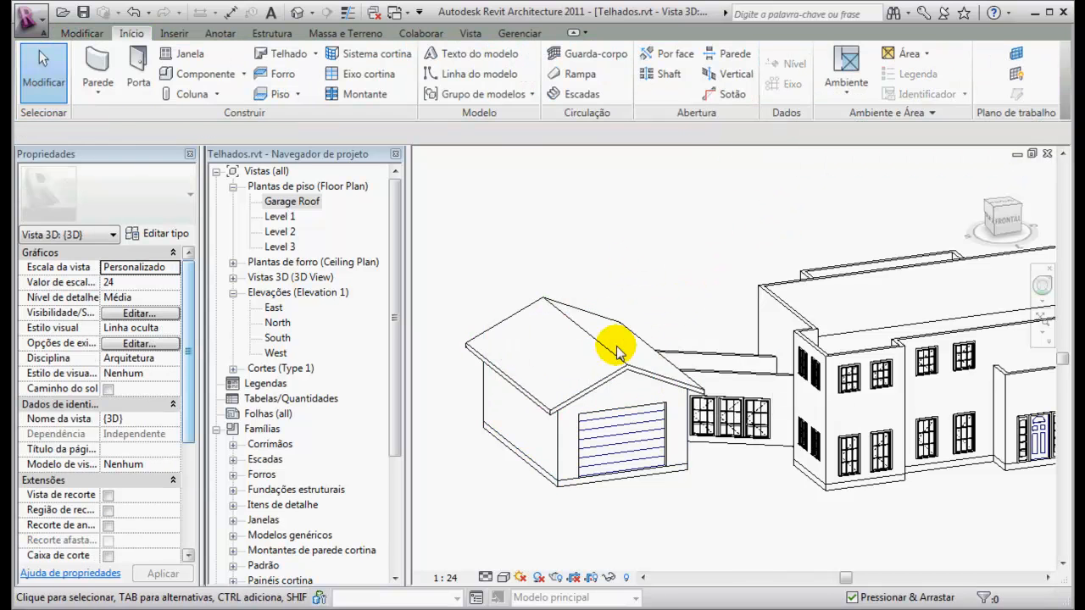
Try making the garage roof's rear footprint edge, opposite the garage door, slope-defining as well, and finish the edit
middle_click_drag(635, 360, 627, 410, "shift")
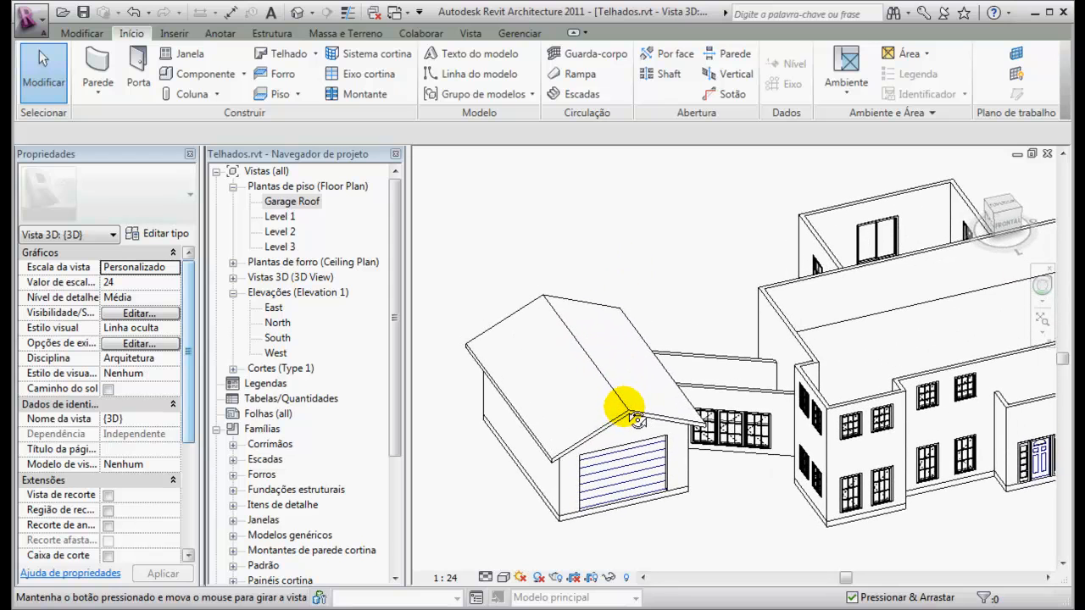
left_click(613, 432)
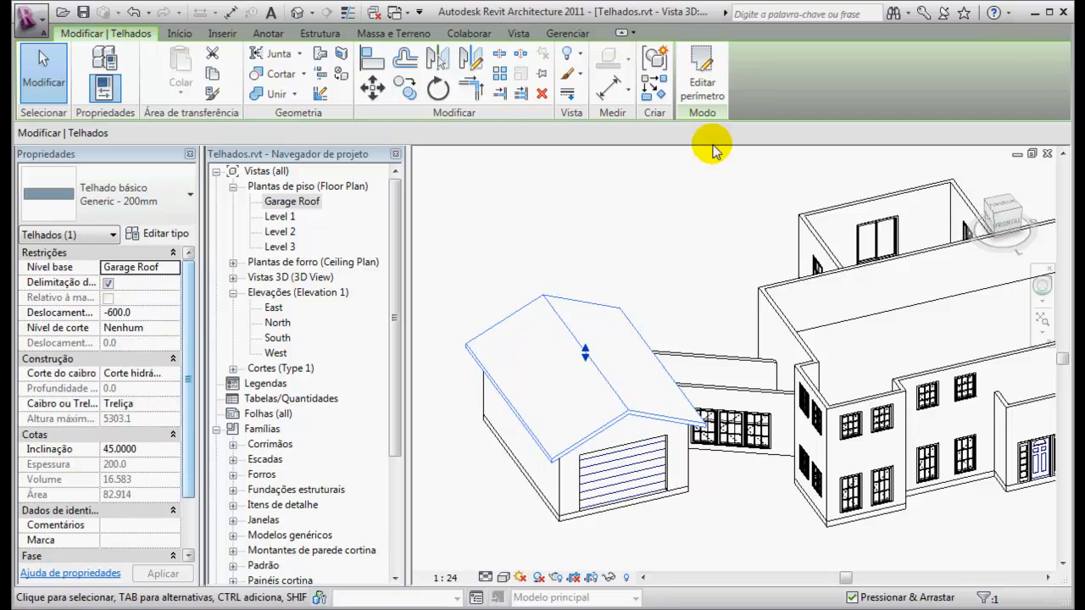
left_click(711, 89)
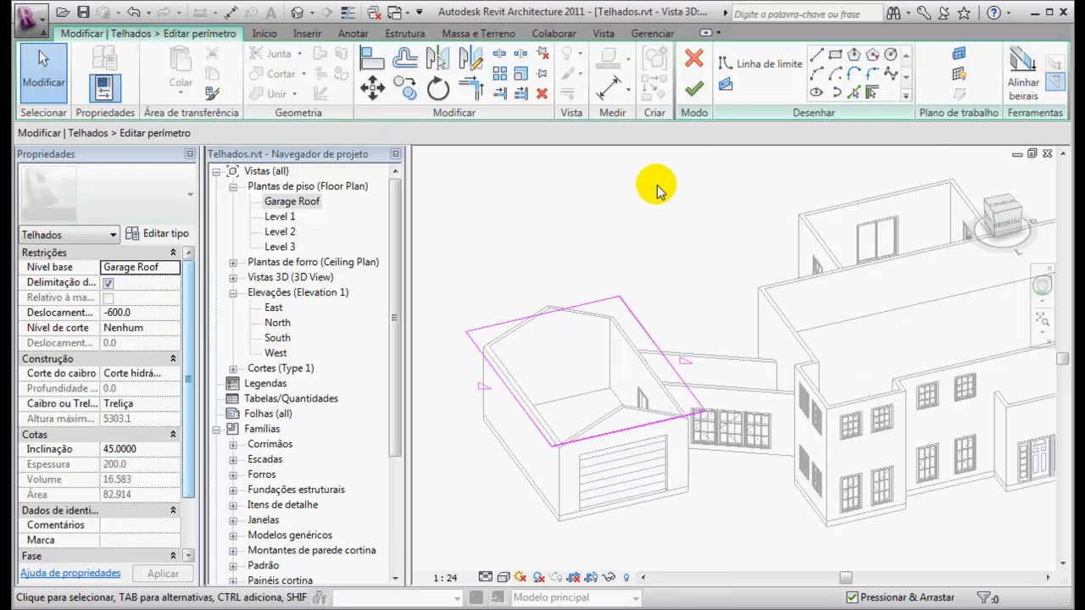
left_click(593, 303)
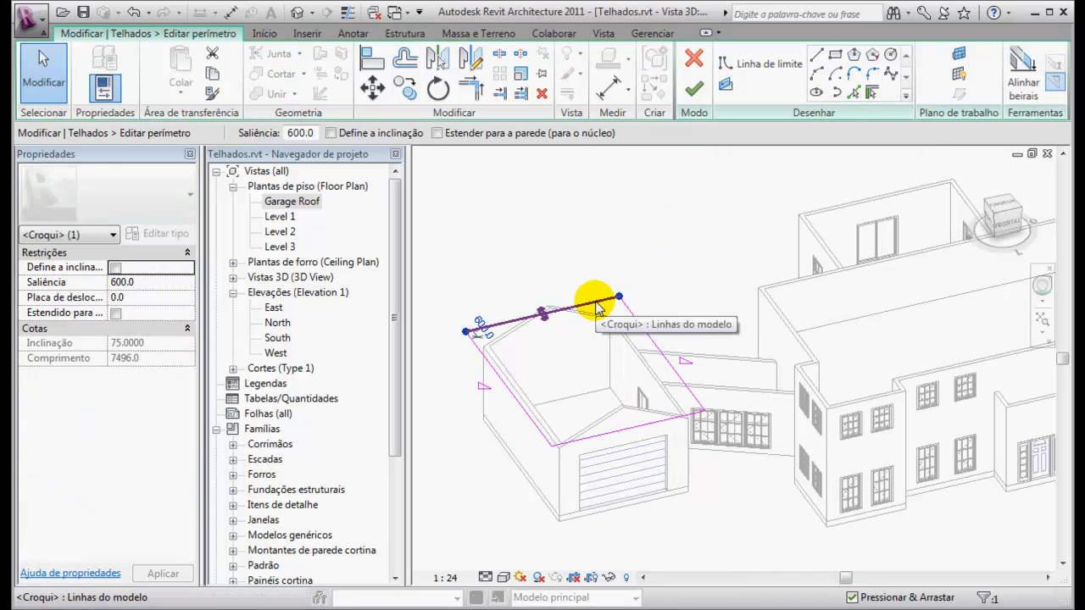
left_click(330, 133)
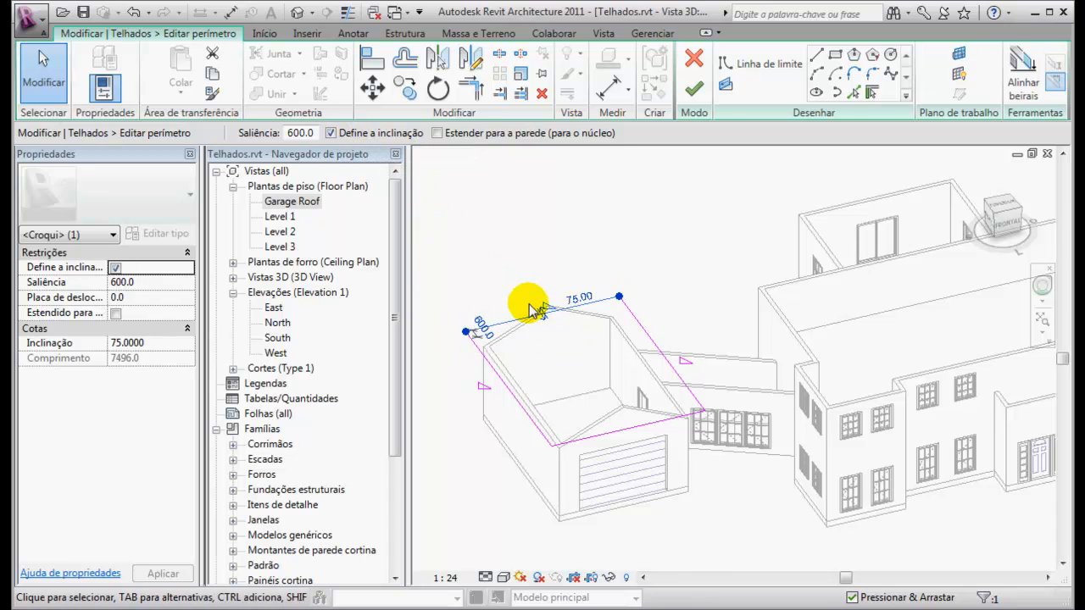
left_click(693, 89)
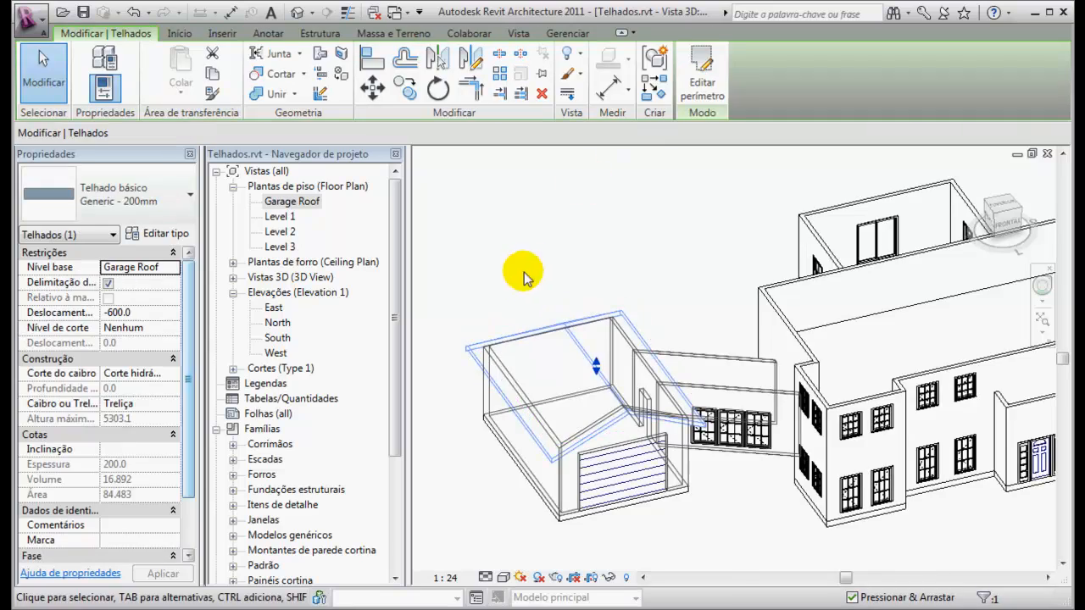
middle_click_drag(539, 326, 550, 352, "shift")
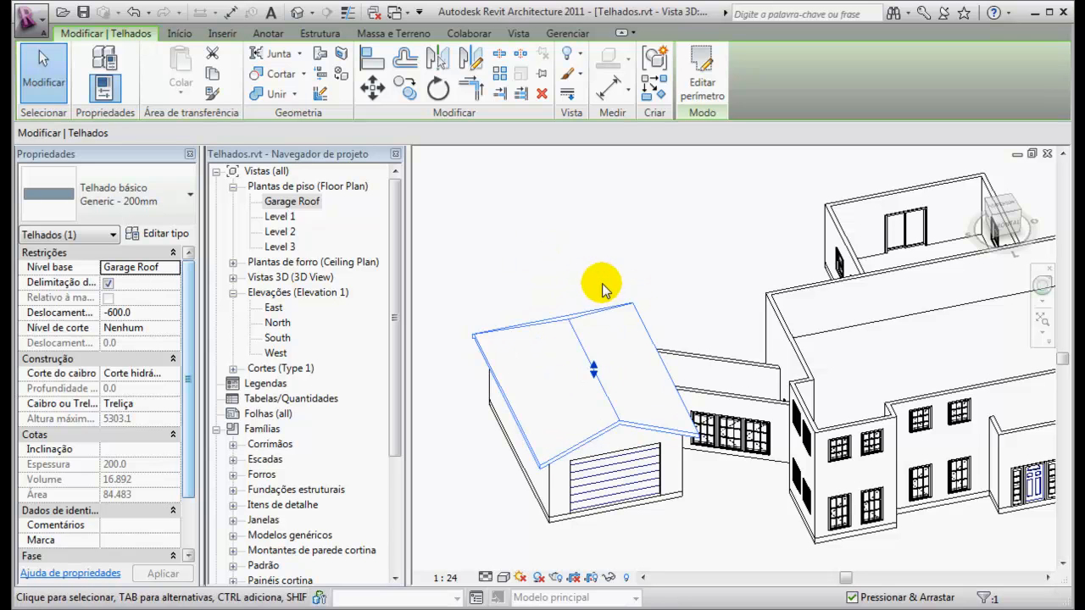
Remove the slope definition from the garage roof's rear footprint edge and finish the edit
left_click(702, 82)
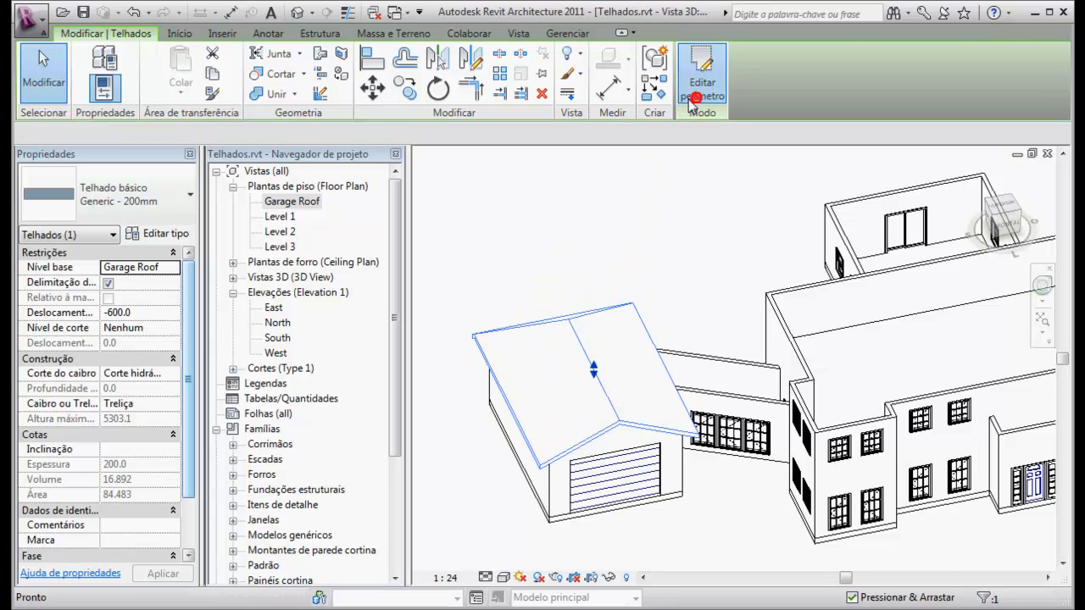
left_click(572, 298)
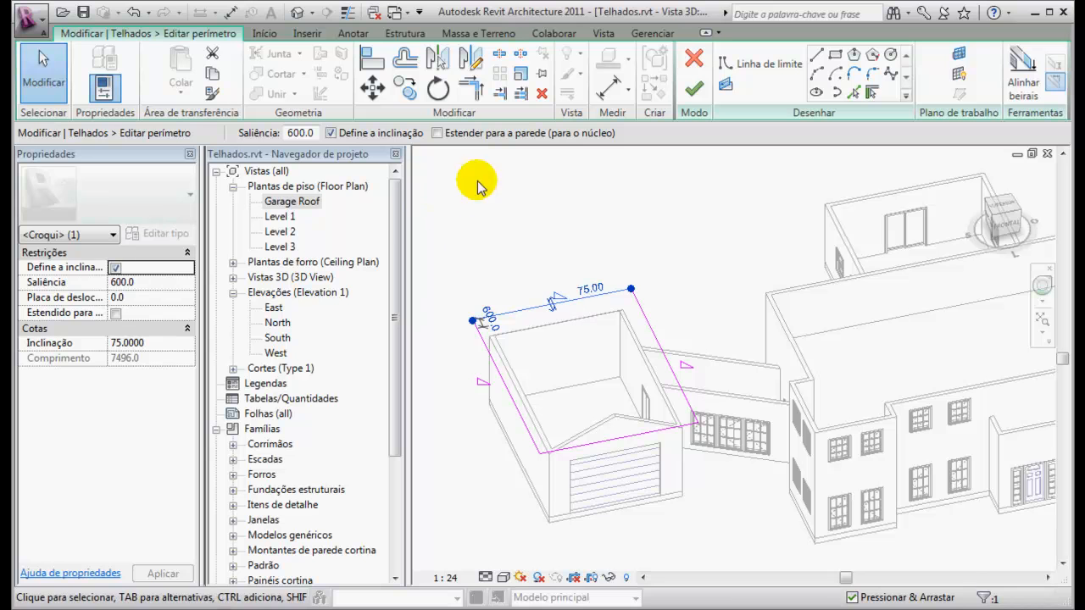
left_click(333, 134)
left_click(527, 241)
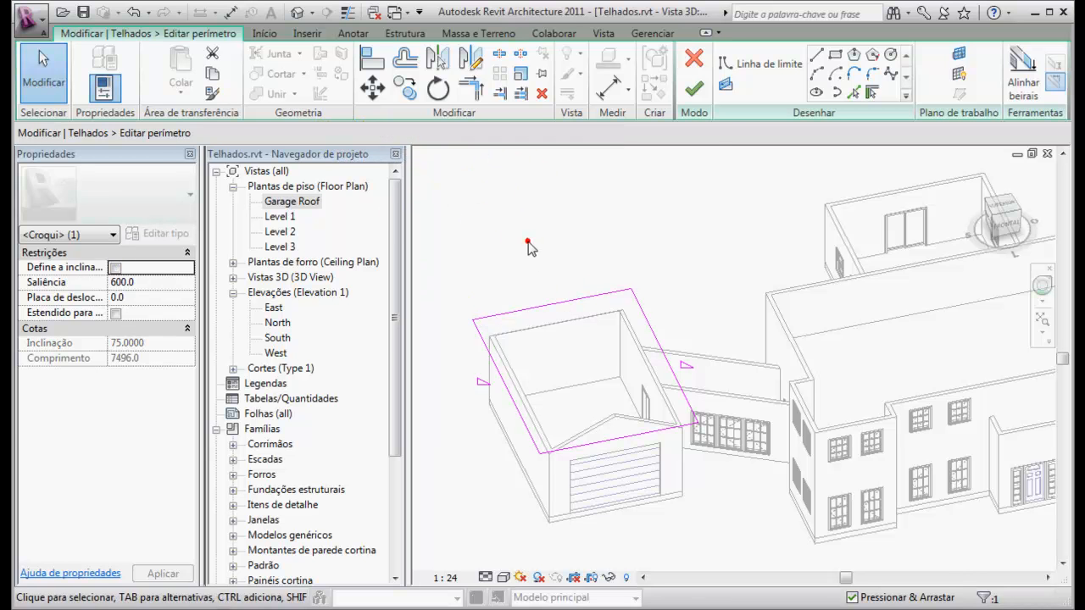
left_click(694, 88)
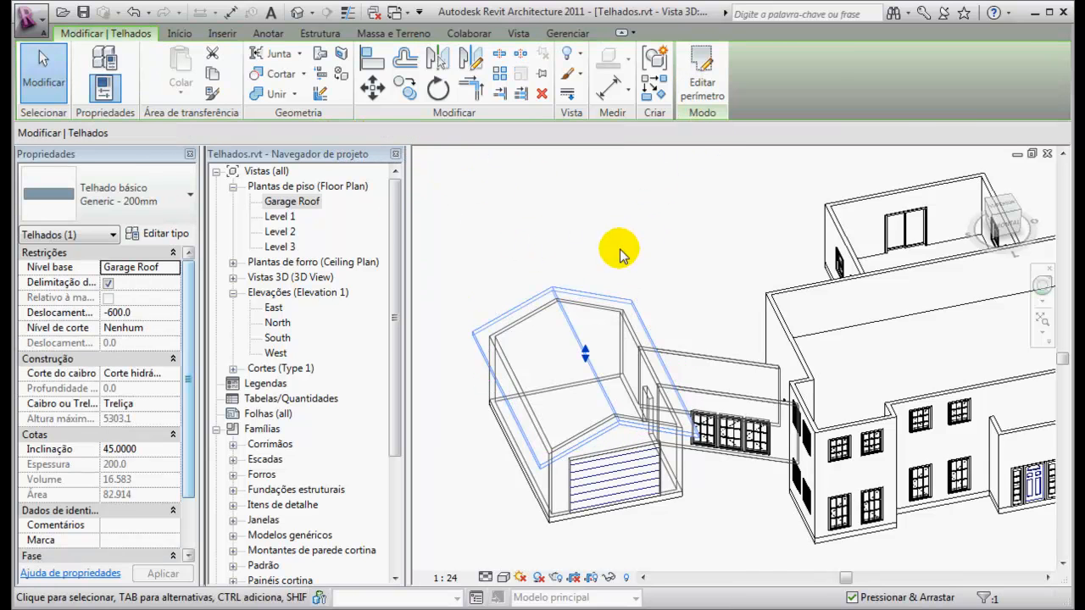
left_click(620, 248)
Examine the garage roof and the unroofed passage between the garage and the house from several angles
mouse_move(644, 265)
middle_mouse_down("shift")
mouse_move(661, 283)
mouse_move(666, 212)
mouse_move(572, 244)
mouse_move(656, 266)
mouse_move(653, 283)
middle_mouse_up("shift")
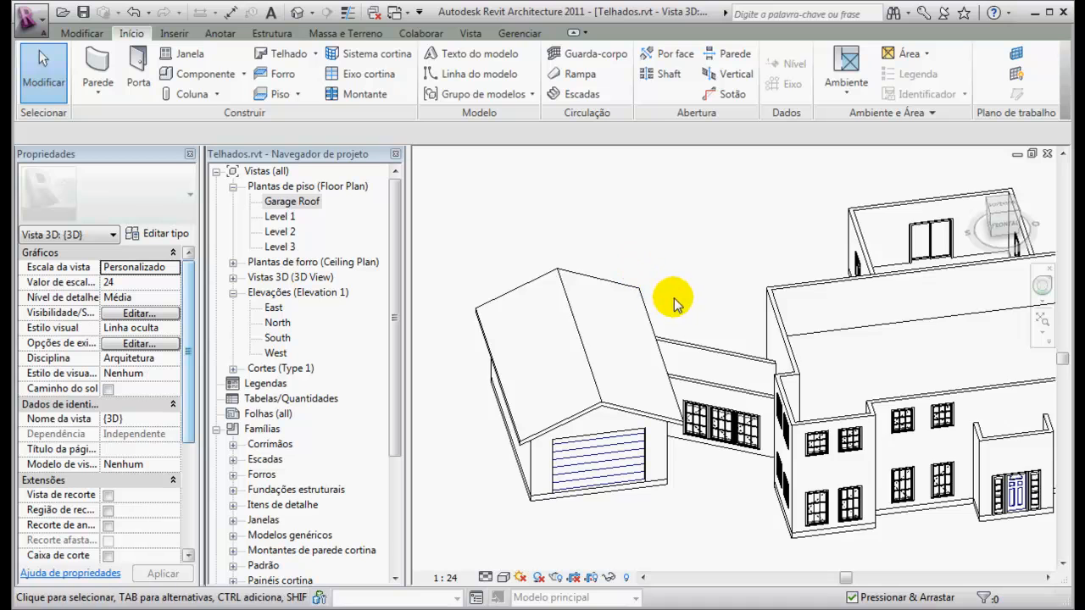
scroll(693, 292, "down", 2)
middle_click_drag(721, 303, 706, 252, "shift")
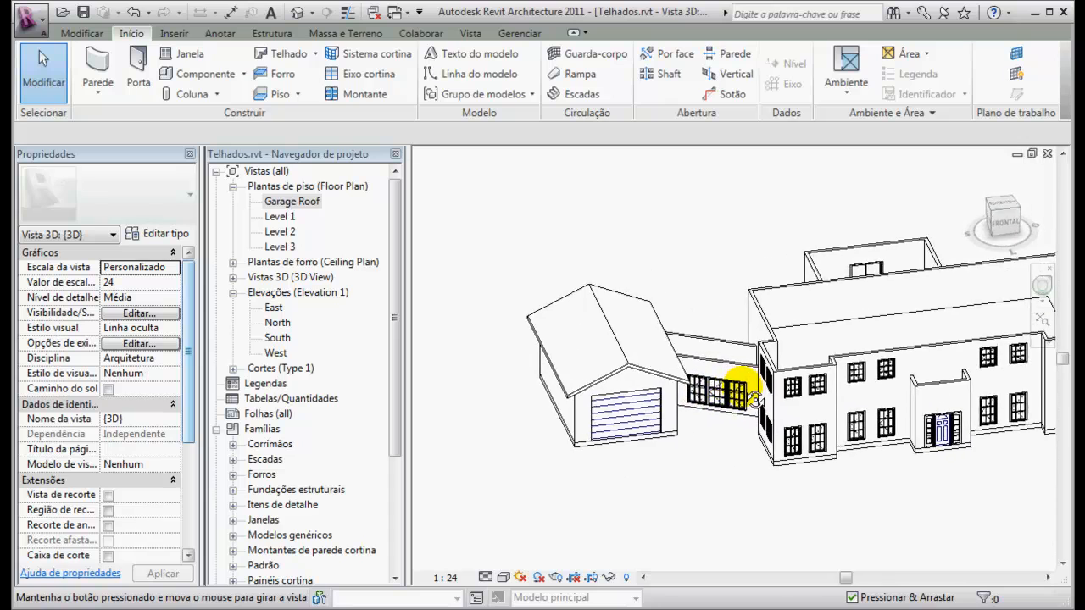
scroll(703, 313, "up", 4)
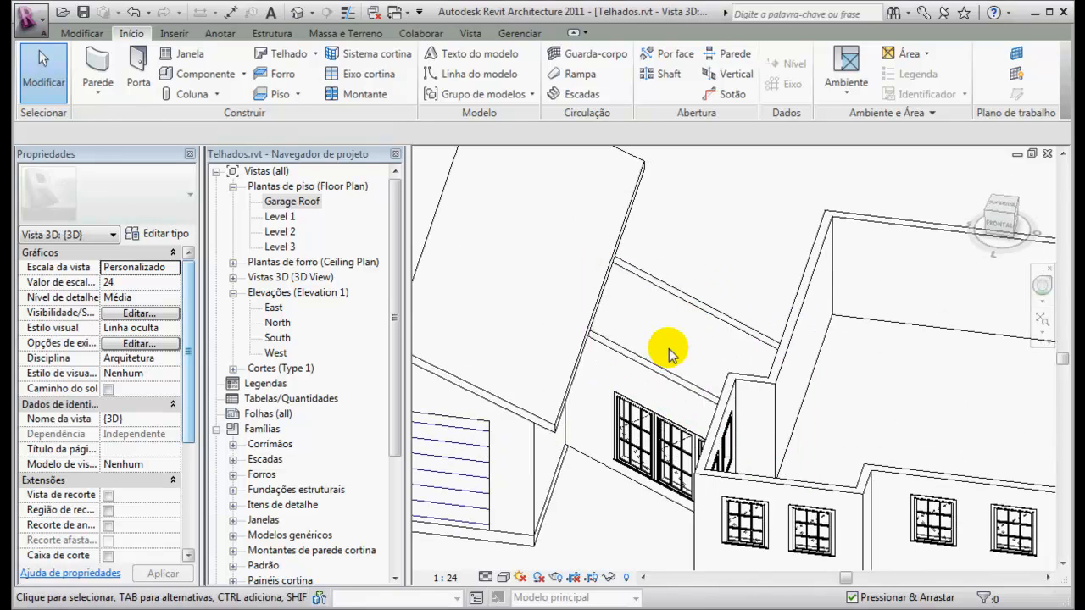
scroll(717, 313, "down", 3)
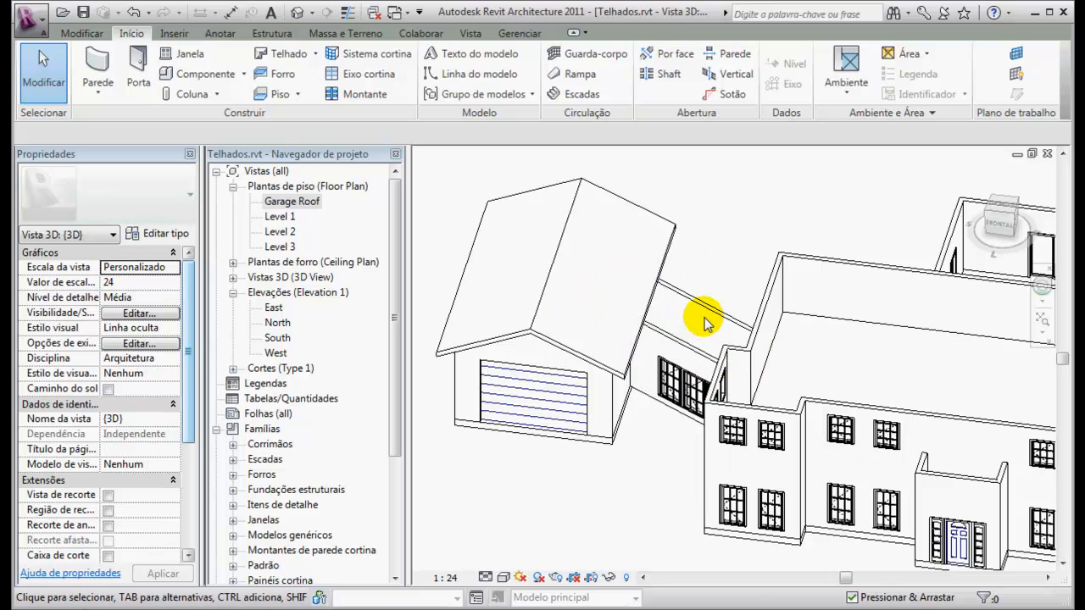
mouse_move(695, 339)
middle_mouse_down("shift")
mouse_move(709, 285)
mouse_move(703, 352)
mouse_move(691, 330)
middle_mouse_up("shift")
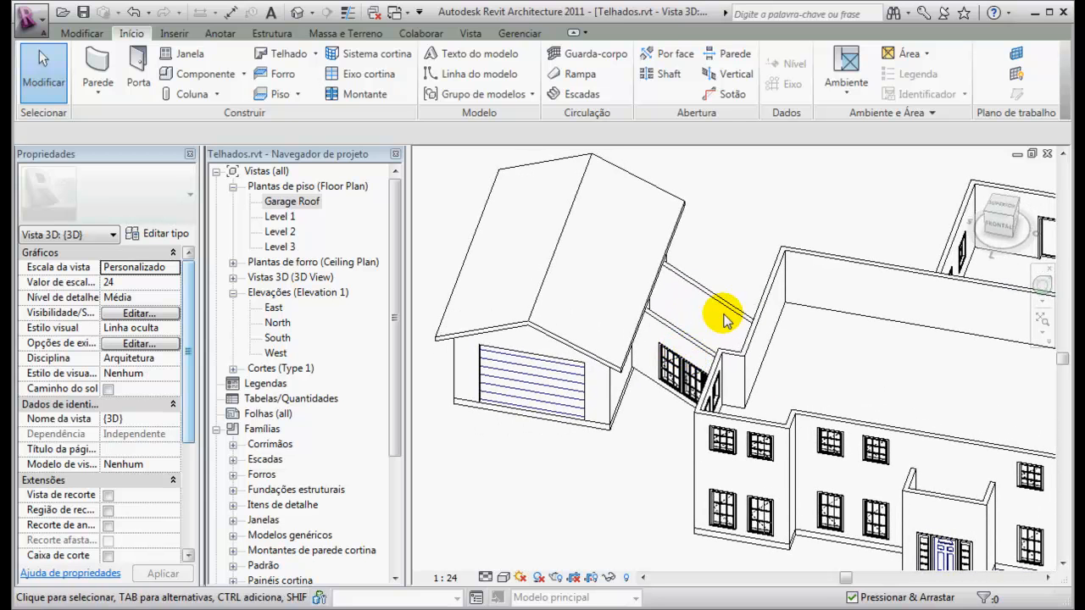
middle_click_drag(690, 326, 700, 301, "shift")
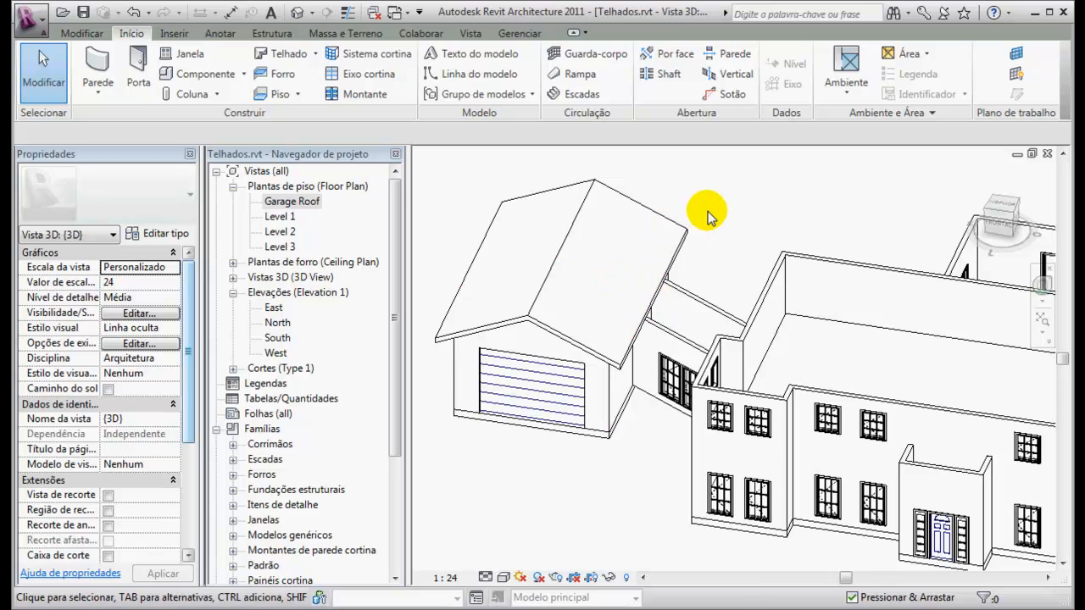
Show the active work plane in the 3D view and check where it lies relative to the house and garage
key("Tab")
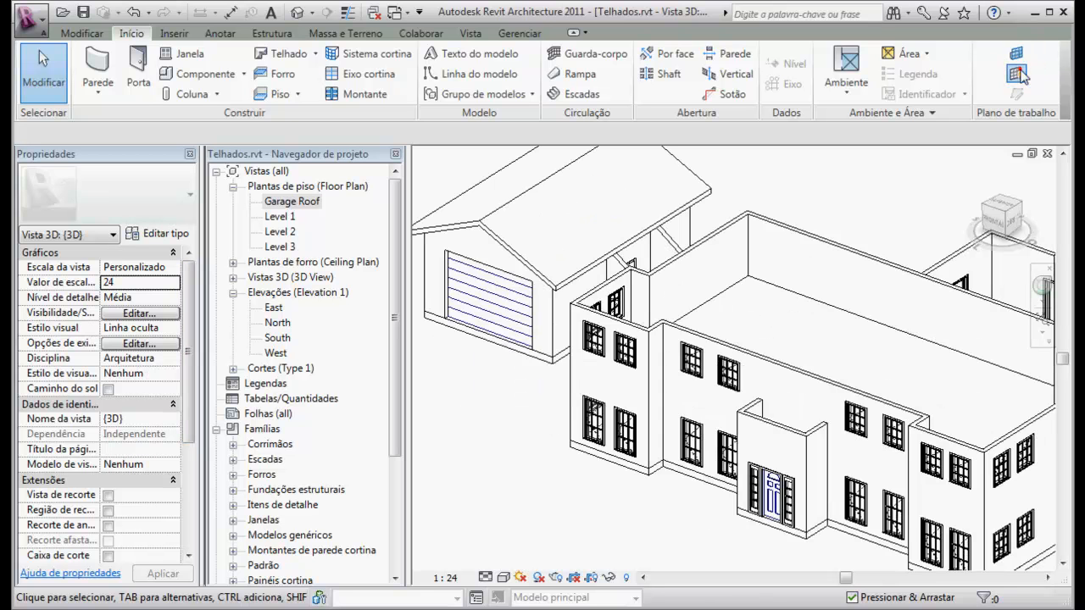
middle_click_drag(624, 432, 636, 410, "shift")
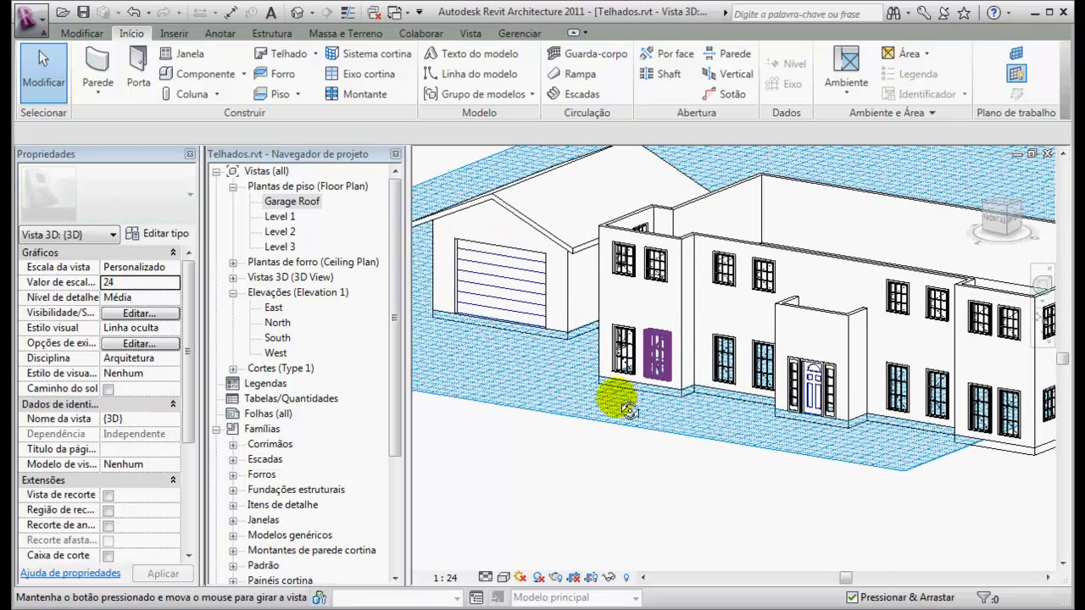
middle_click_drag(712, 326, 753, 311, "shift")
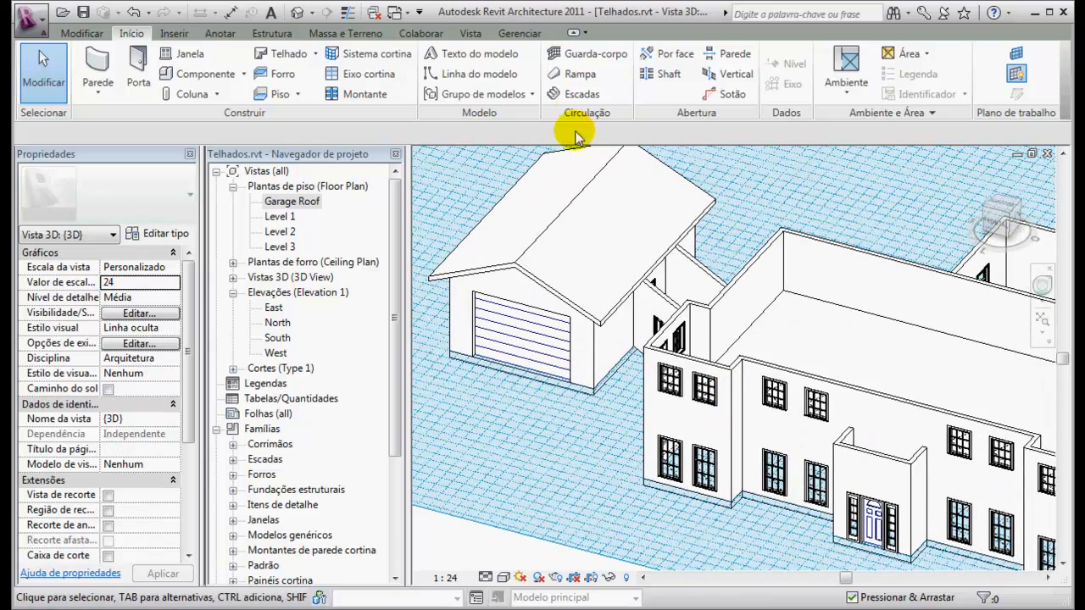
left_click(315, 55)
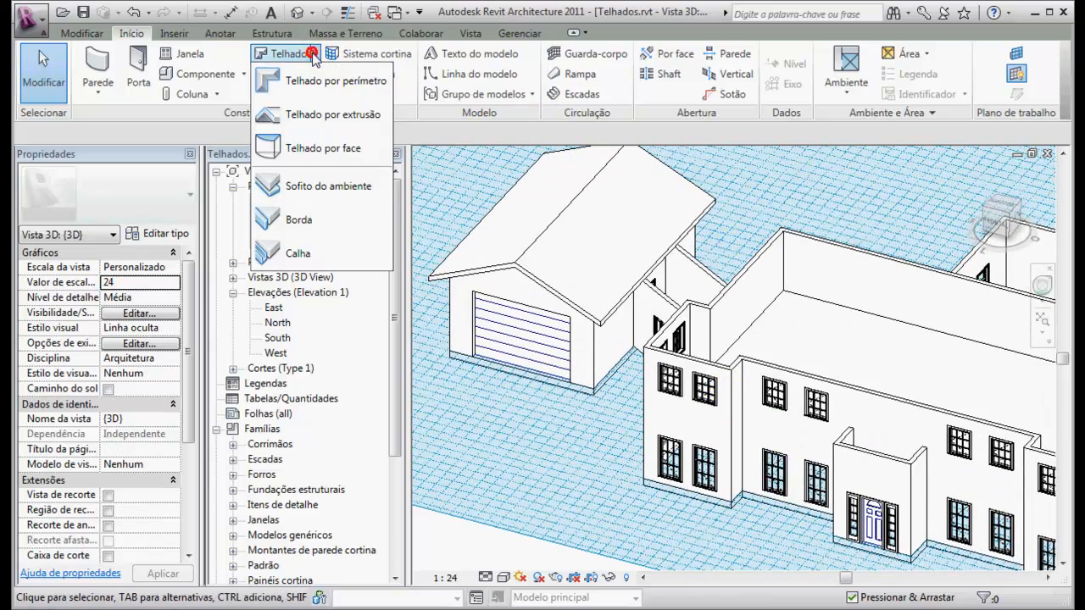
left_click(312, 111)
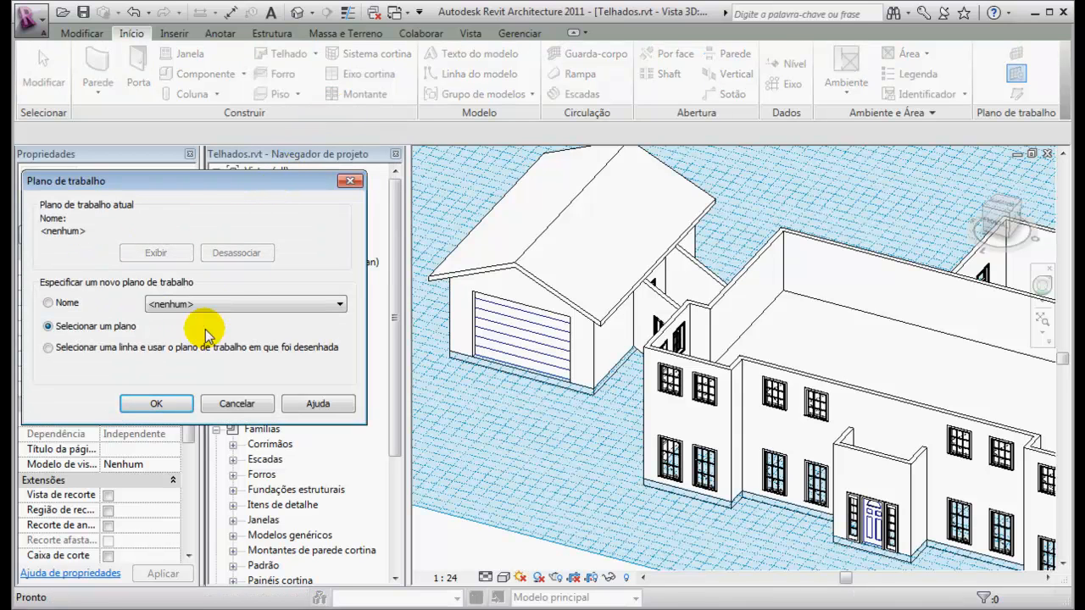
left_click(236, 404)
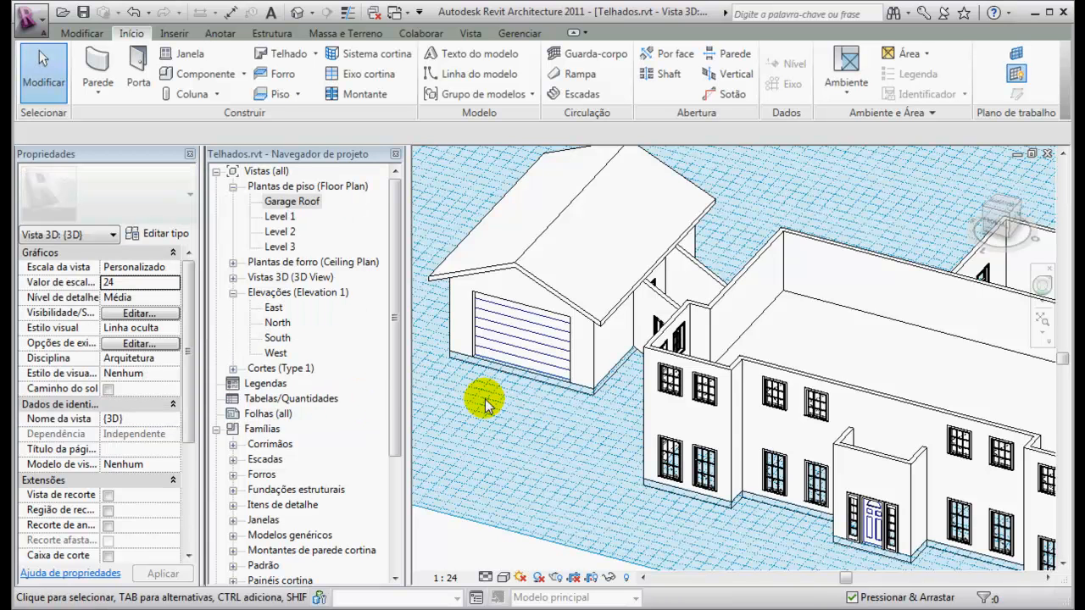
Open the Level 1 floor plan and check the section line and the name of the reference plane crossing the passage
double_click(285, 219)
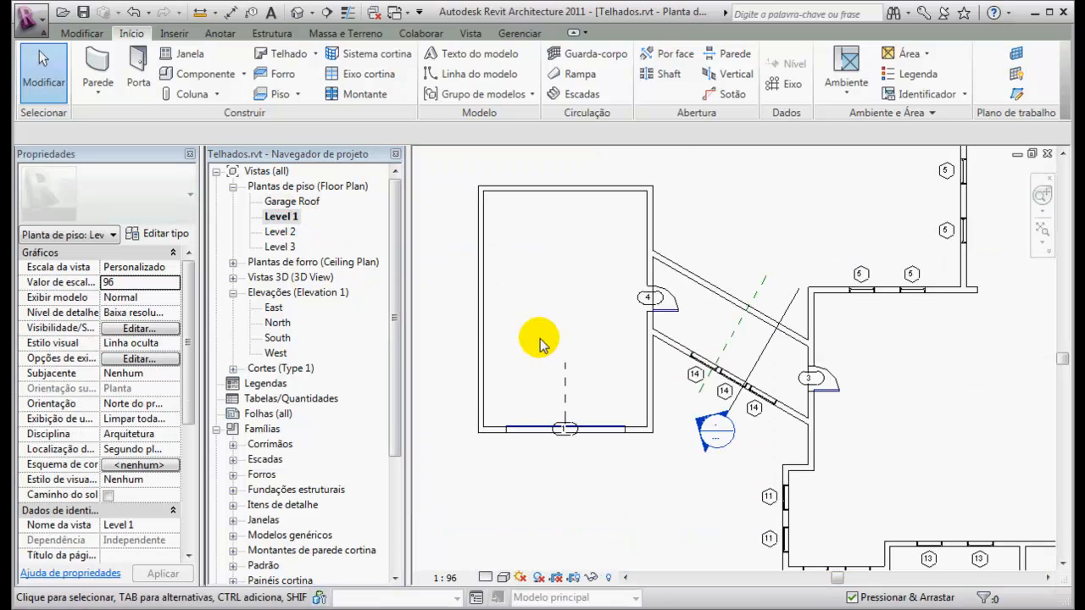
scroll(714, 329, "up", 3)
scroll(710, 333, "down", 2)
scroll(710, 334, "up", 2)
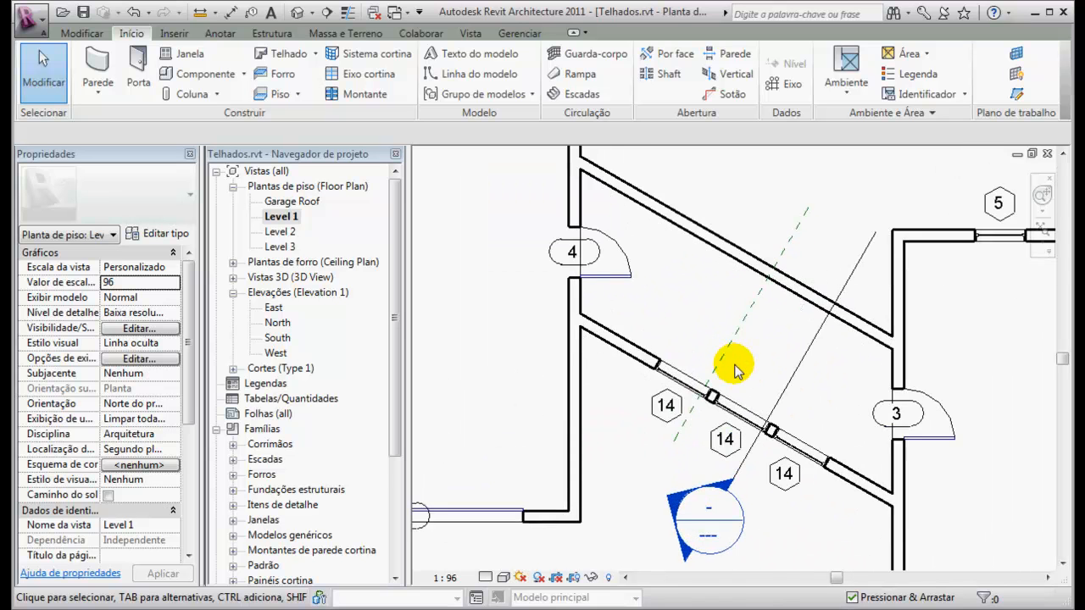
left_click(732, 491)
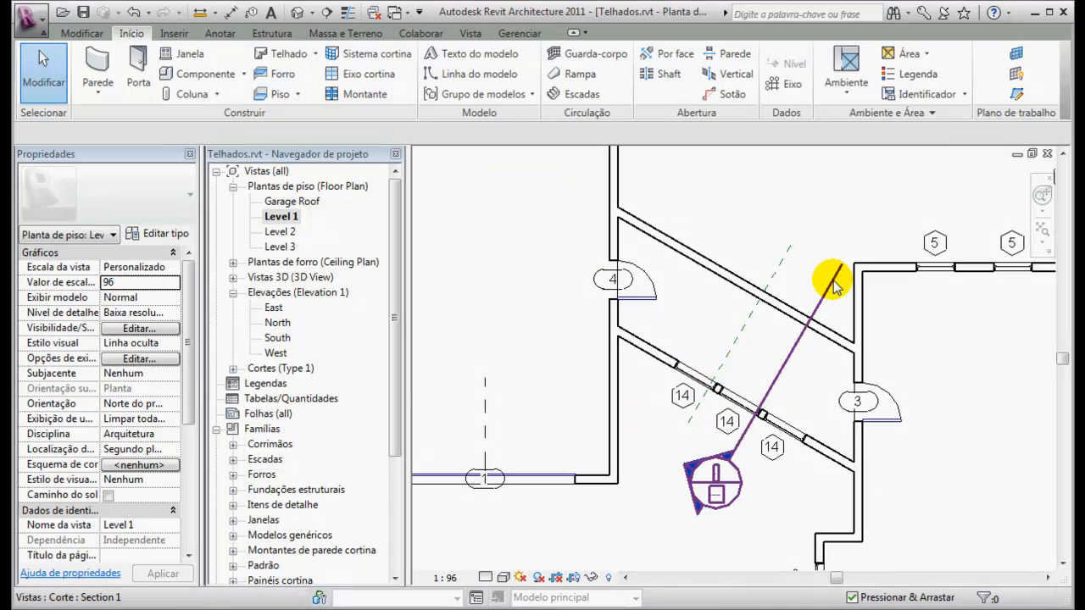
left_click(742, 337)
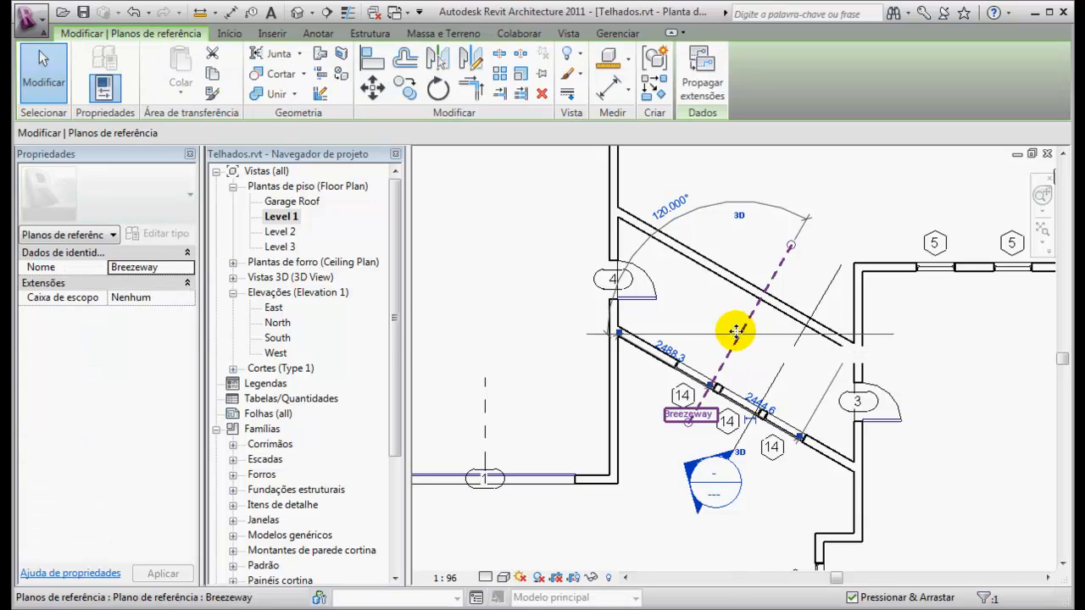
left_click(157, 267)
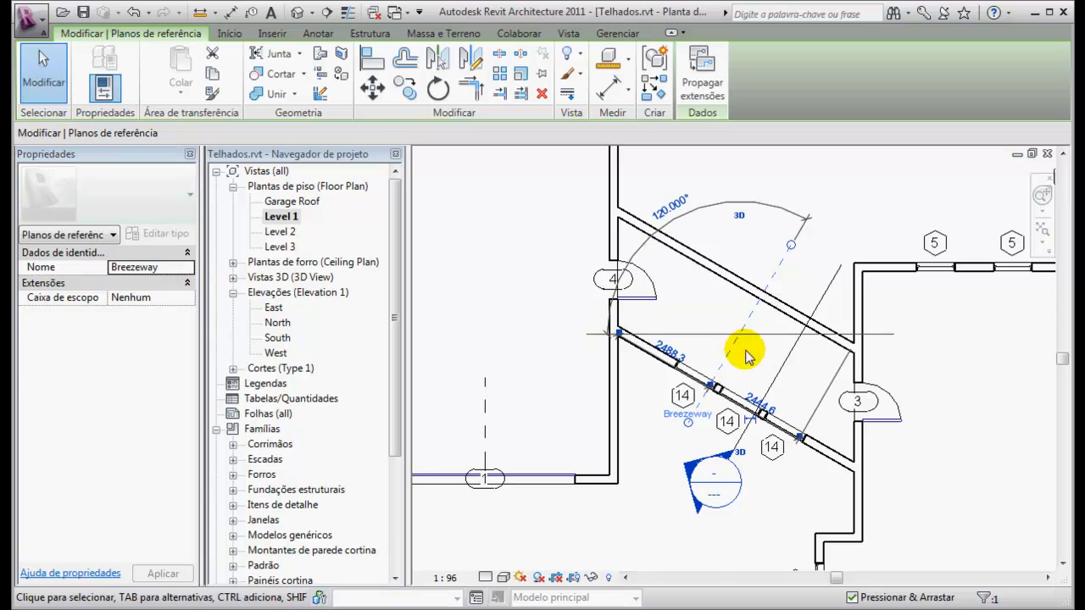
left_click(716, 173)
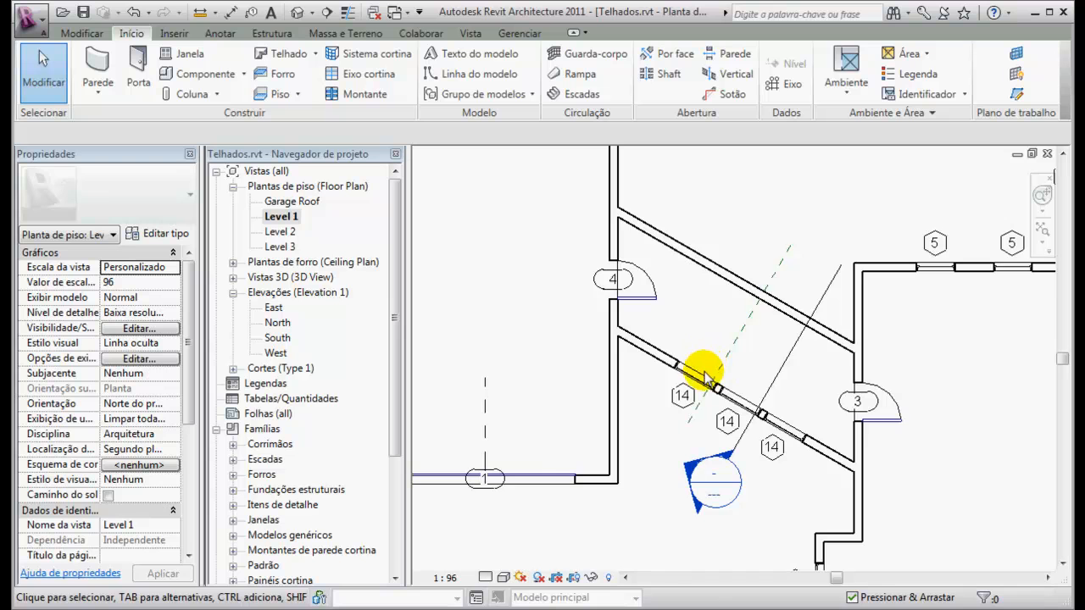
Start a roof by extrusion for the passage, using the named reference plane Breezeway as its work plane
scroll(703, 373, "up", 6)
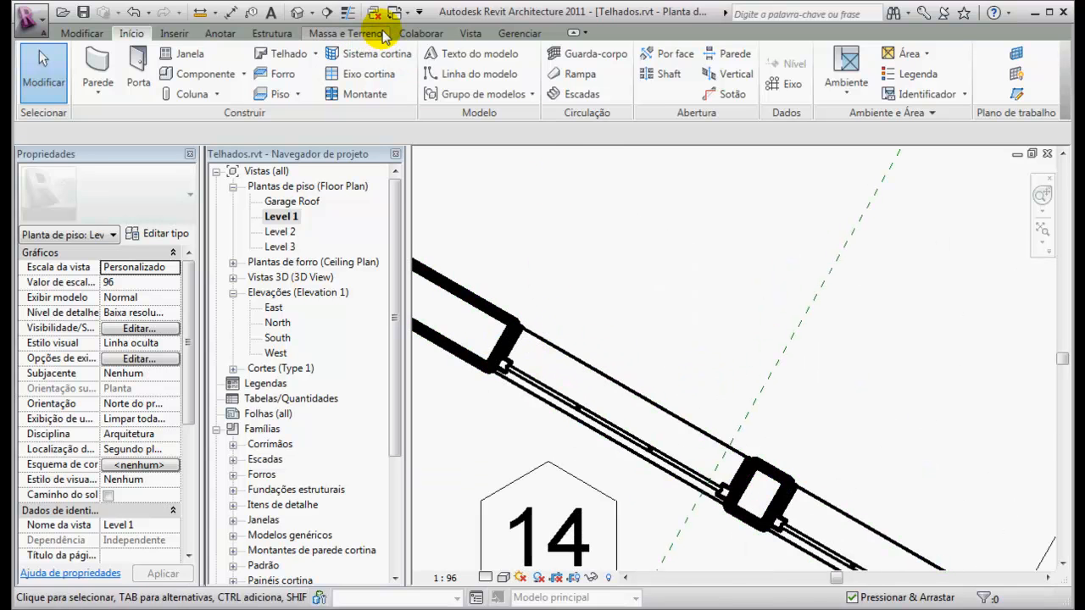
scroll(617, 236, "down", 5)
middle_click_drag(614, 237, 602, 358)
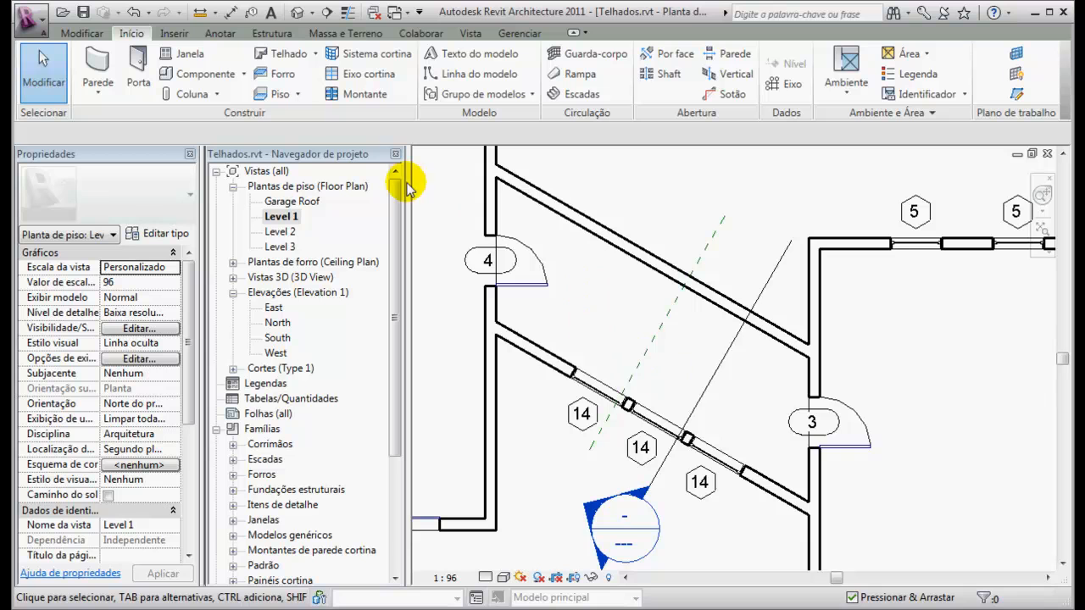
scroll(626, 264, "down", 2)
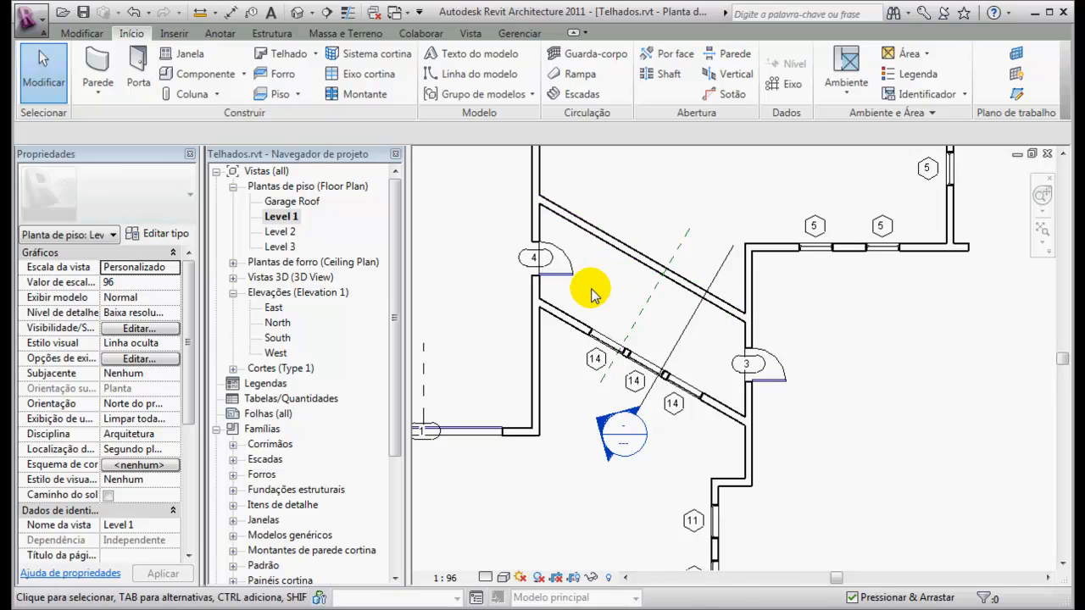
left_click(316, 54)
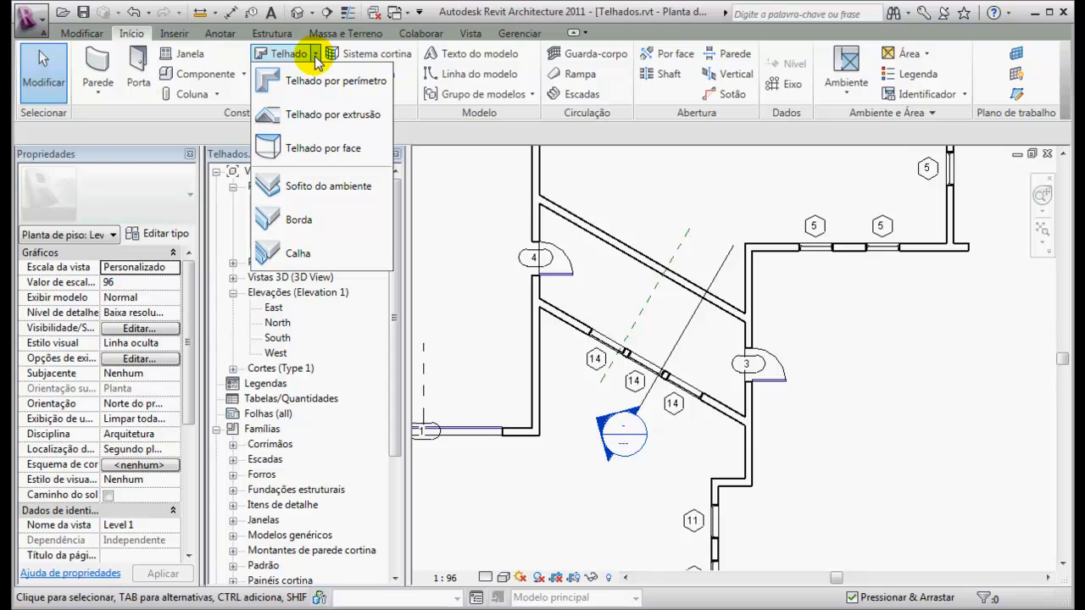
left_click(327, 115)
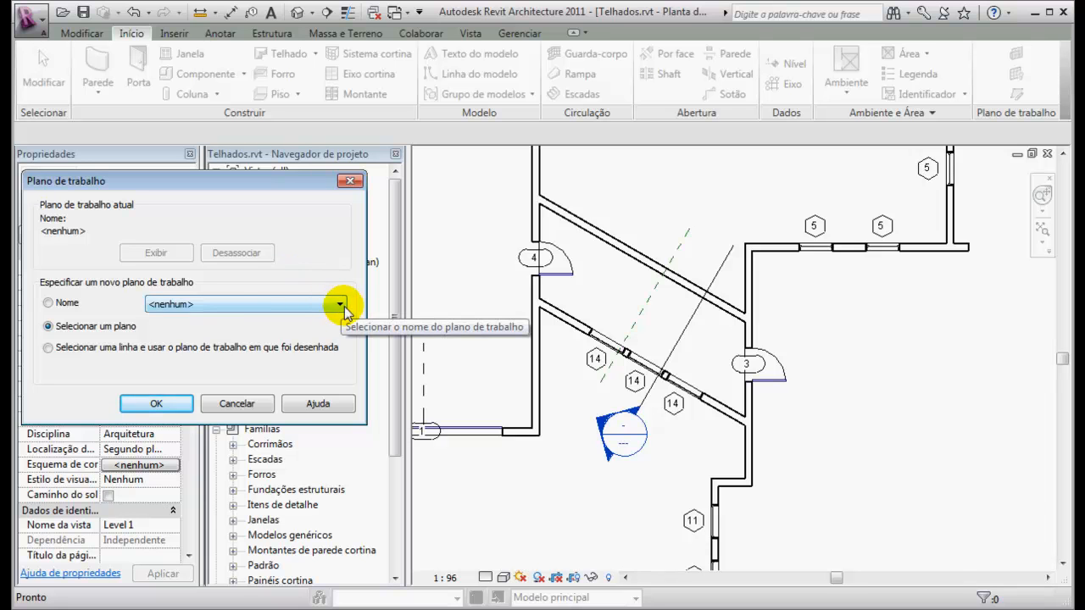
left_click(48, 303)
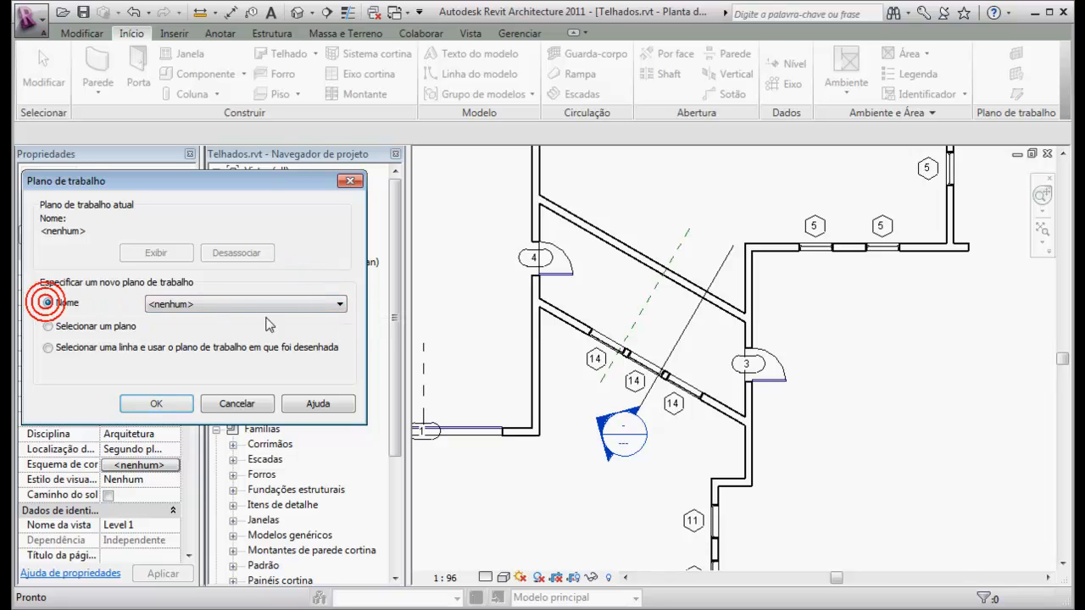
left_click(339, 305)
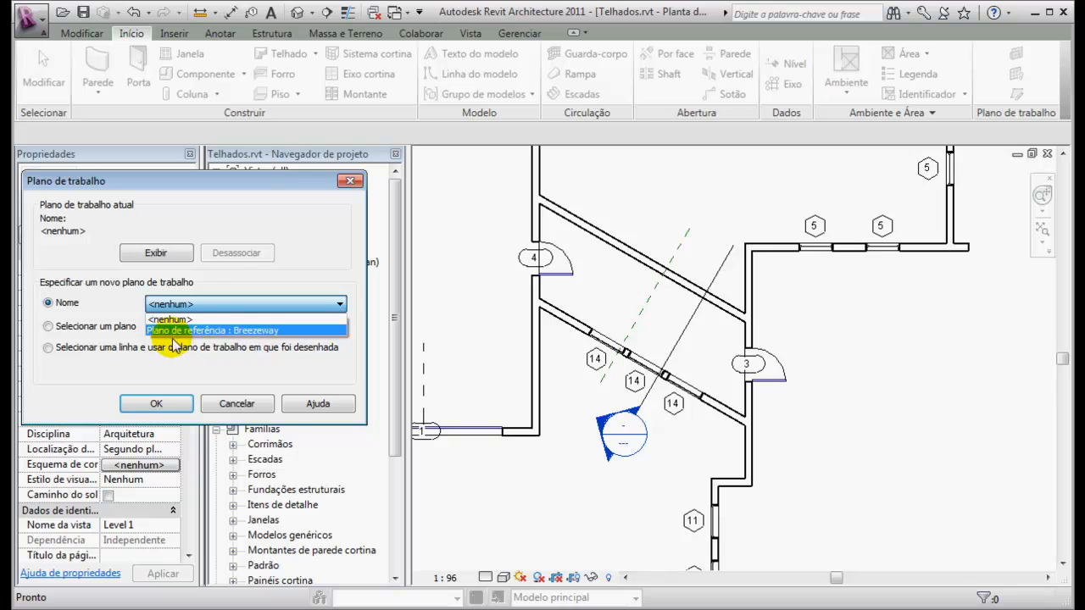
left_click(258, 331)
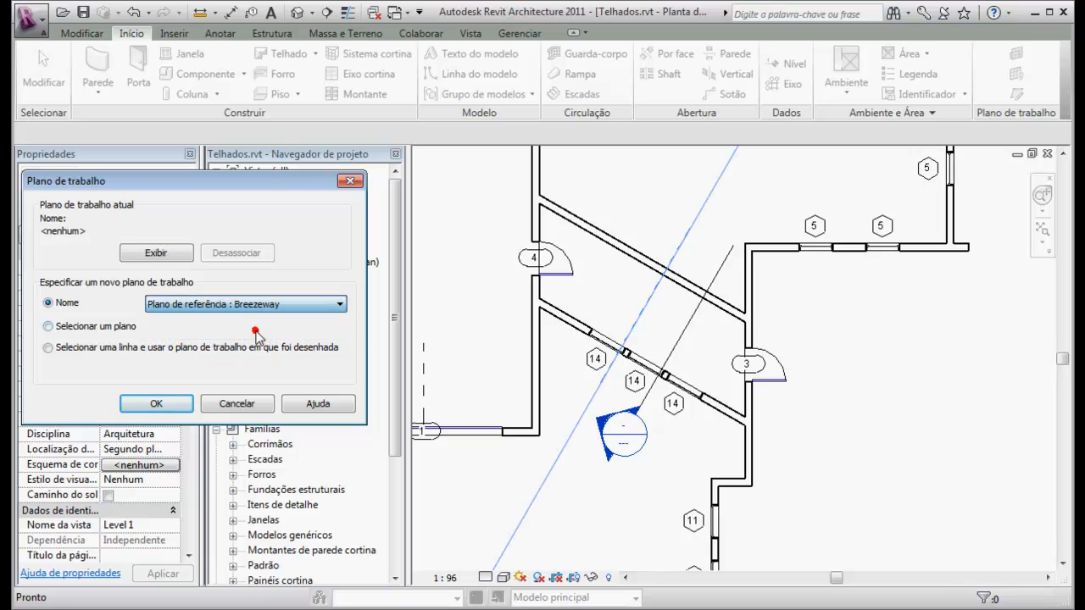
left_click(160, 405)
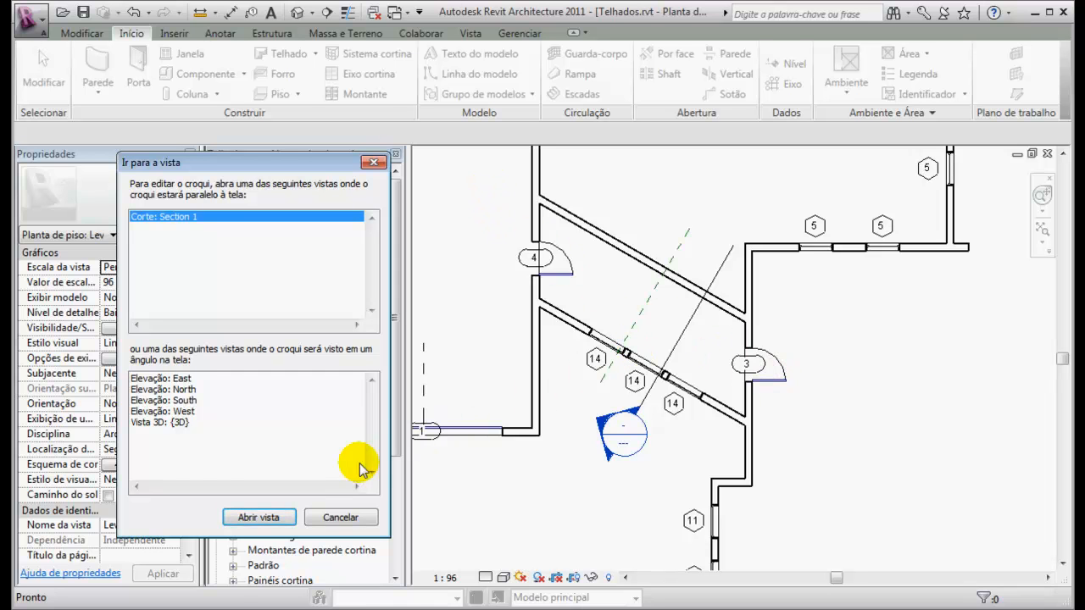
Open the Section 1 view for the profile sketch and accept Level 3 with offset 0.0 as the roof's reference level
left_click(269, 519)
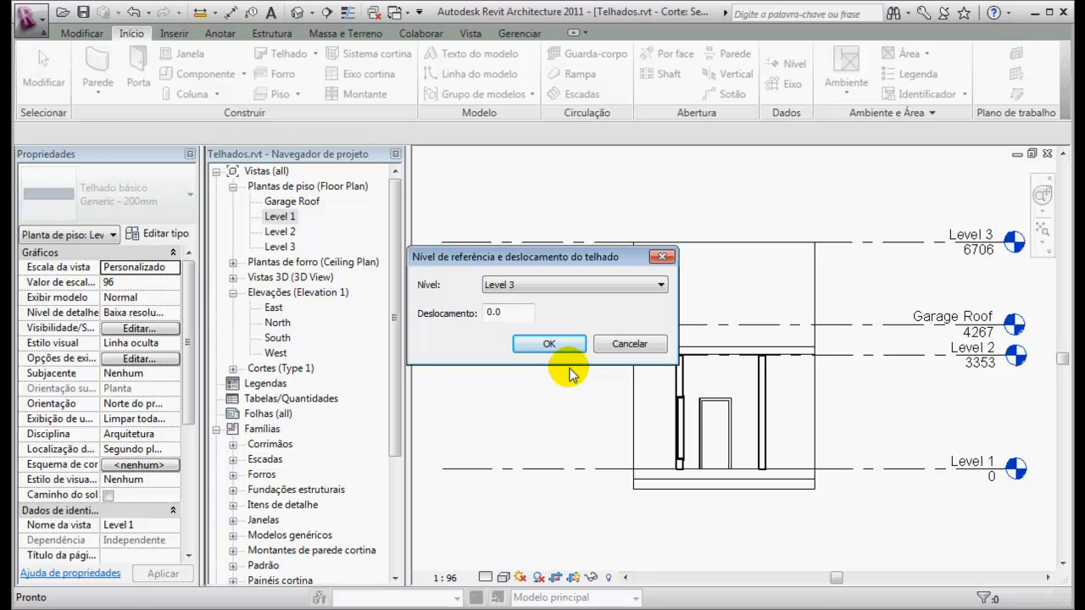
left_click_drag(569, 369, 428, 221)
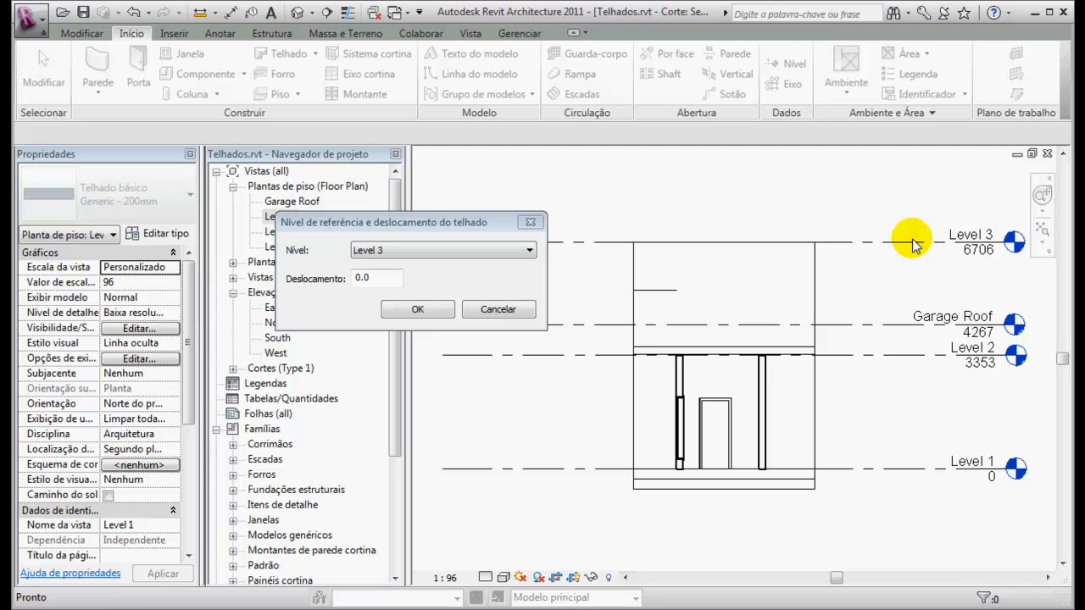
left_click(422, 310)
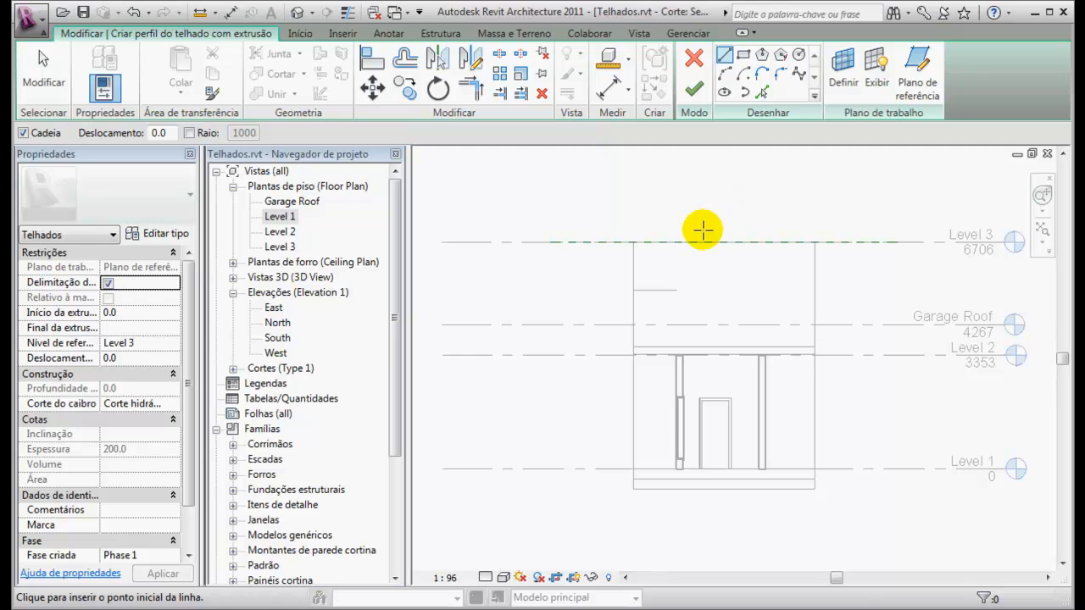
Draw a vertical reference plane 450 mm outside the passage wall without windows and extend its upper end above the Garage Roof level
middle_click_drag(719, 330, 678, 280)
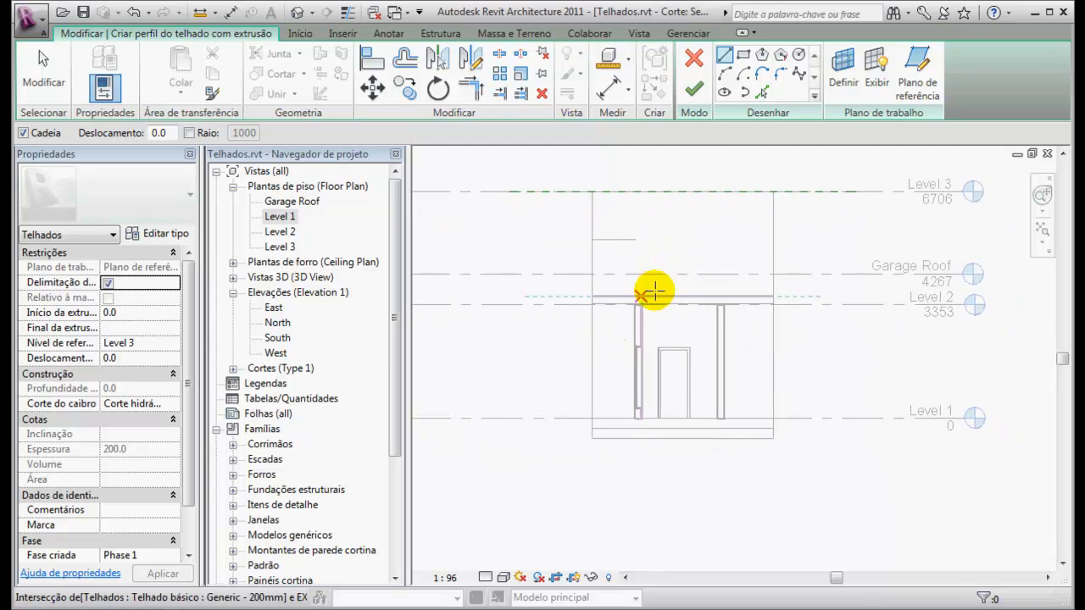
scroll(731, 325, "up", 3)
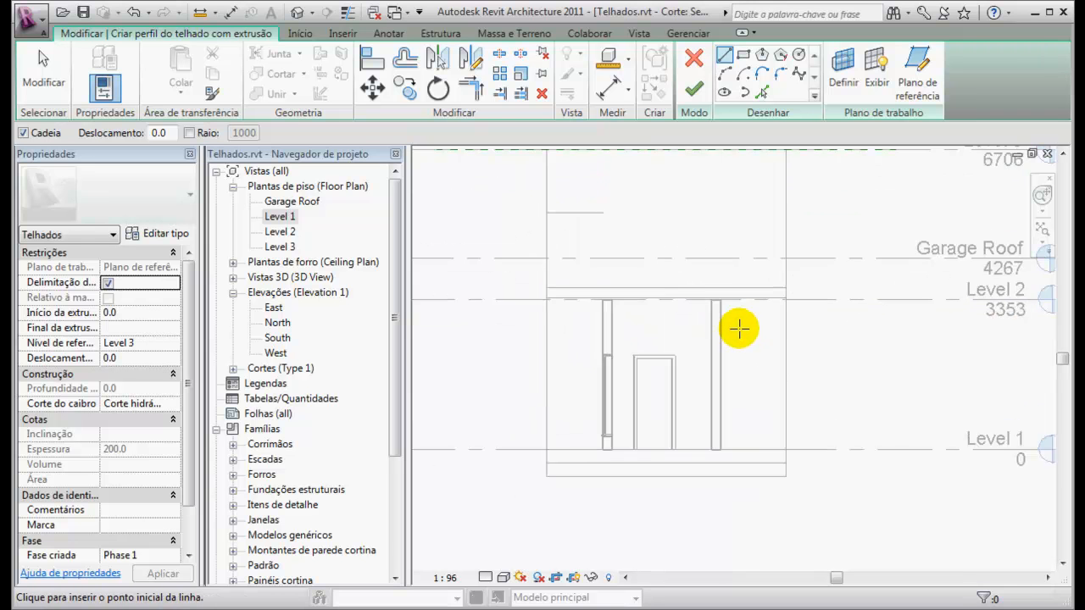
scroll(739, 329, "up", 1)
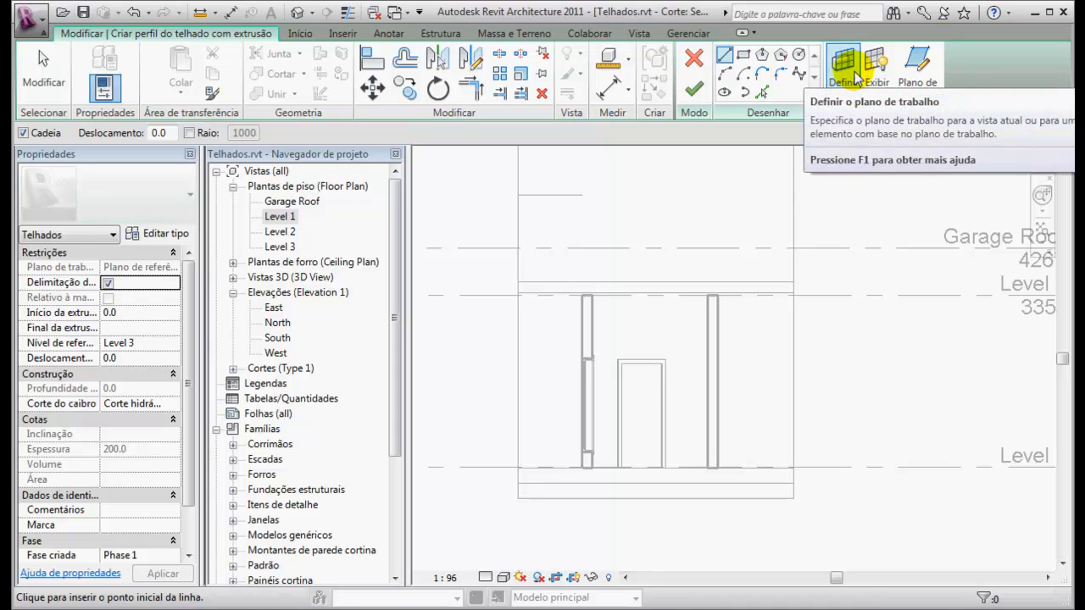
left_click(918, 70)
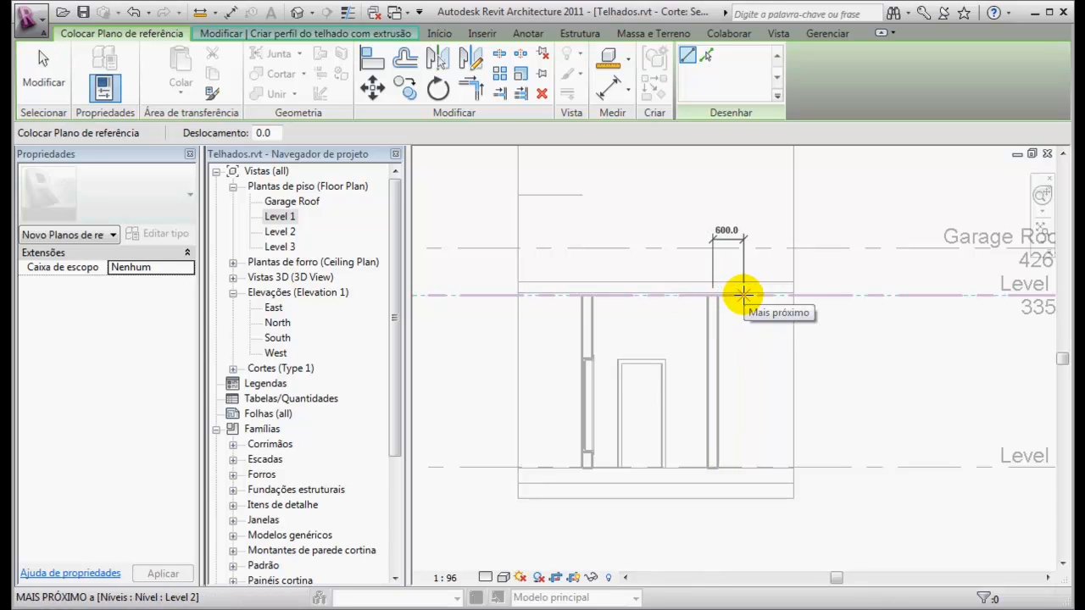
left_click(742, 293)
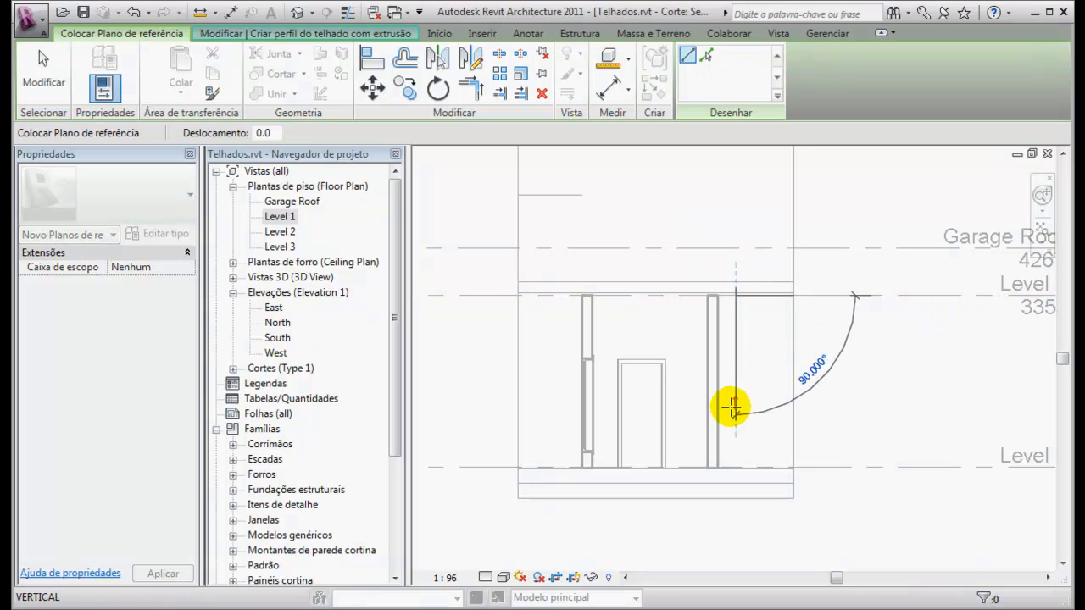
left_click(735, 530)
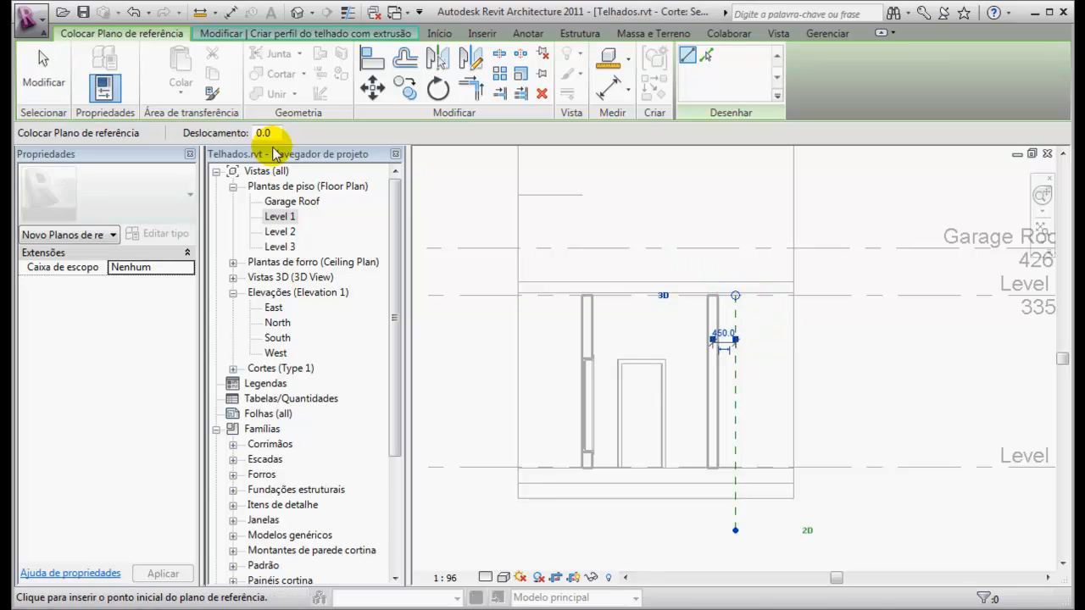
left_click(43, 74)
left_click(736, 339)
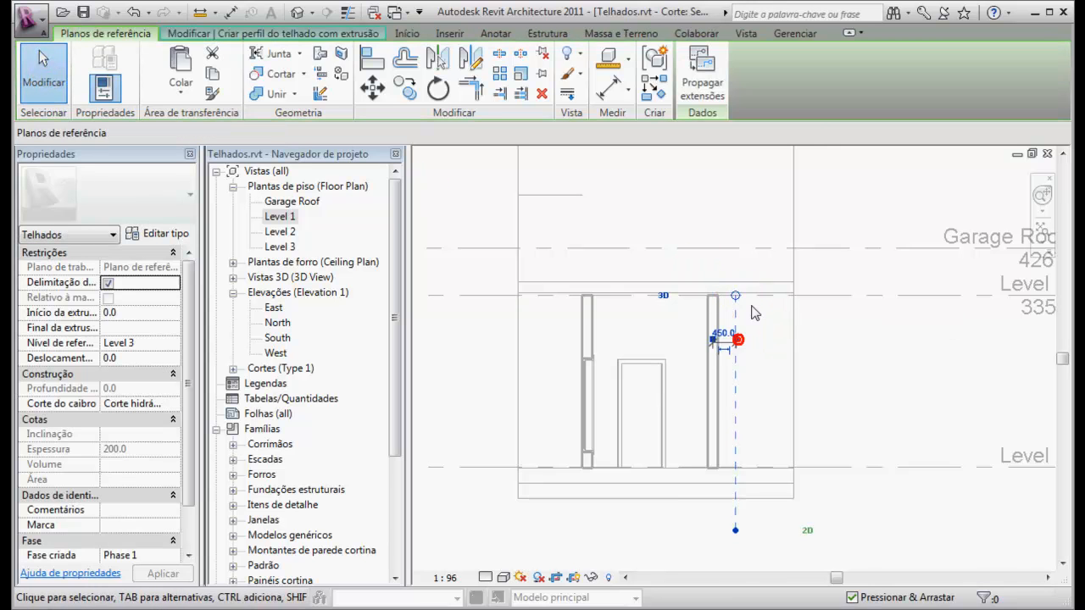
left_click_drag(735, 295, 737, 219)
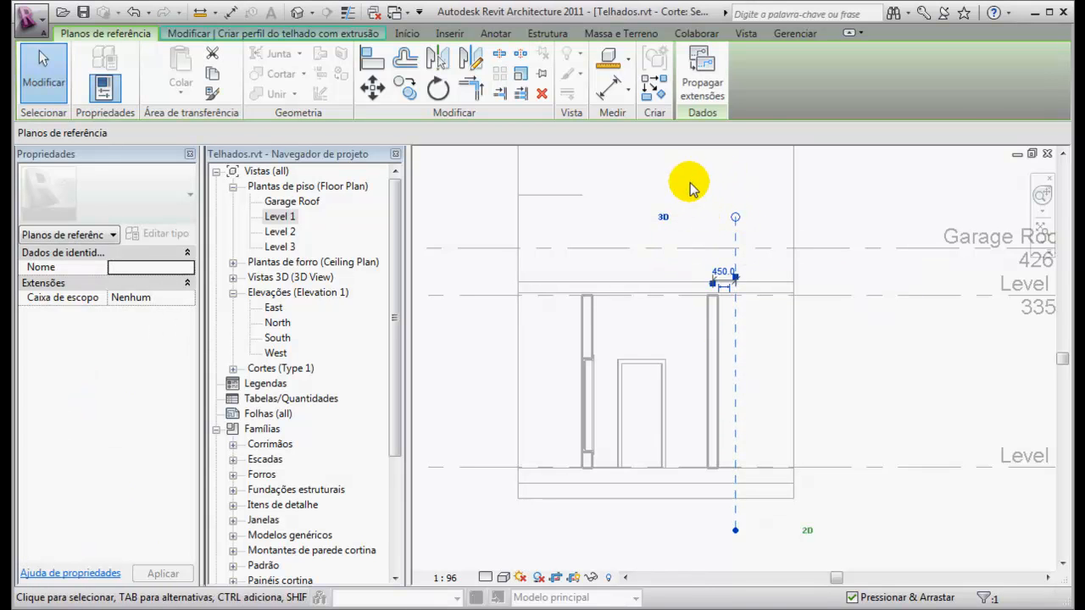
left_click(678, 247)
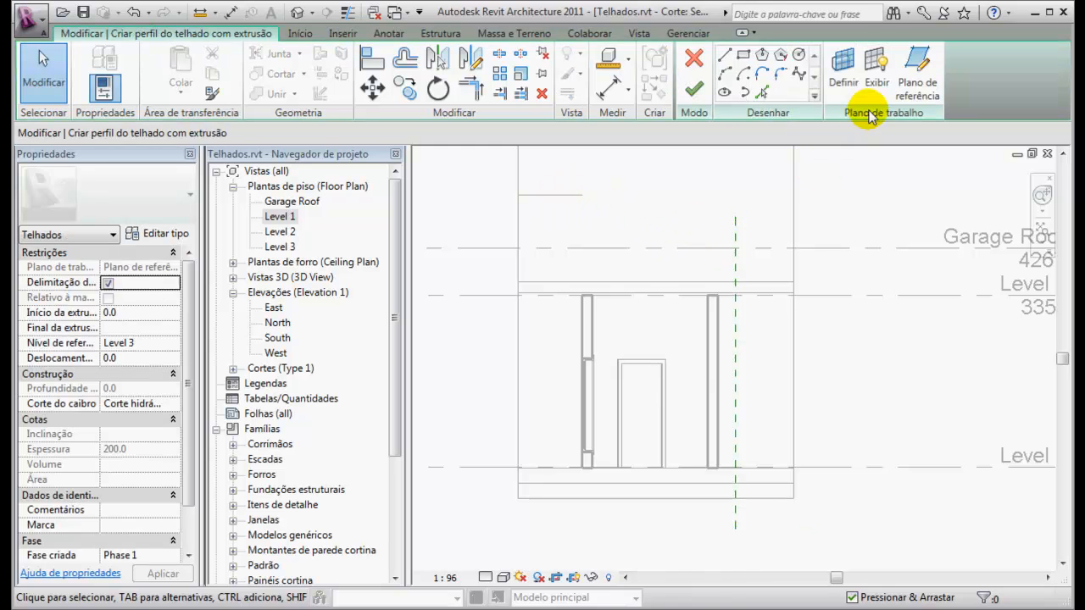
Draw a matching vertical reference plane 450 mm outside the windowed passage wall and extend its upper end above the Garage Roof level
left_click(920, 76)
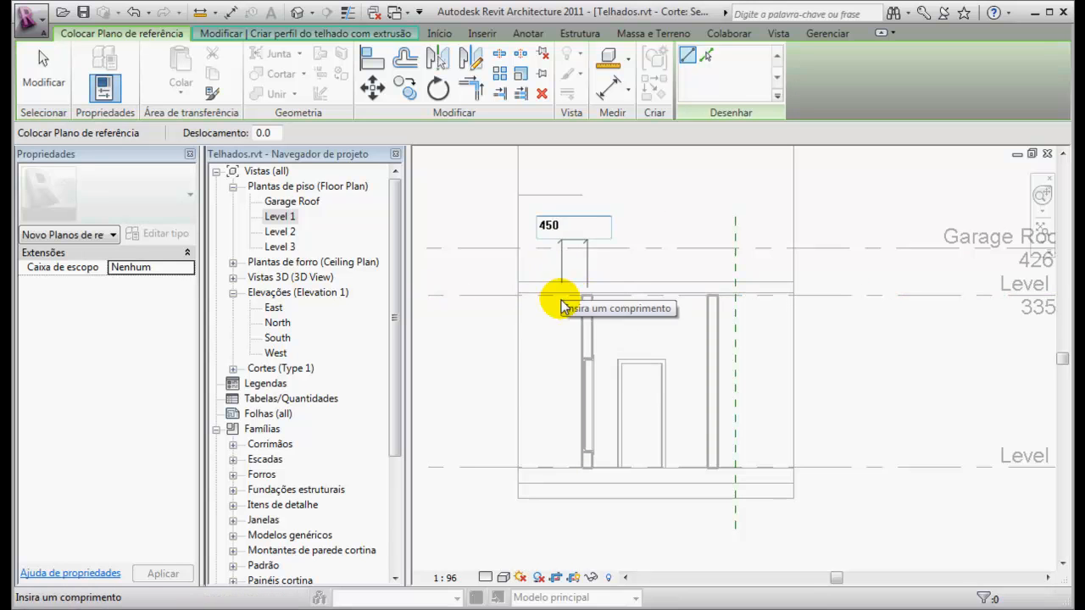
left_click(563, 296)
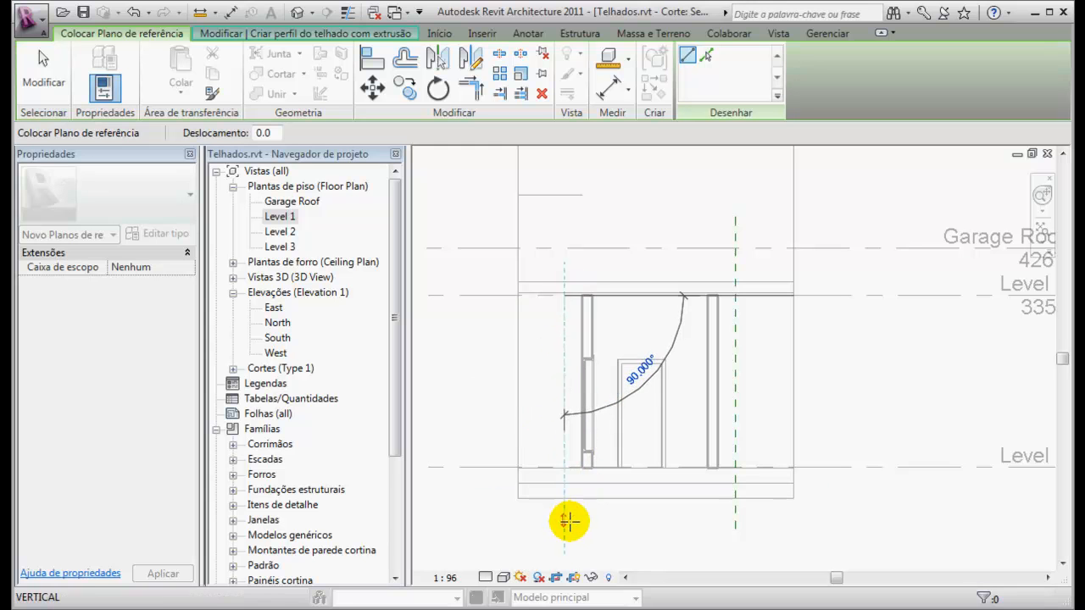
left_click(564, 530)
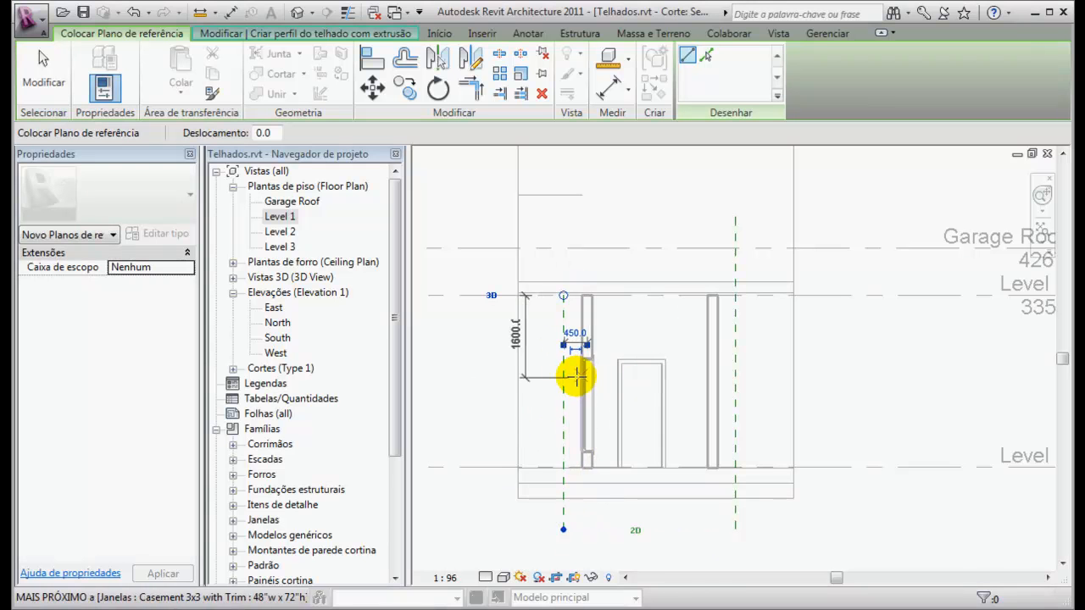
key("Escape")
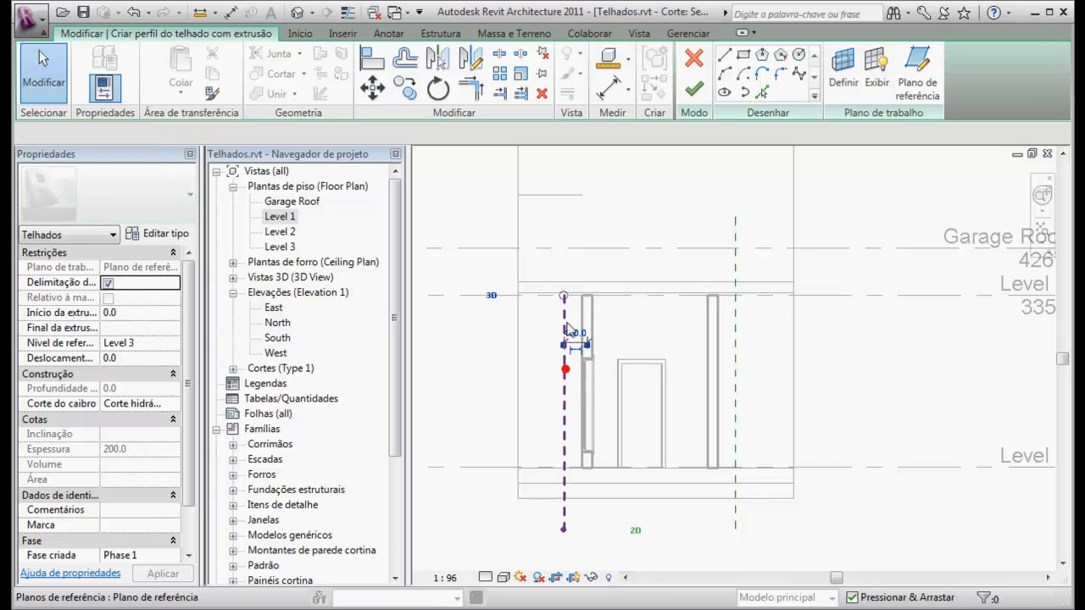
left_click(563, 326)
left_click_drag(564, 297, 563, 218)
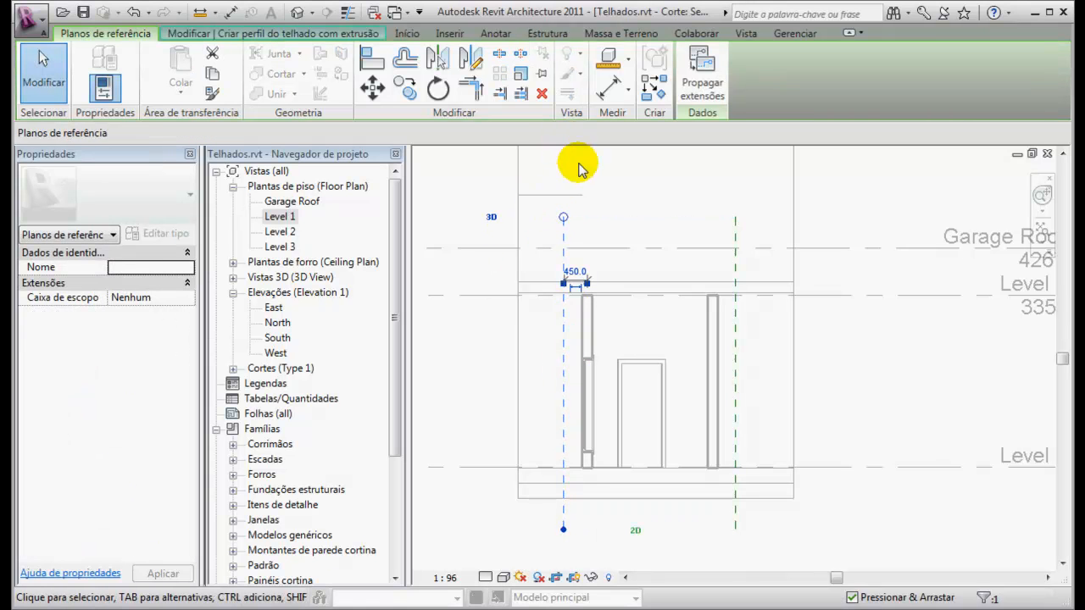
left_click(614, 178)
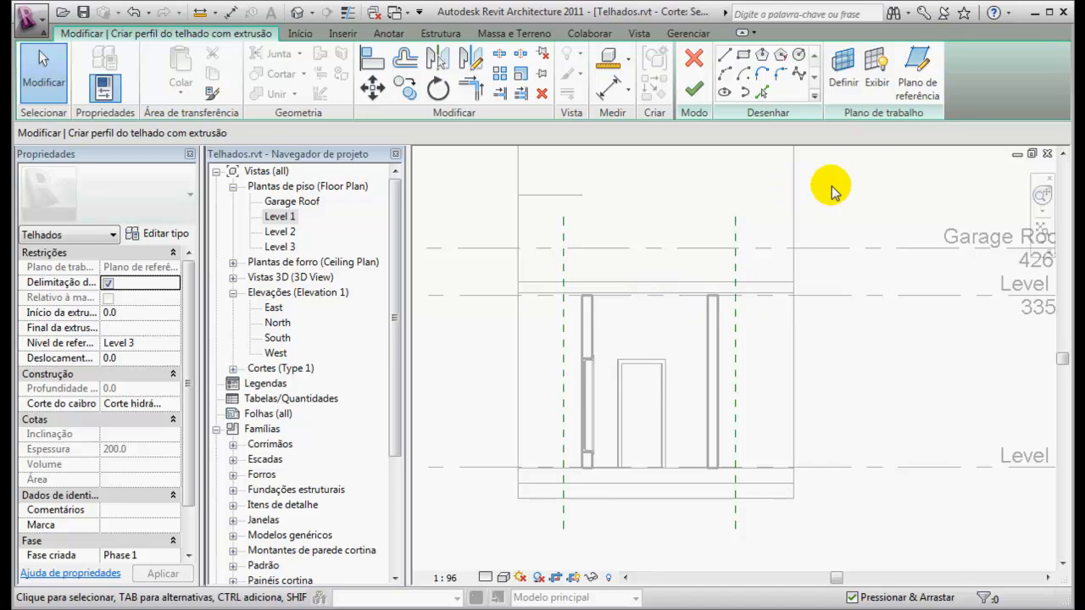
Draw a horizontal reference plane along Level 2 that crosses both vertical reference planes
left_click(912, 79)
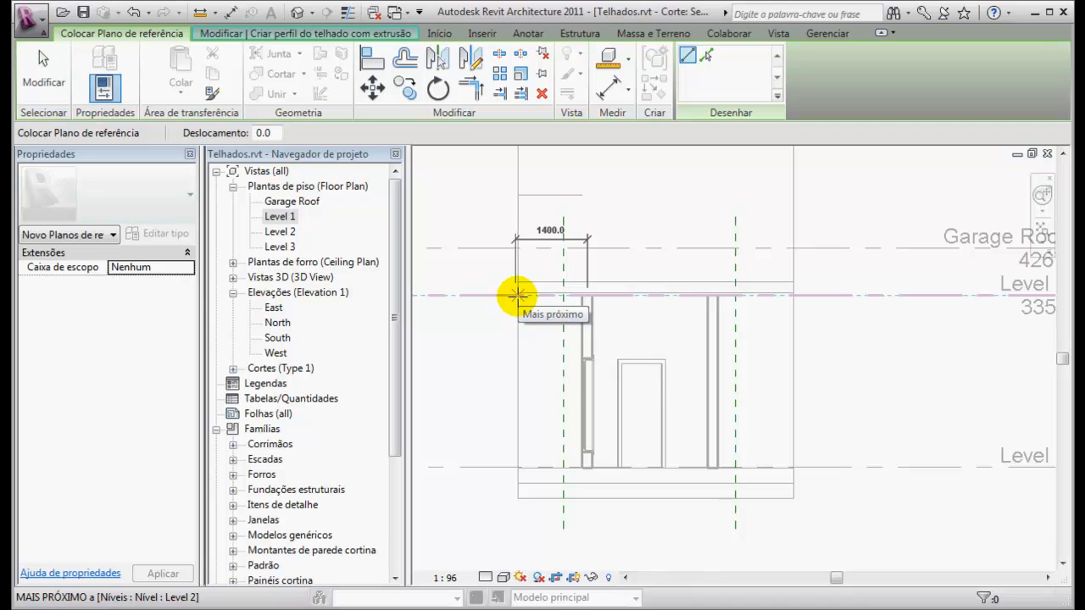
left_click(517, 295)
left_click(835, 295)
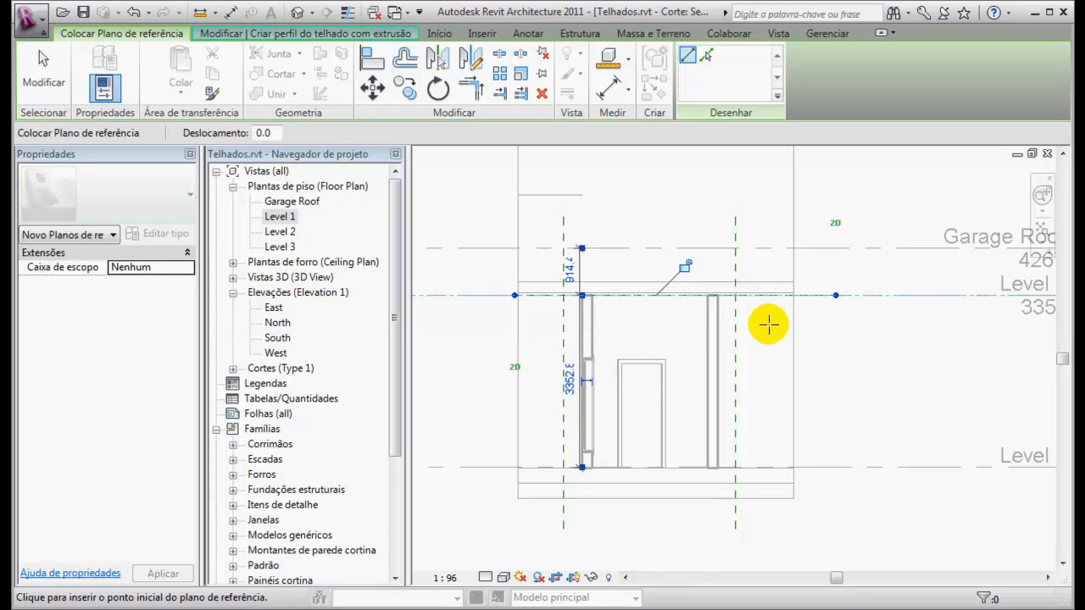
Copy the horizontal reference plane on Level 2 to a position 450 mm below it
left_click(407, 92)
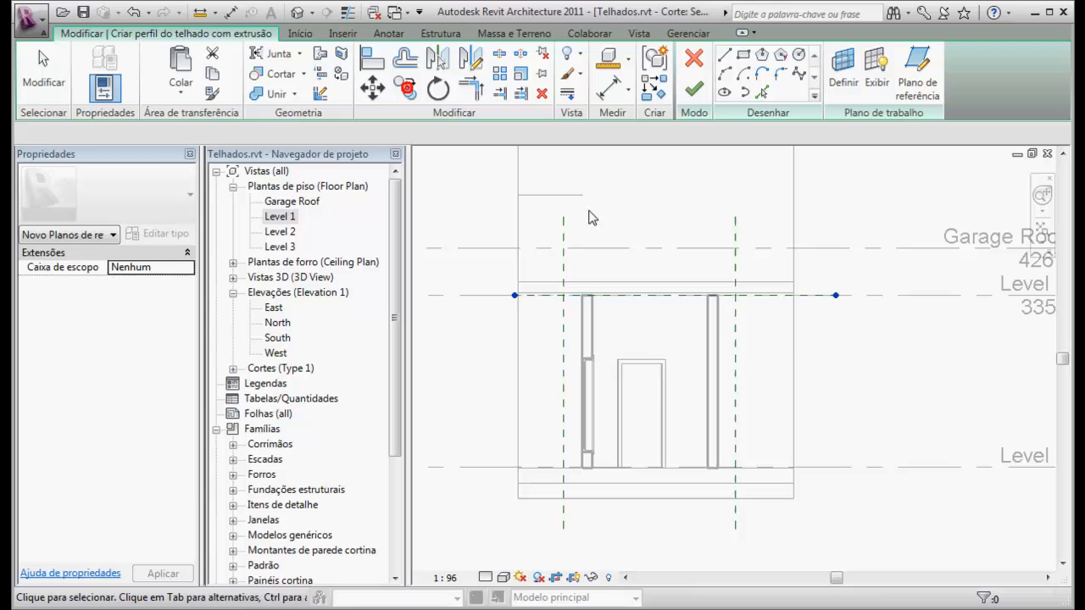
left_click(819, 305)
type("450")
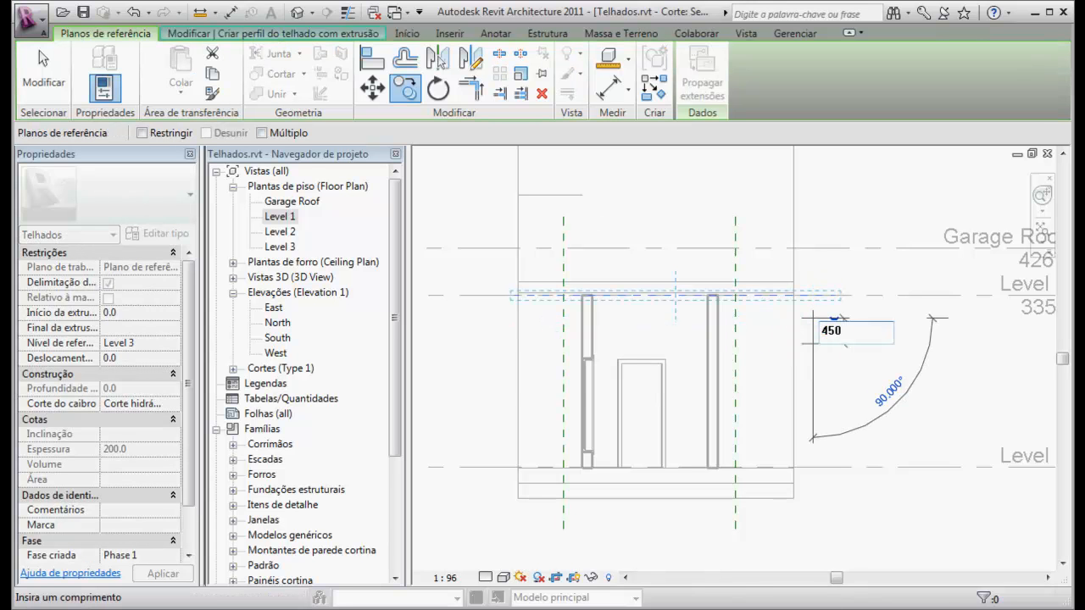
key("Return")
scroll(834, 337, "down", 1)
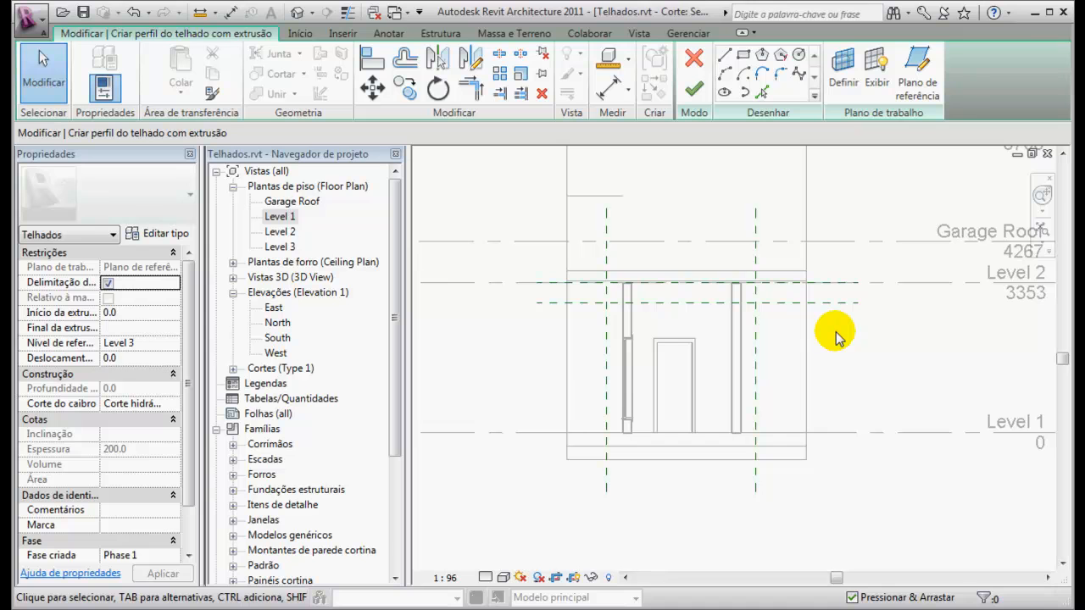
Draw a vertical reference plane between the two outer ones, about 1600 mm from the plane on the windowed side, matching their vertical extent
left_click(915, 63)
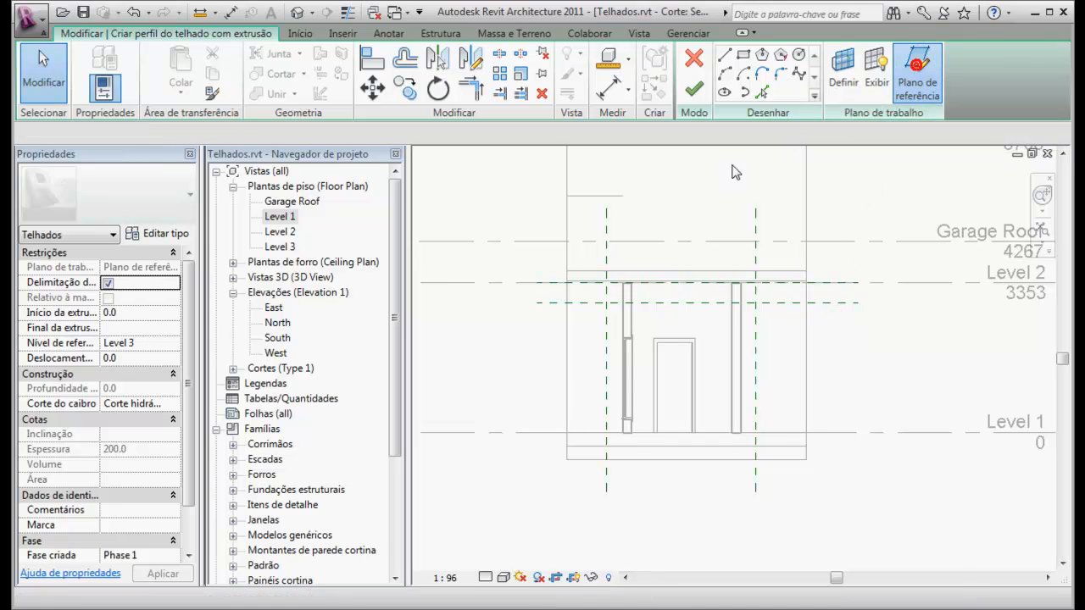
left_click(626, 210)
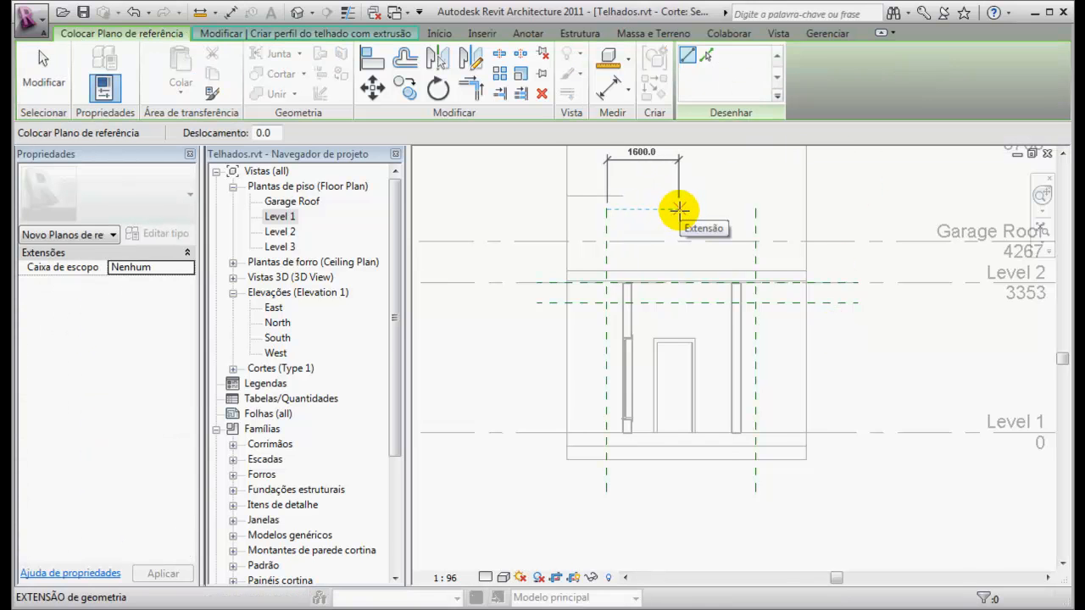
left_click(678, 209)
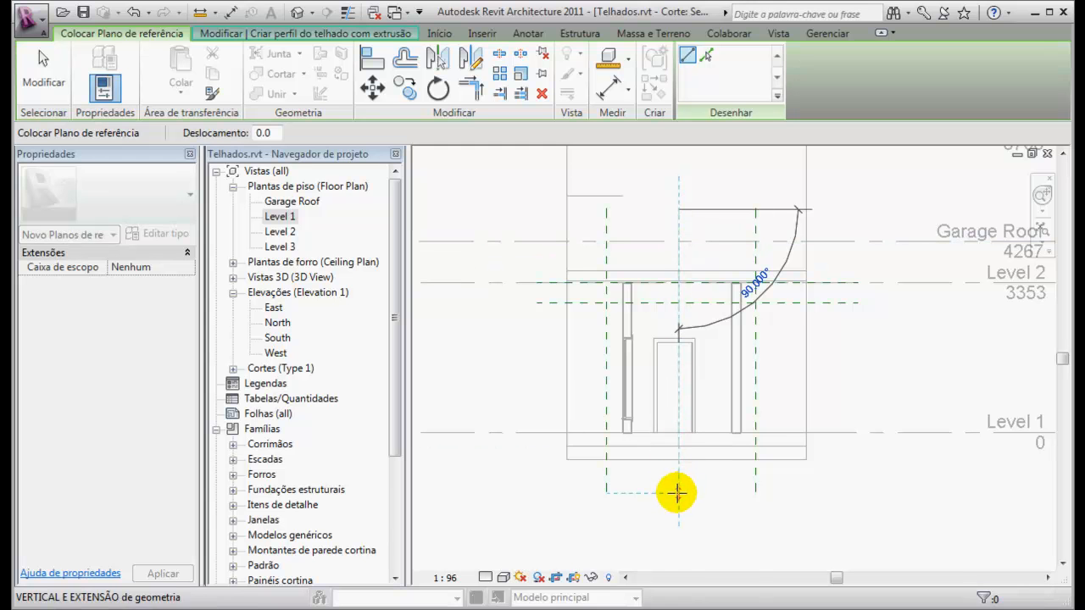
left_click(676, 493)
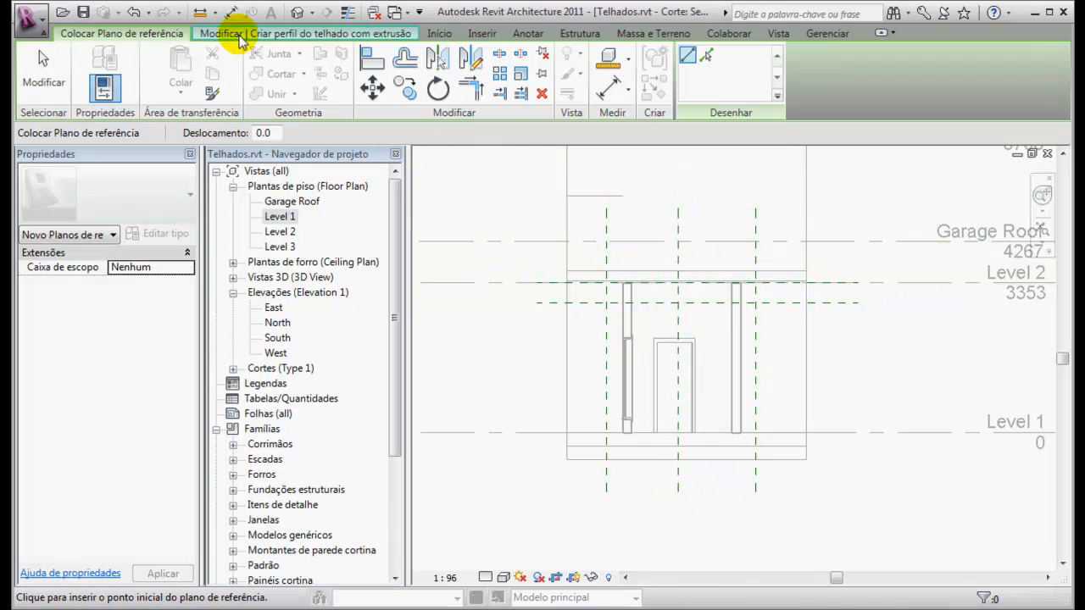
Centre the middle vertical reference plane by equalizing an aligned dimension across all three vertical planes, and delete the dimension string
left_click(525, 33)
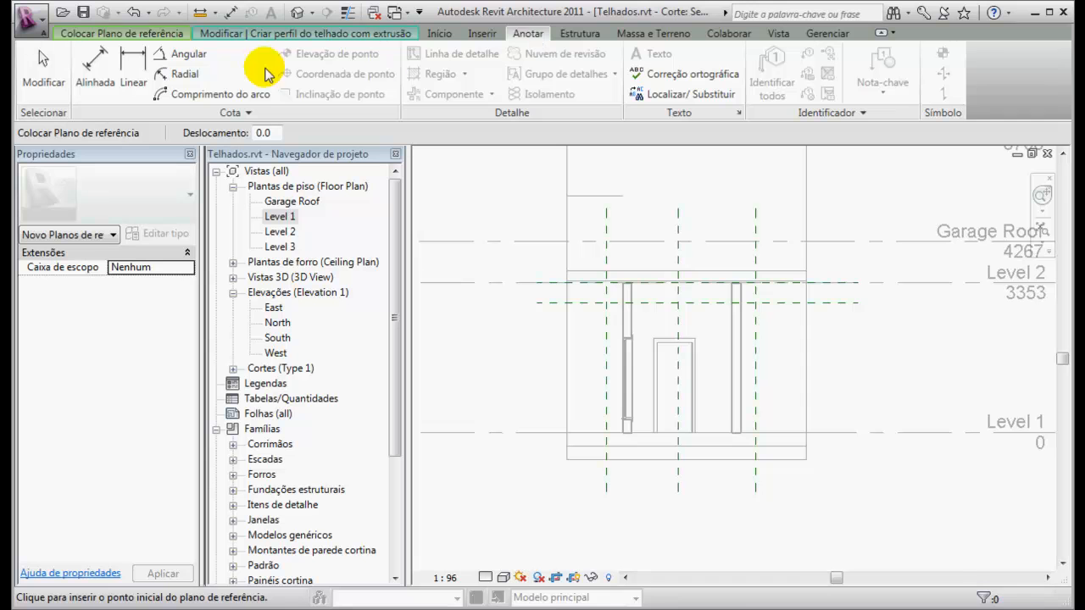
left_click(95, 63)
left_click(607, 234)
left_click(678, 231)
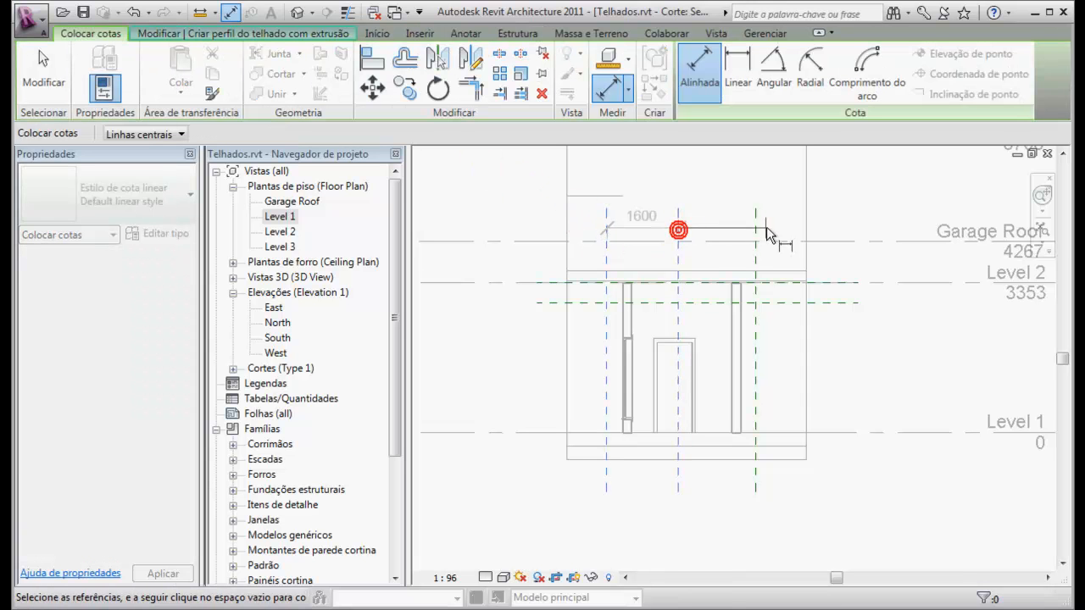
left_click(757, 230)
left_click(736, 207)
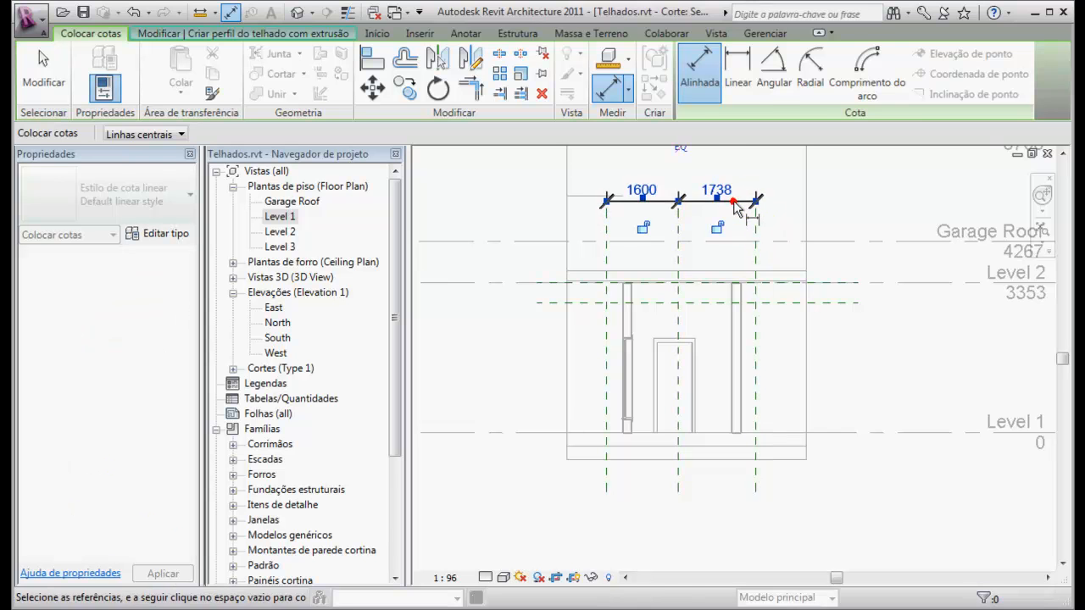
left_click(680, 146)
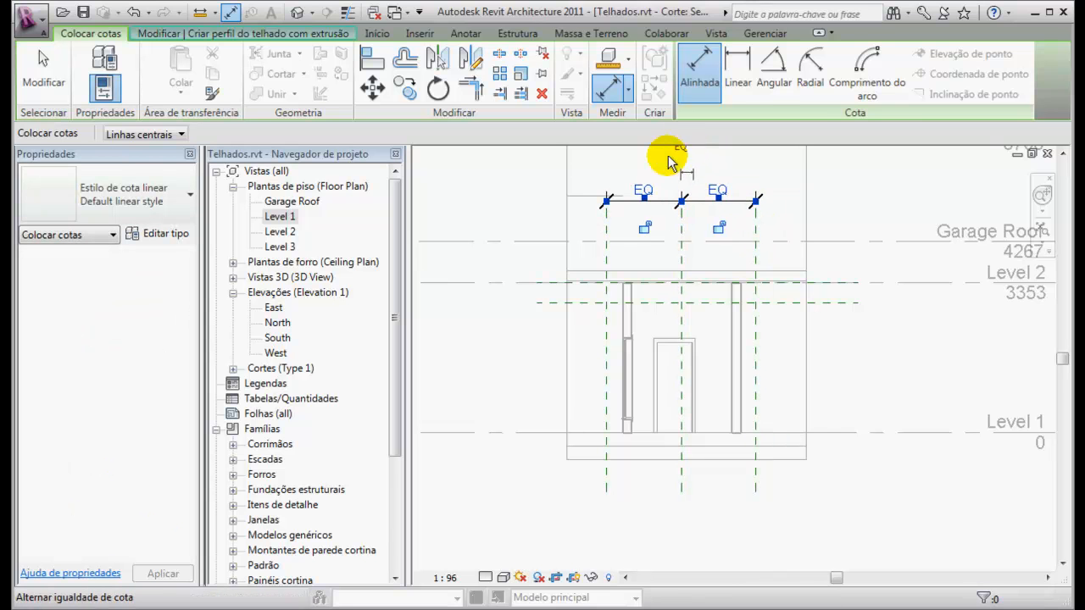
key("Escape")
left_click(642, 190)
left_click(715, 197)
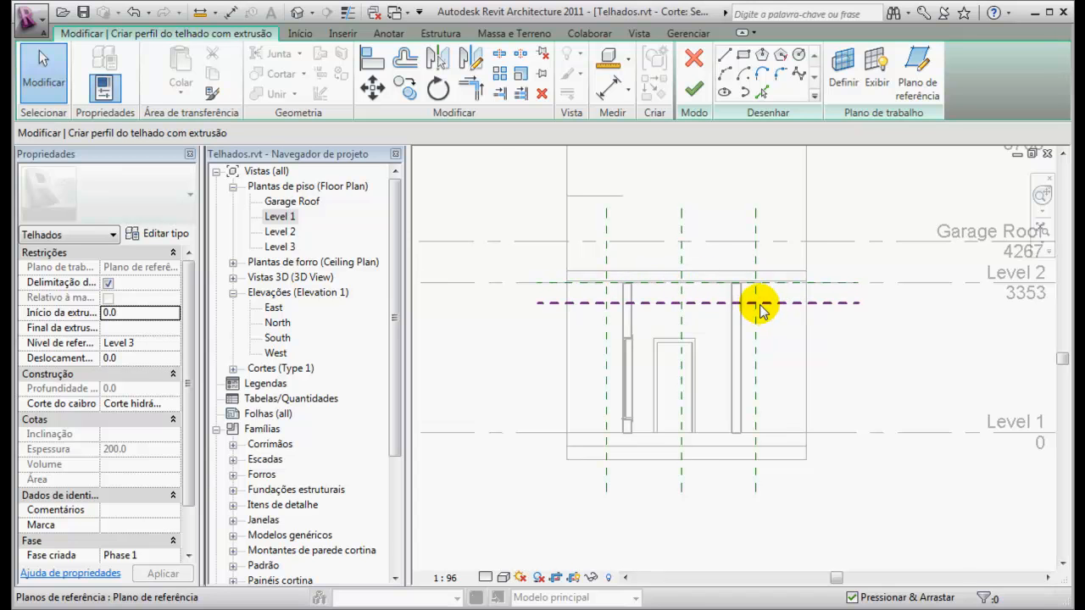
Sketch a two-line gable profile from the outer planes' intersections with the lower horizontal plane up to the centre plane at Level 2
scroll(769, 329, "up", 2)
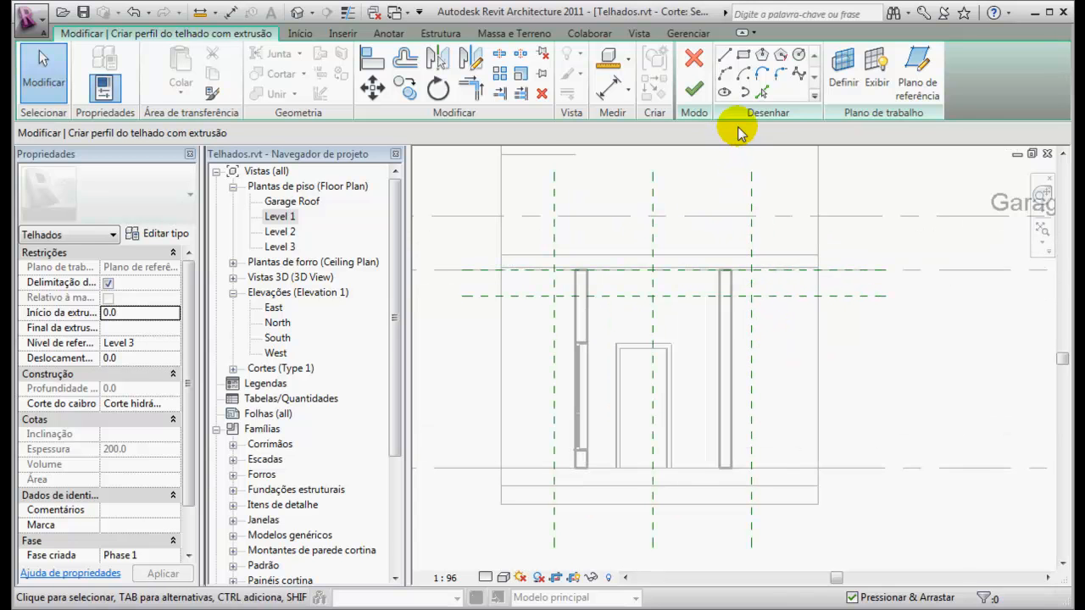
left_click(724, 56)
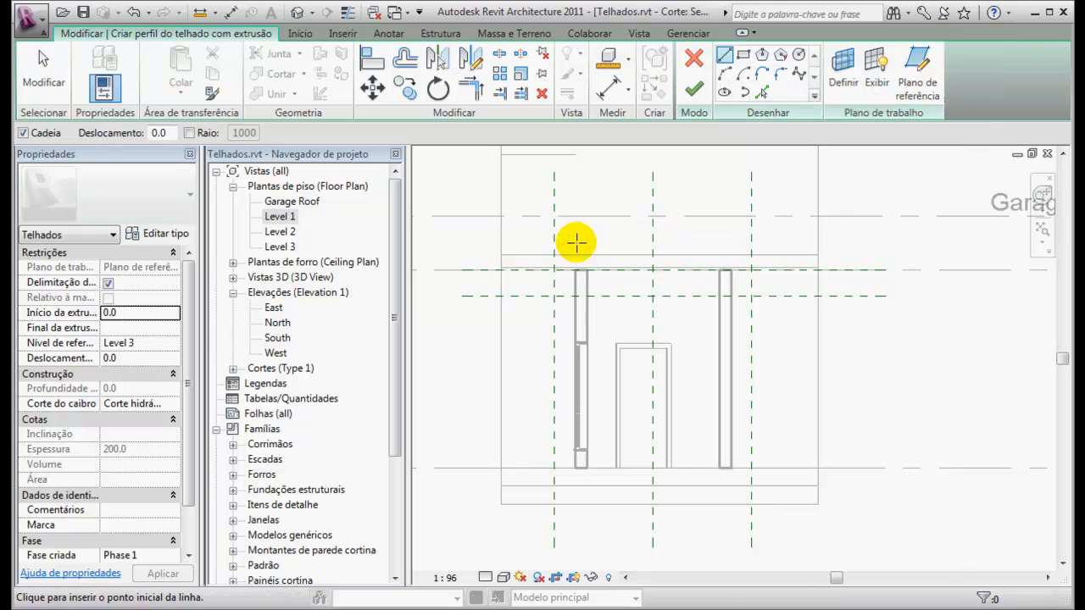
left_click(554, 296)
left_click(653, 269)
left_click(752, 296)
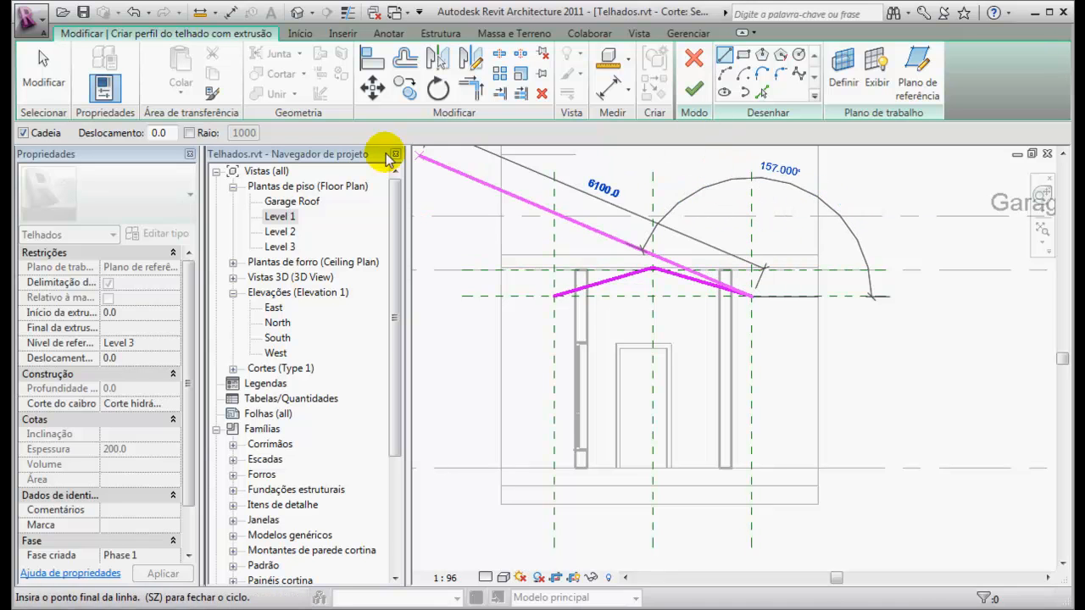
left_click(43, 72)
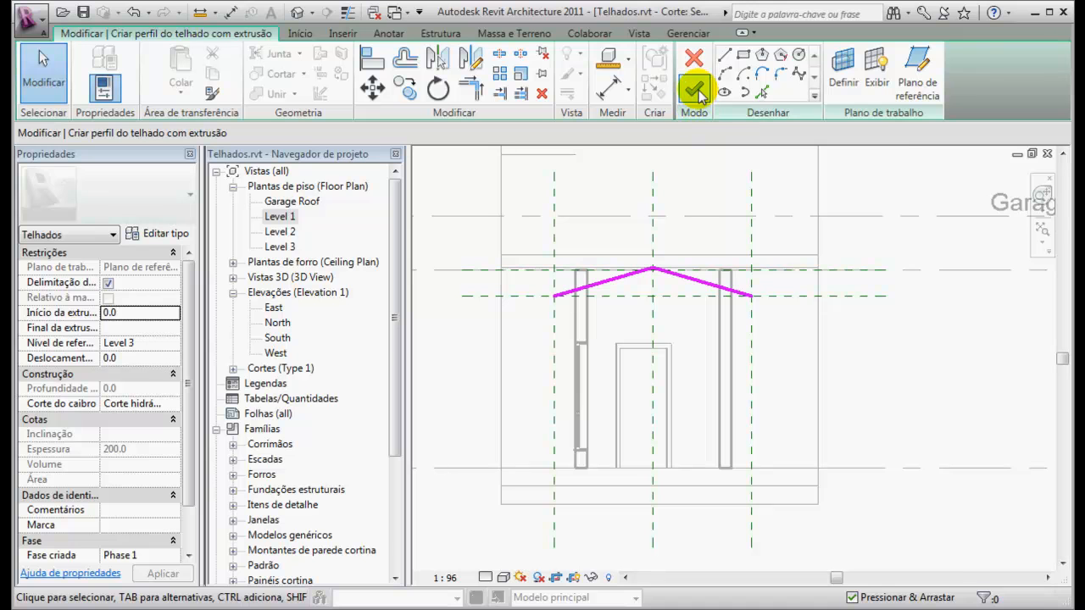
Finish the extruded roof's profile sketch and open the default 3D view
left_click(693, 90)
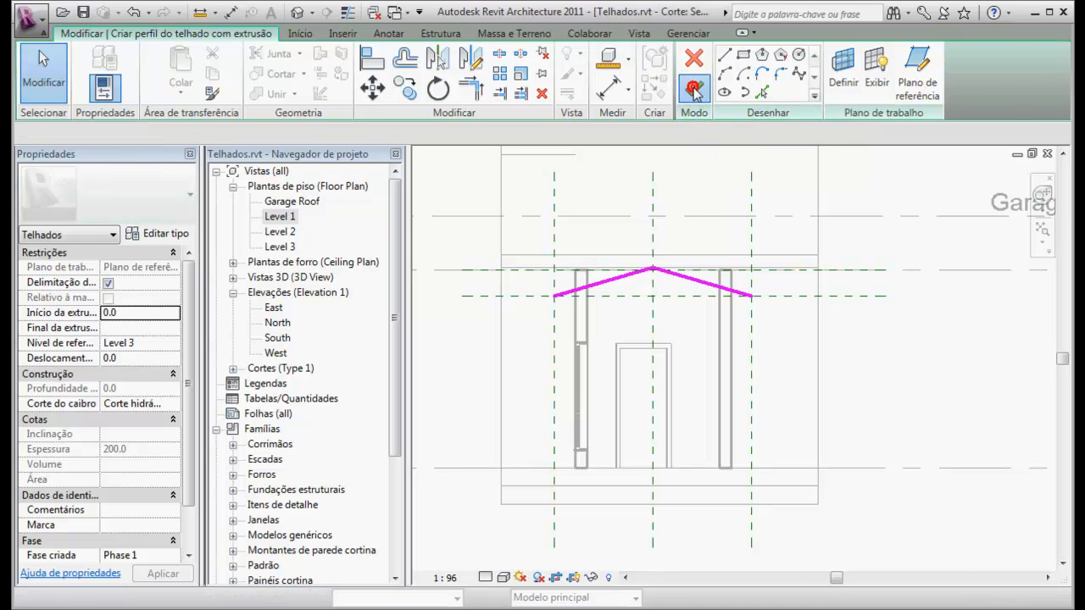
left_click(769, 346)
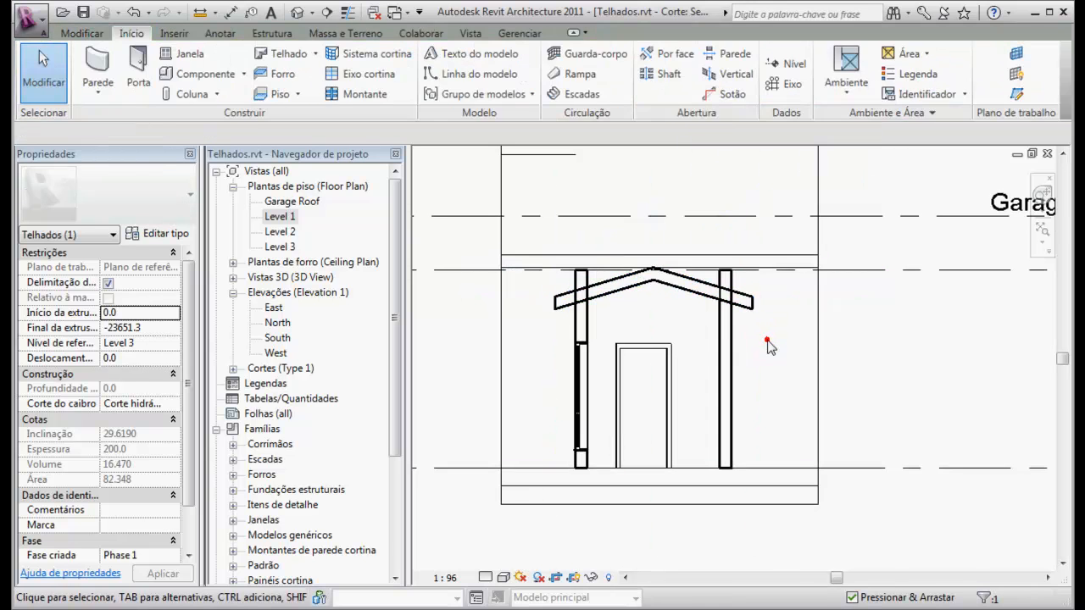
scroll(769, 345, "down", 2)
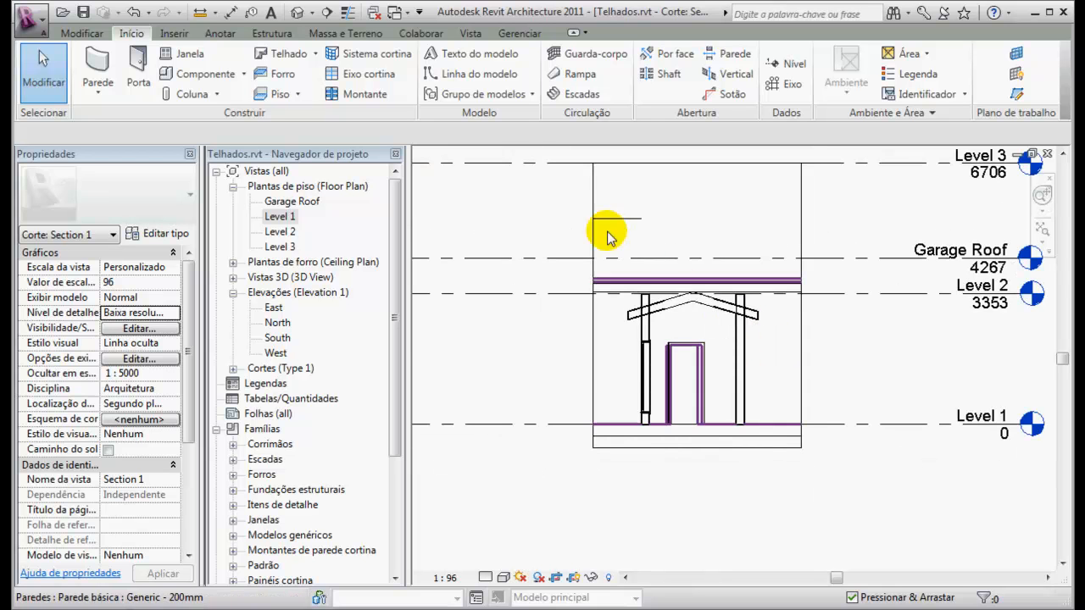
left_click(296, 12)
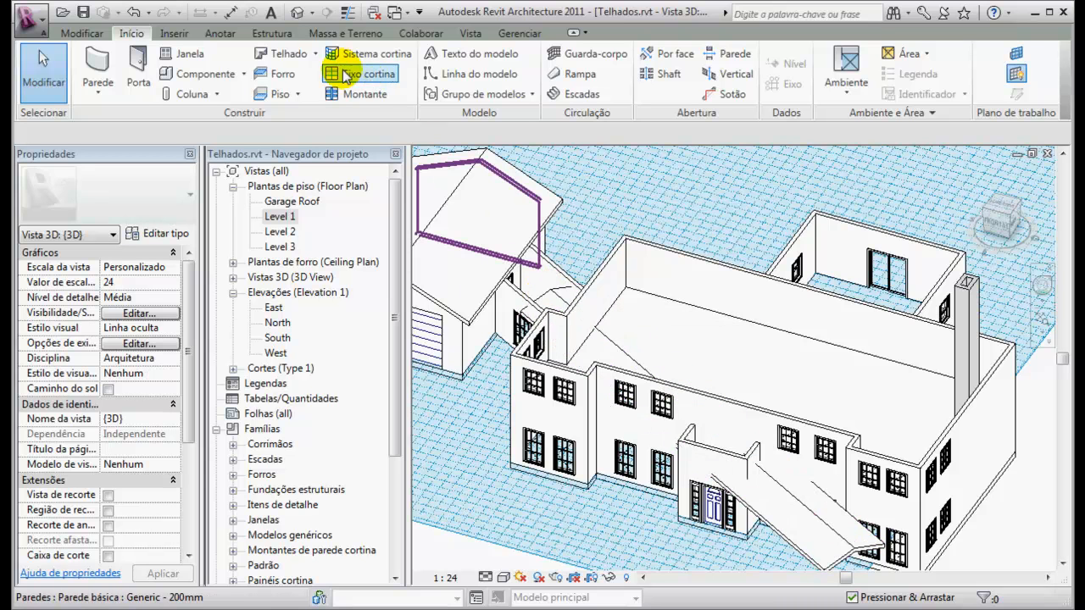
Join the passage roof's garage-side end edge to the garage wall facing the passage with Join/Unjoin Roof
left_click(81, 33)
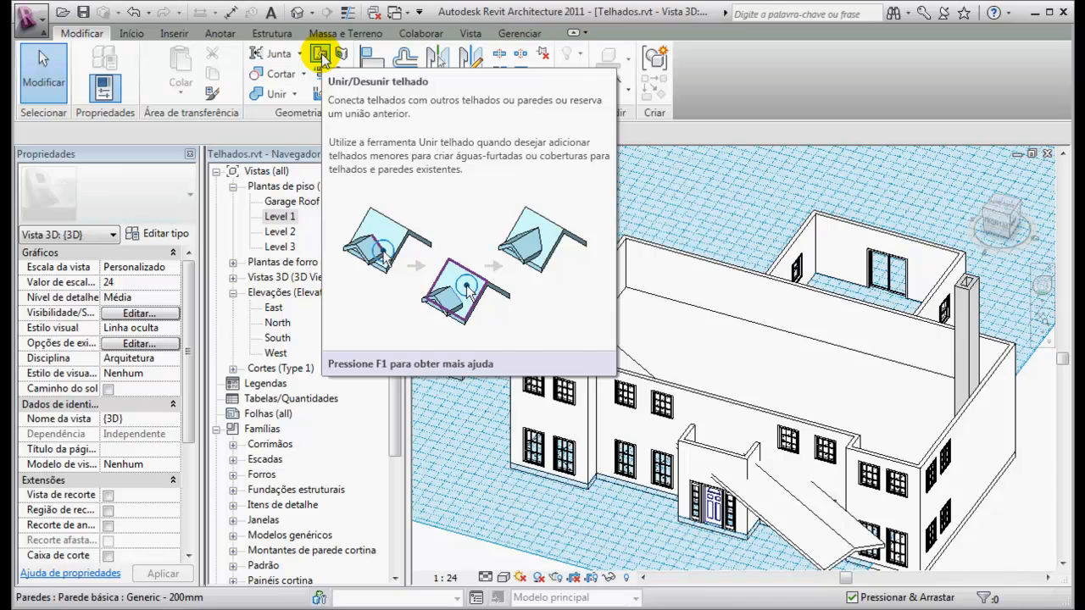
left_click(320, 54)
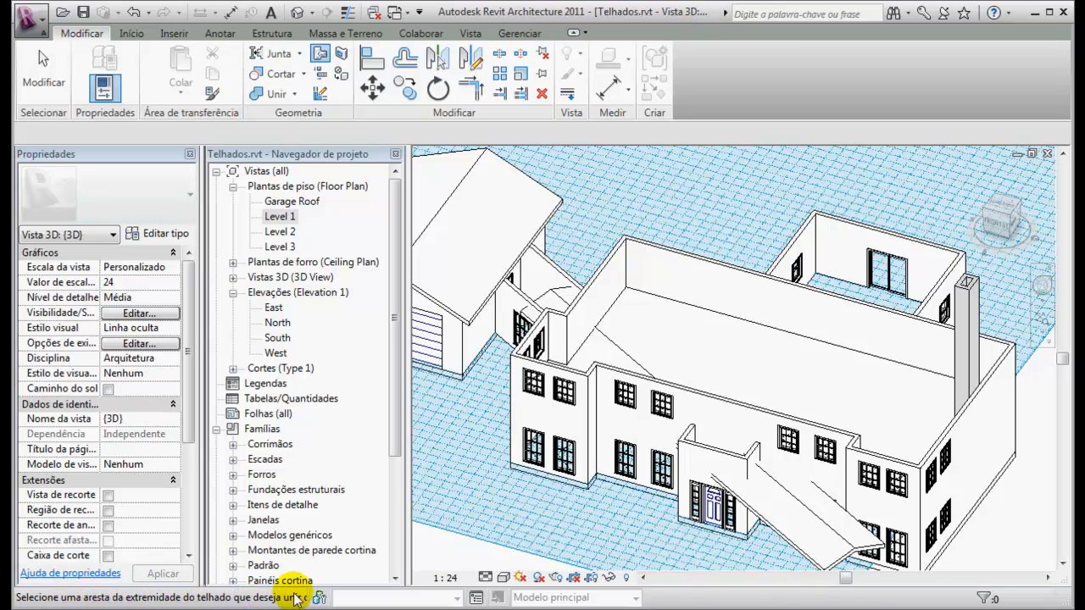
left_click(559, 293)
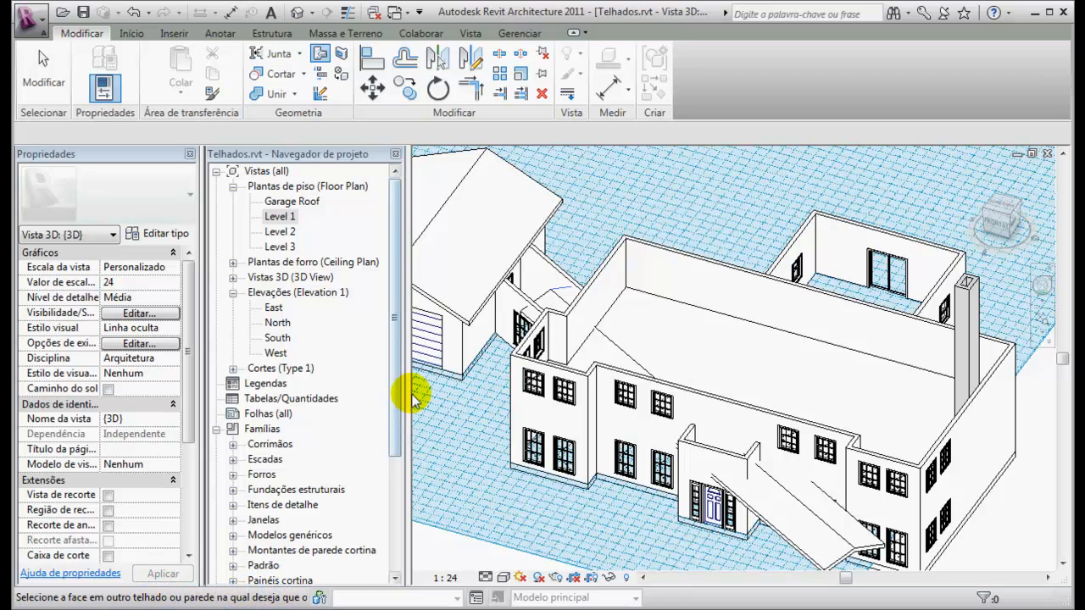
left_click(465, 356)
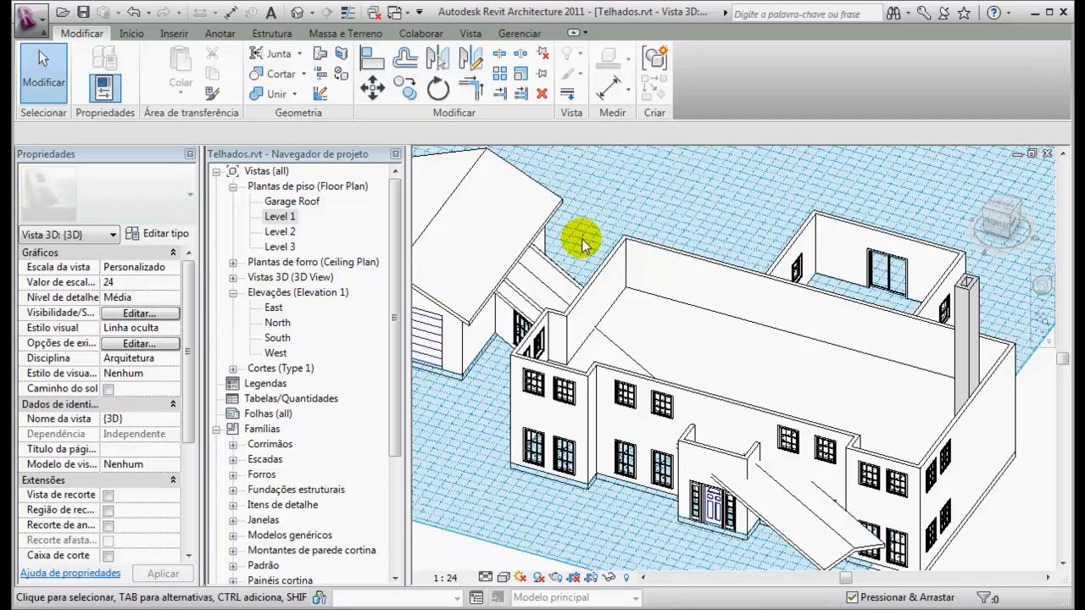
Join the passage roof's opposite end edge to the main house wall so the roof stops at the house
middle_click_drag(566, 263, 574, 226, "shift")
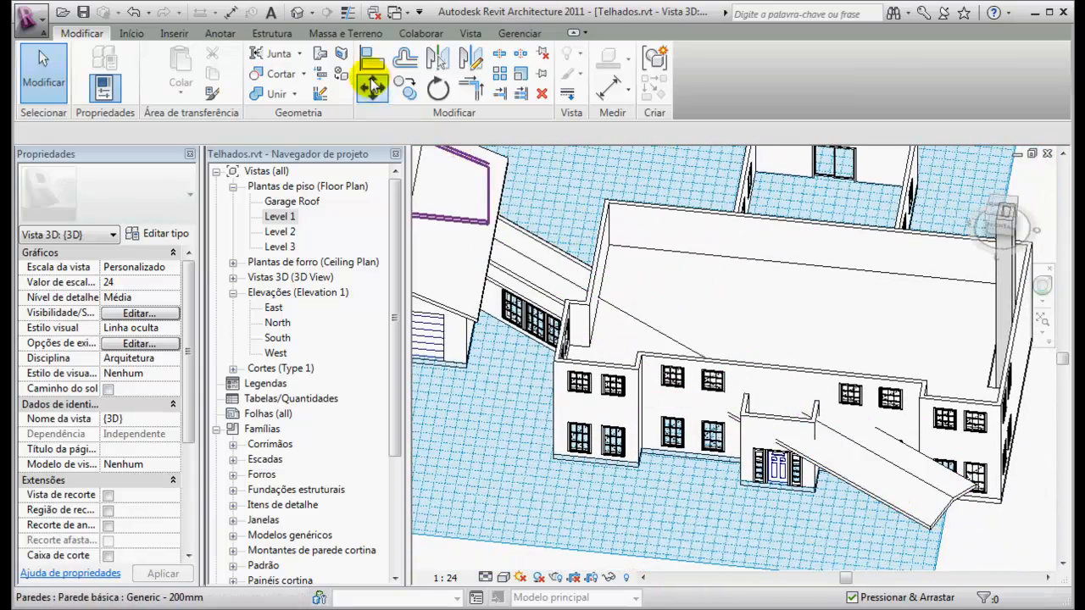
left_click(321, 55)
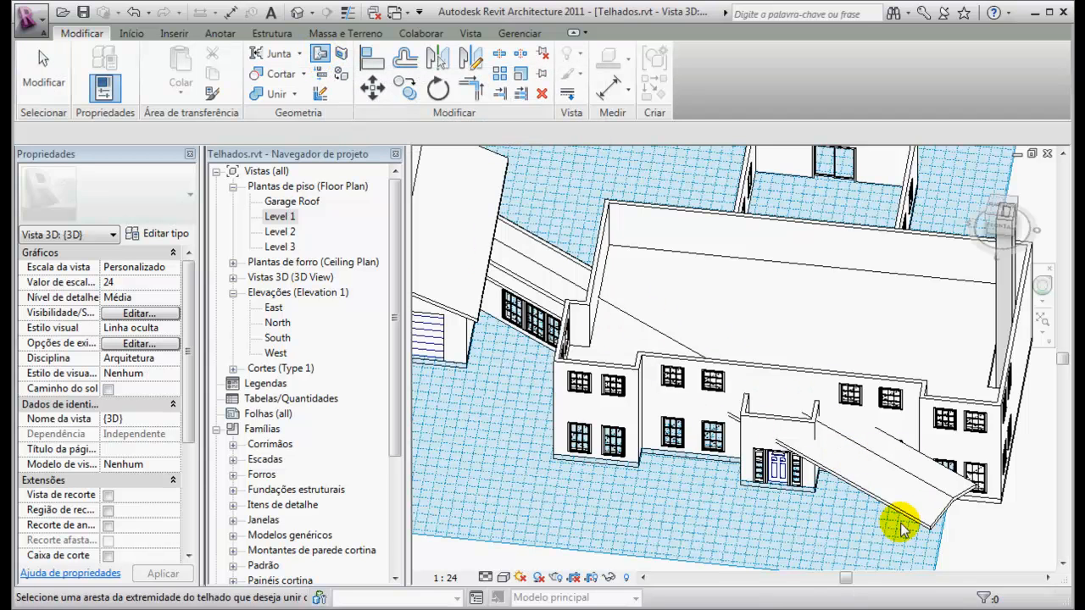
middle_click_drag(631, 471, 726, 509, "shift")
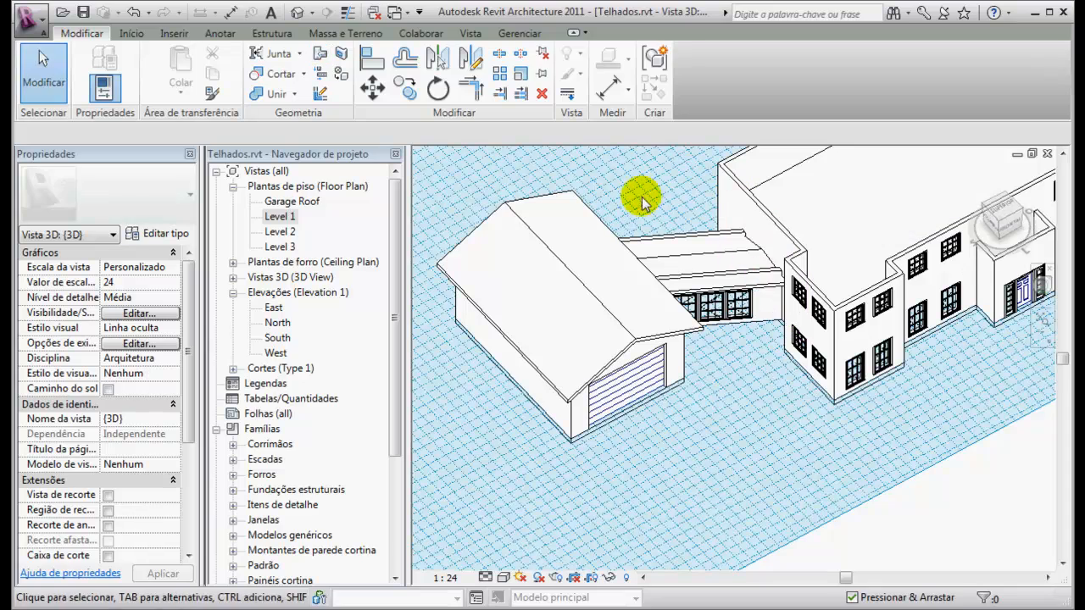
Attach the tops of both passage side walls to the extruded passage roof
middle_click_drag(749, 400, 593, 368, "shift")
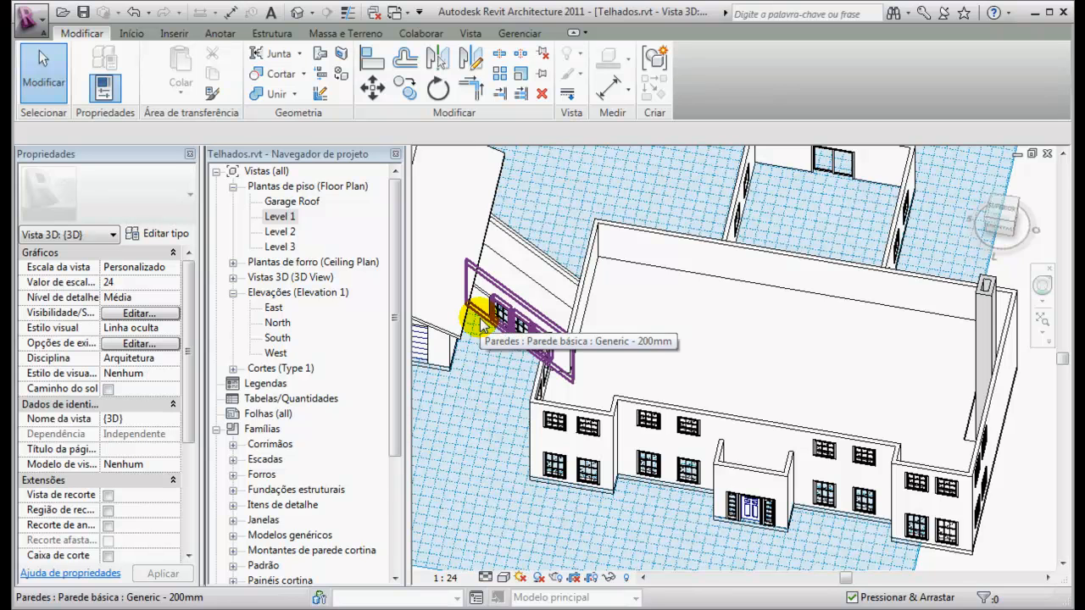
left_click(489, 276)
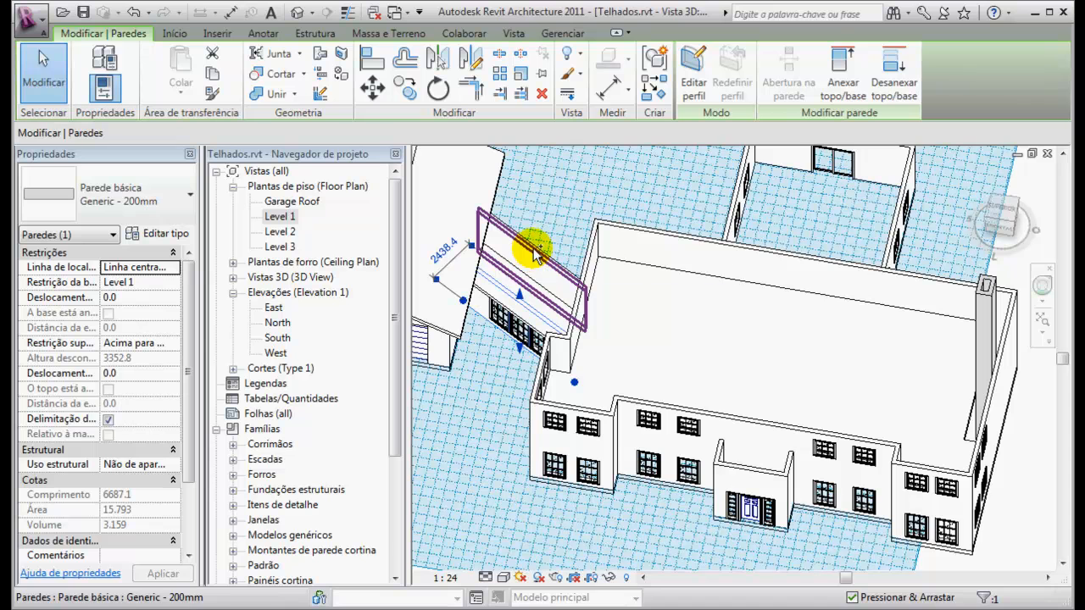
left_click(532, 251, "ctrl")
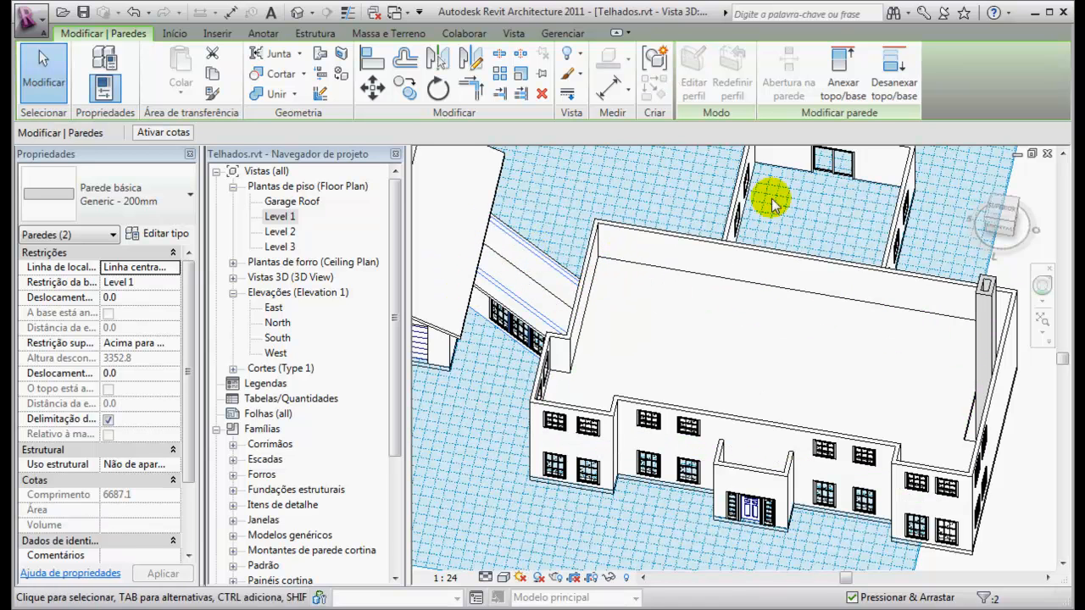
left_click(842, 80)
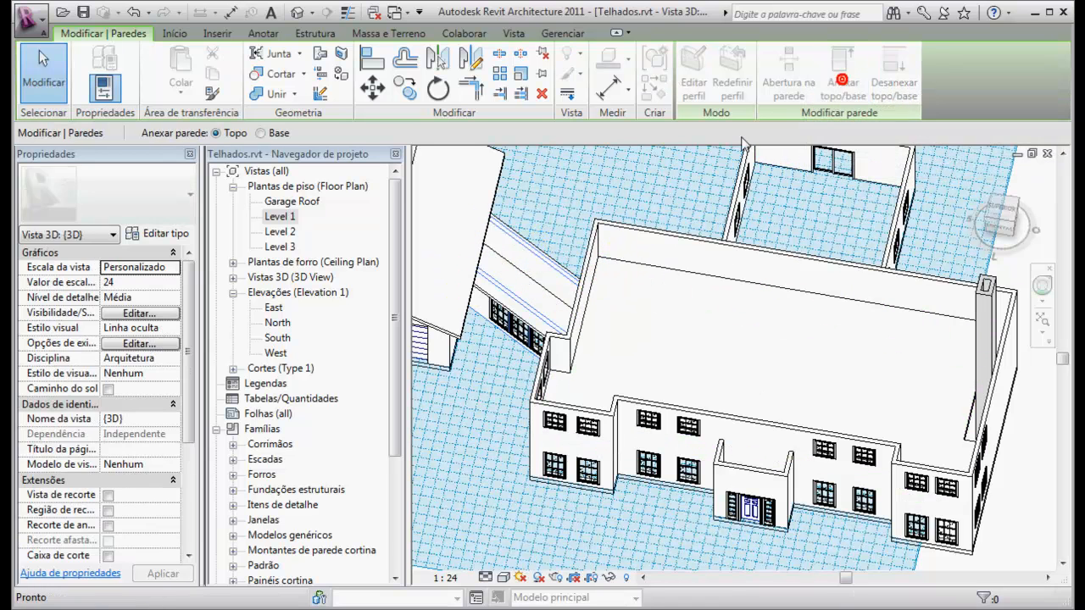
left_click(486, 293)
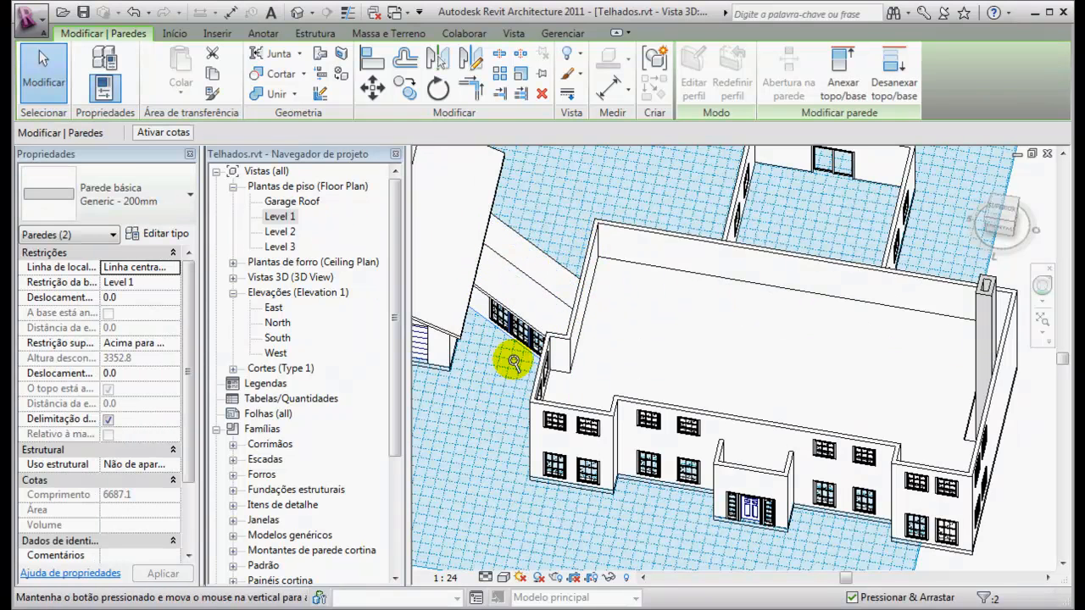
Examine the passage roof's joins with the garage and house and the attached side walls from several angles
middle_click_drag(503, 370, 517, 310, "shift")
middle_click_drag(547, 375, 788, 352, "shift")
middle_click_drag(555, 304, 469, 279, "shift")
middle_click_drag(716, 348, 485, 363, "shift")
scroll(560, 288, "up", 3)
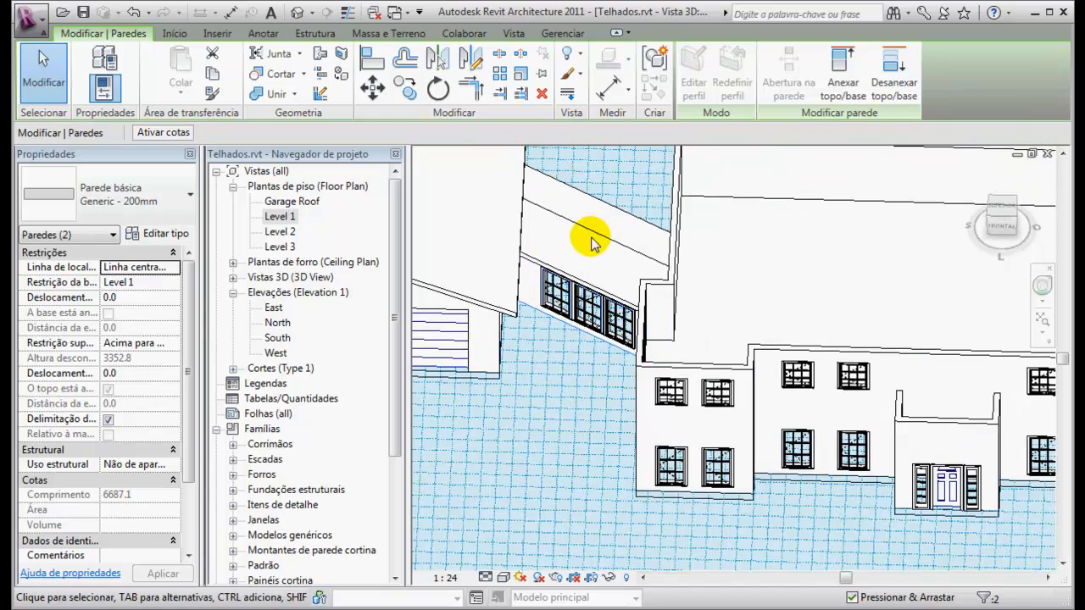
middle_click_drag(572, 324, 508, 375, "shift")
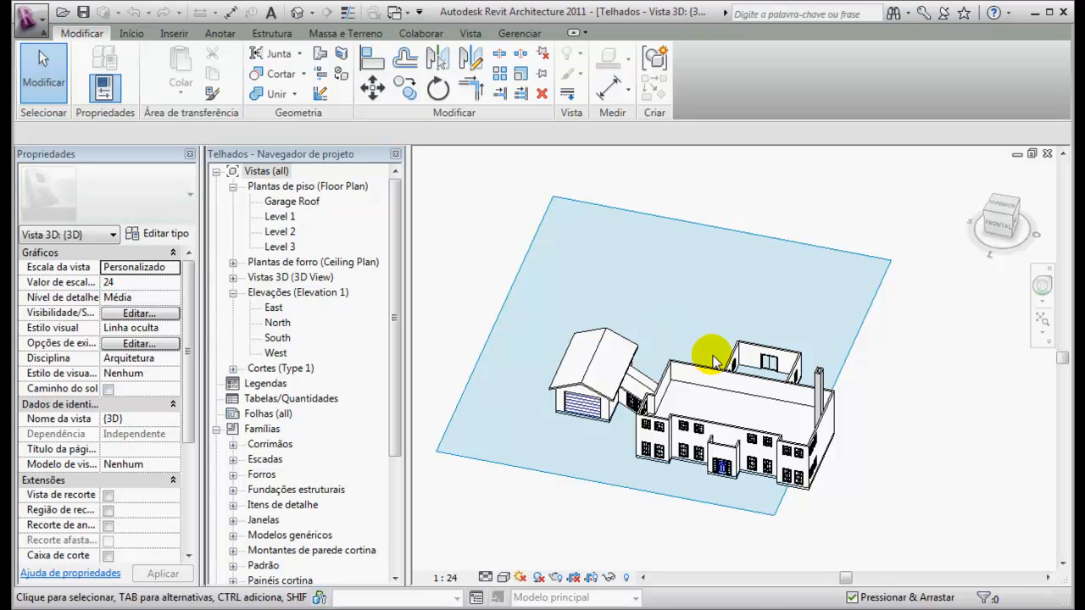
scroll(691, 413, "up", 3)
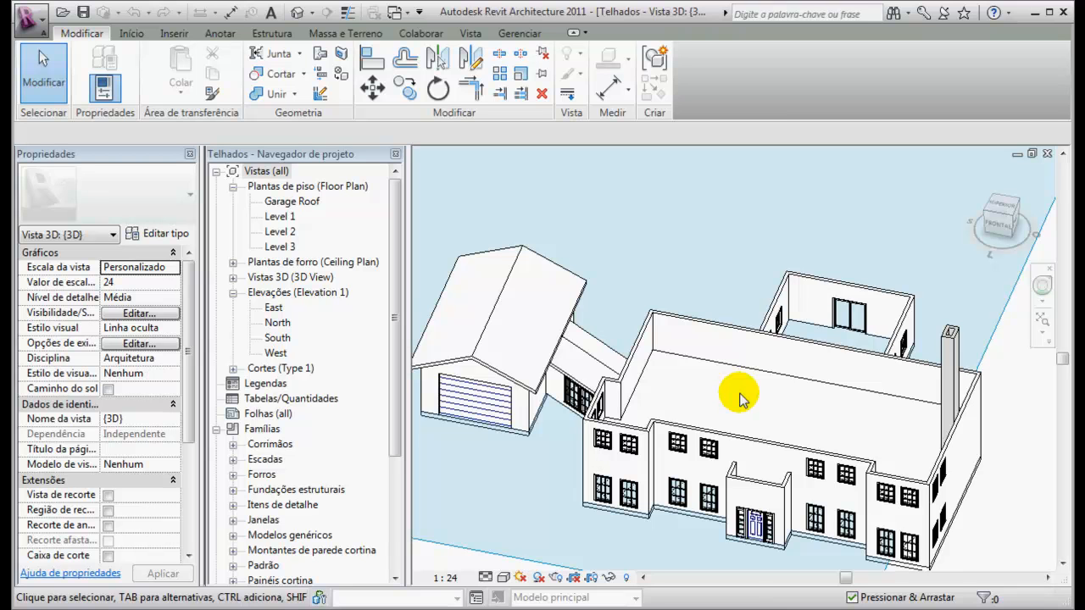
Open the Level 3 floor plan at the main house
left_click(281, 246)
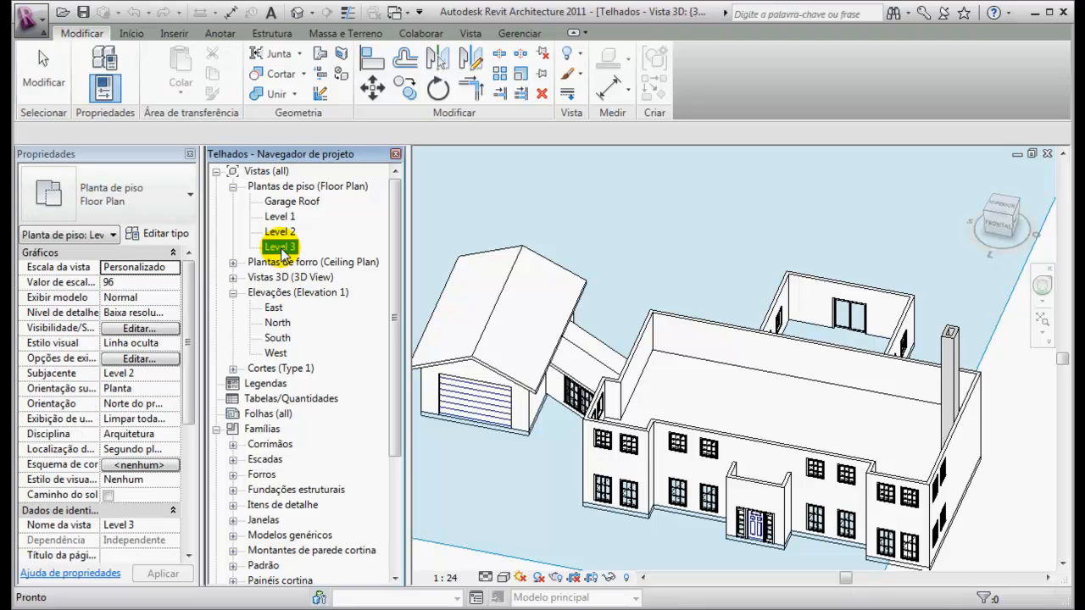
double_click(280, 246)
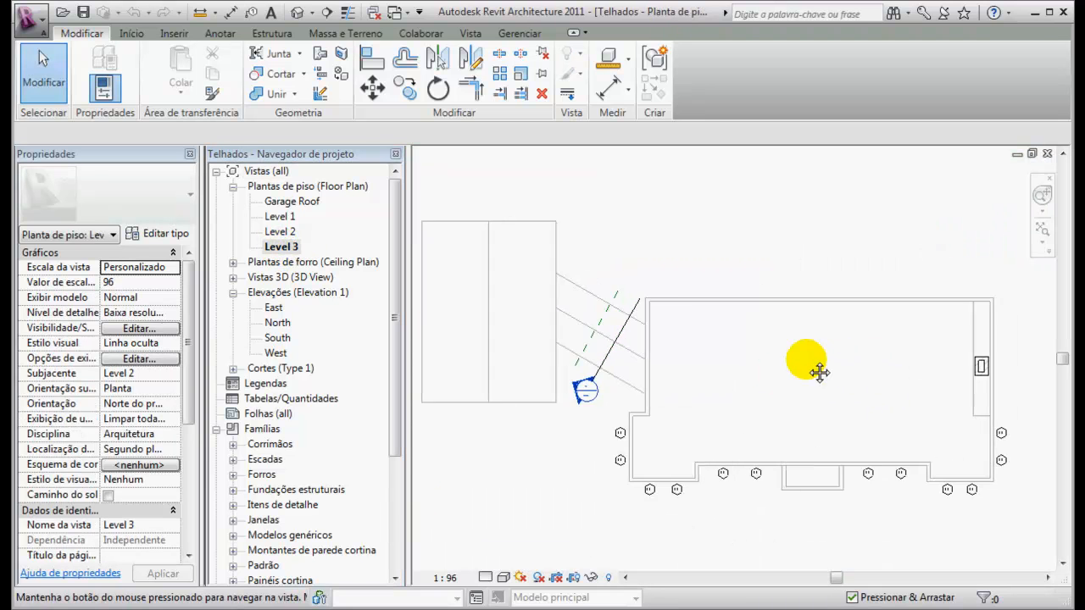
scroll(725, 358, "up", 2)
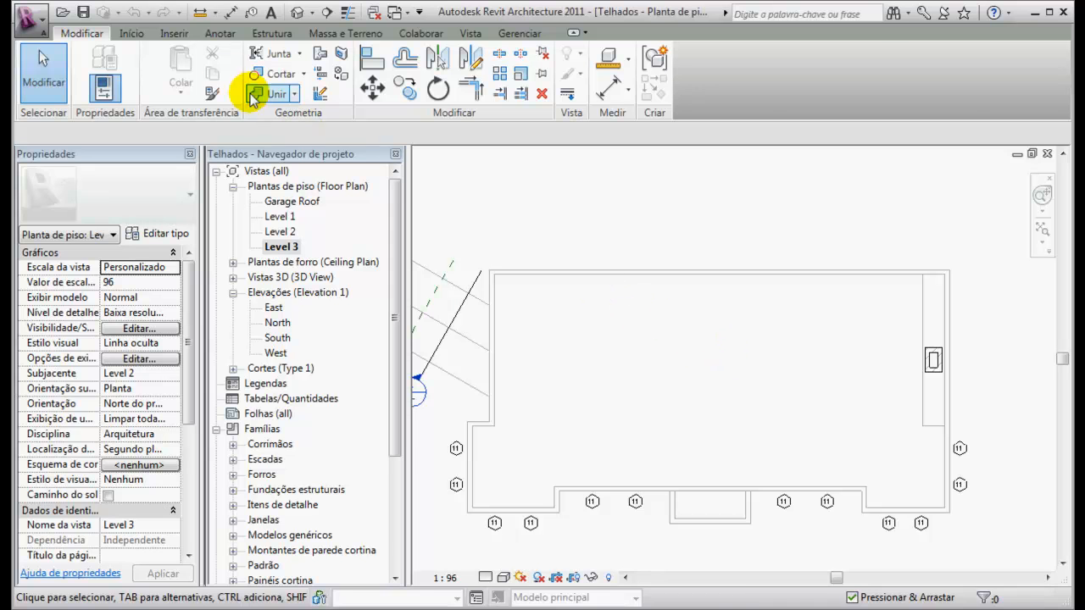
Start a footprint roof and create its boundary from all outer walls of the main house, with a 600 overhang and no defined slope
left_click(133, 33)
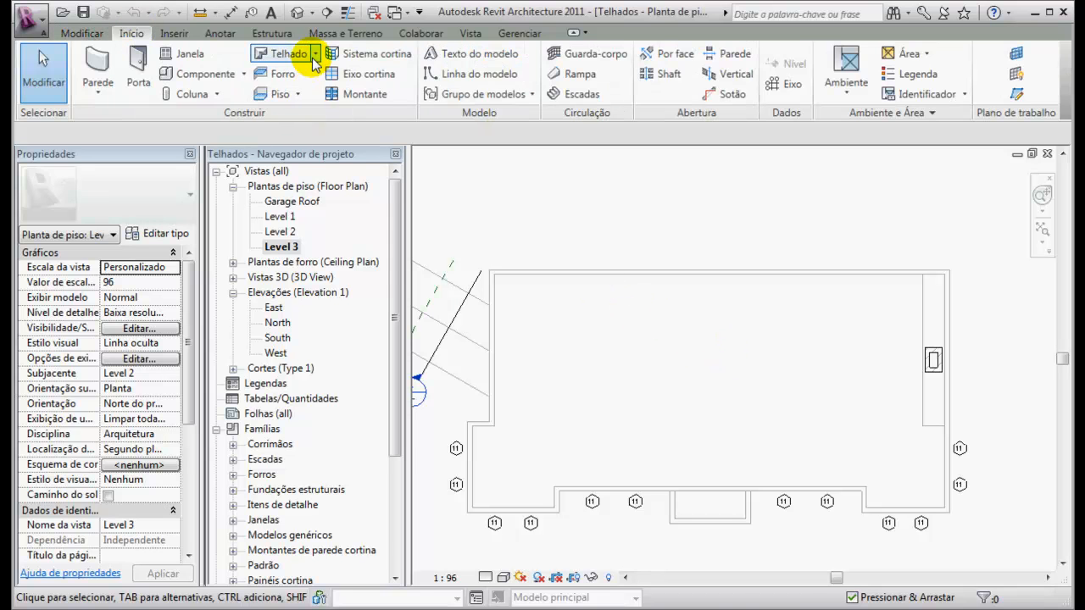
left_click(314, 53)
left_click(312, 86)
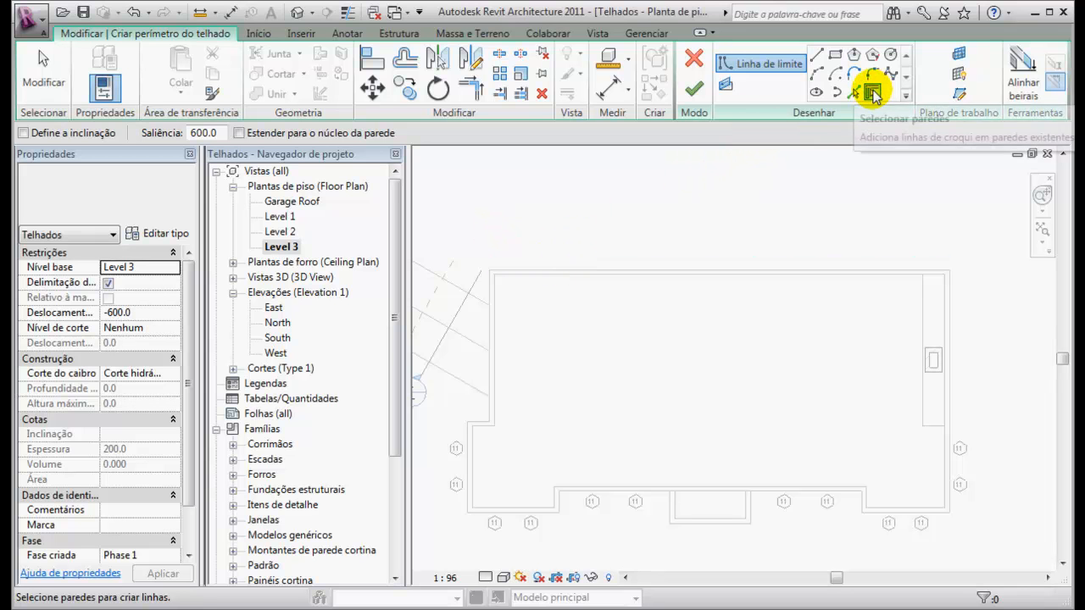
left_click(616, 273)
left_click(489, 331)
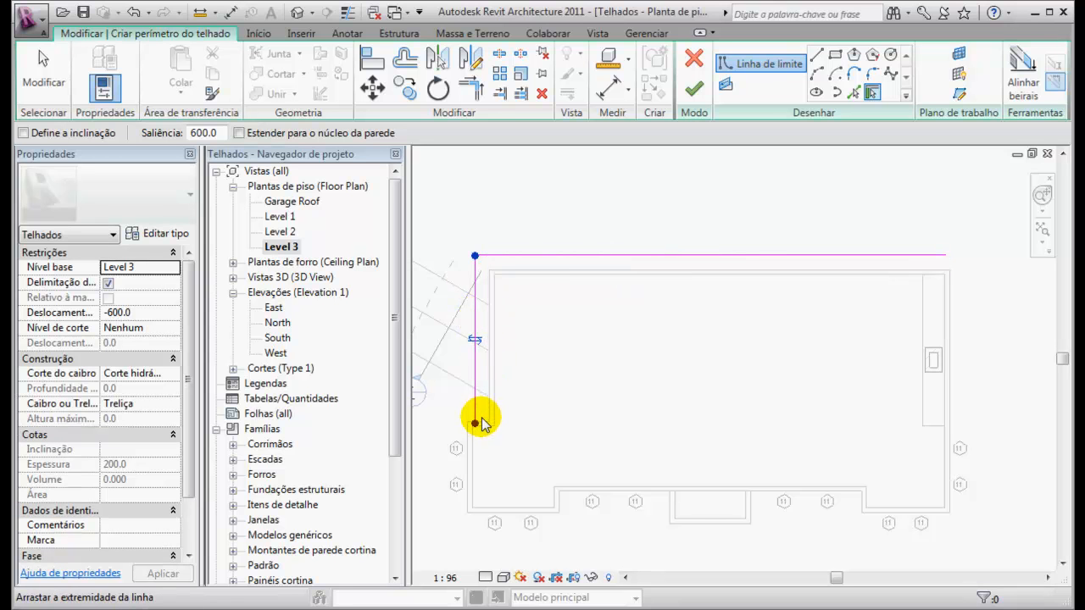
scroll(480, 425, "up", 3)
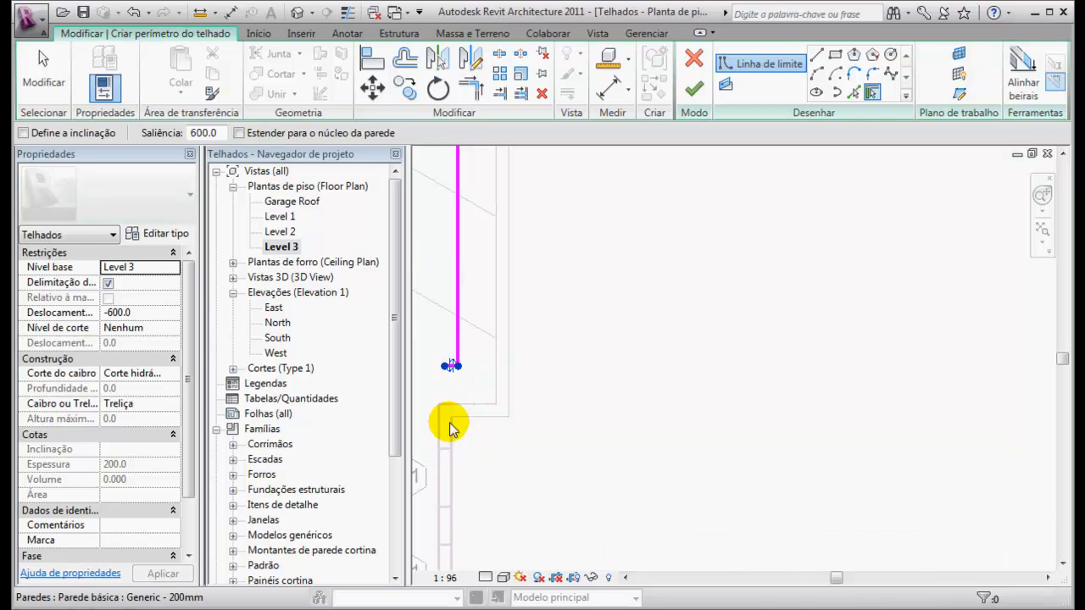
left_click(439, 422)
scroll(639, 318, "down", 1)
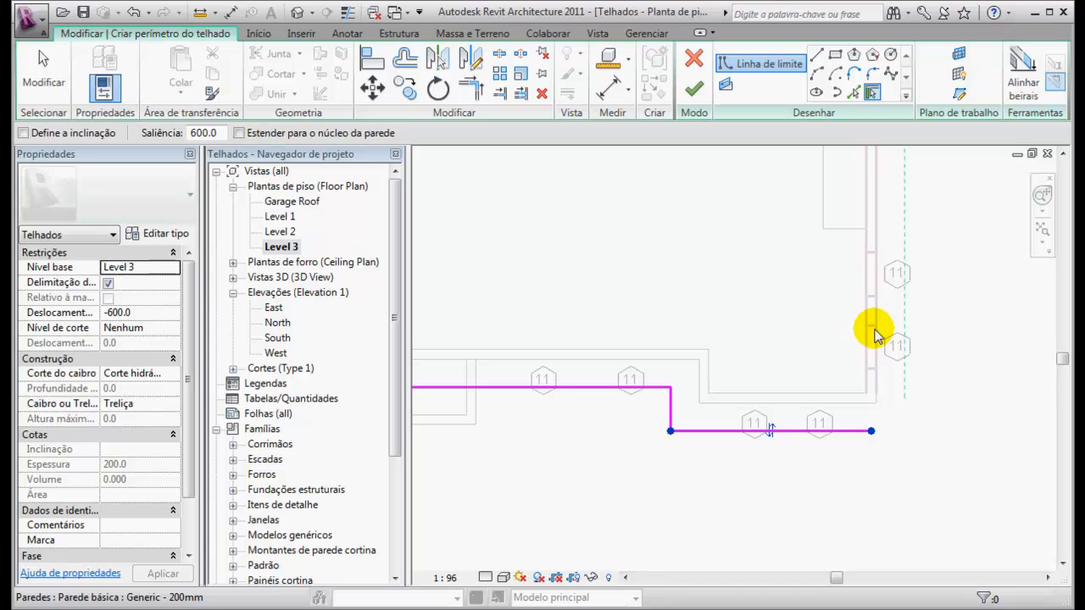
left_click(875, 336)
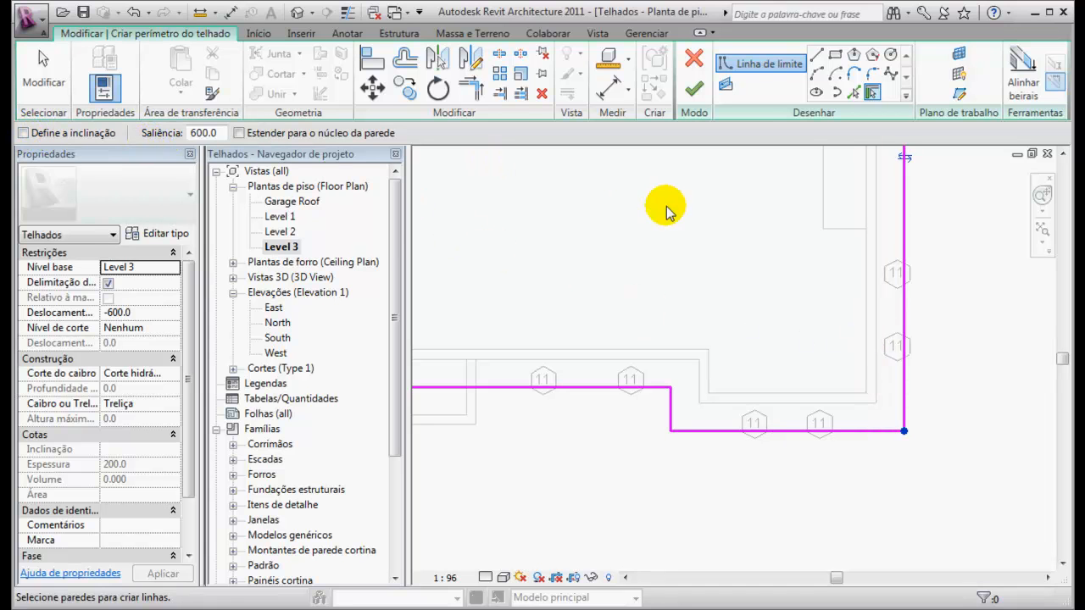
scroll(688, 281, "down", 3)
middle_click_drag(644, 246, 781, 361)
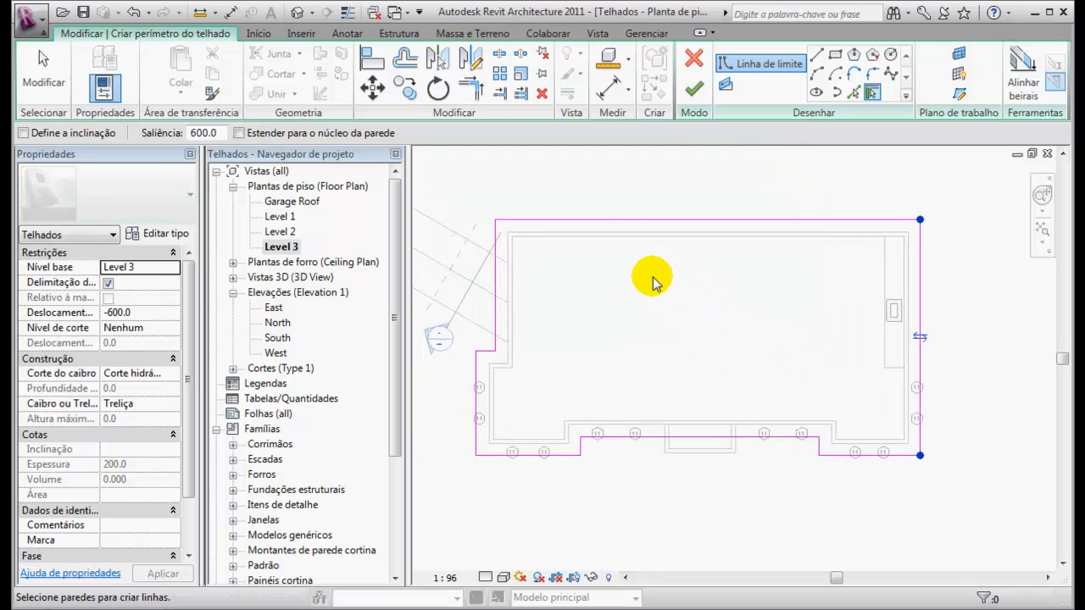
key("Escape")
key("Escape")
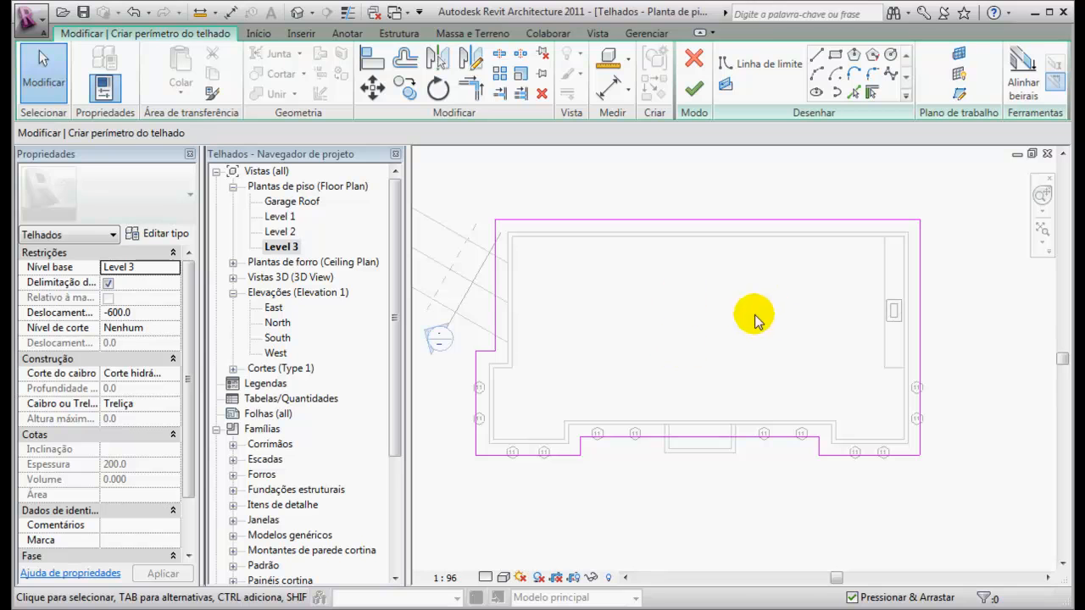
Add a rectangular boundary of about 733 by 1038 around the chimney outline to leave an opening in the roof
left_click(835, 55)
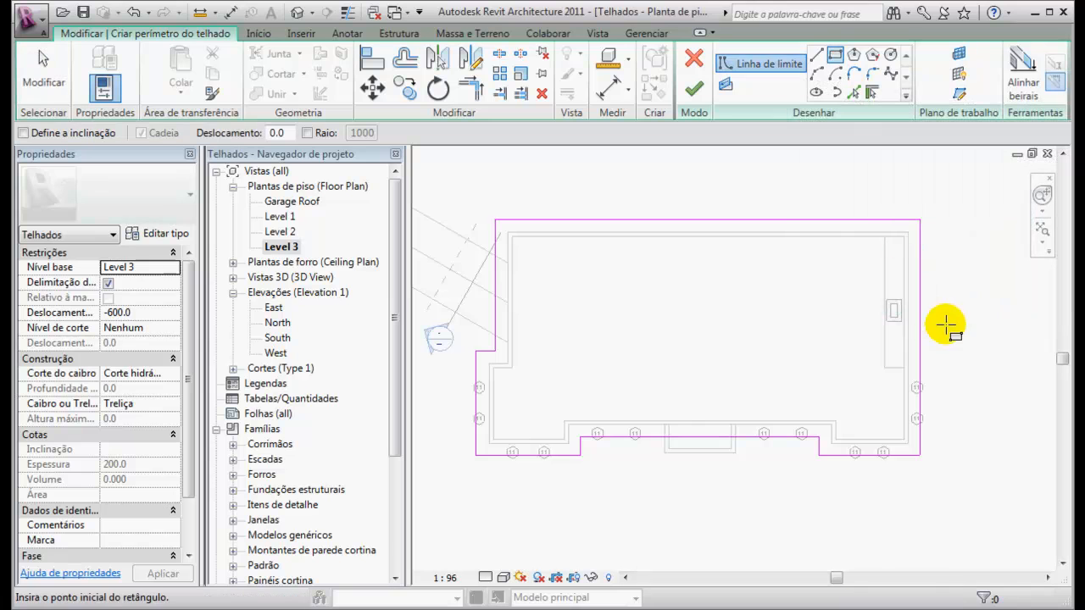
scroll(930, 297, "up", 5)
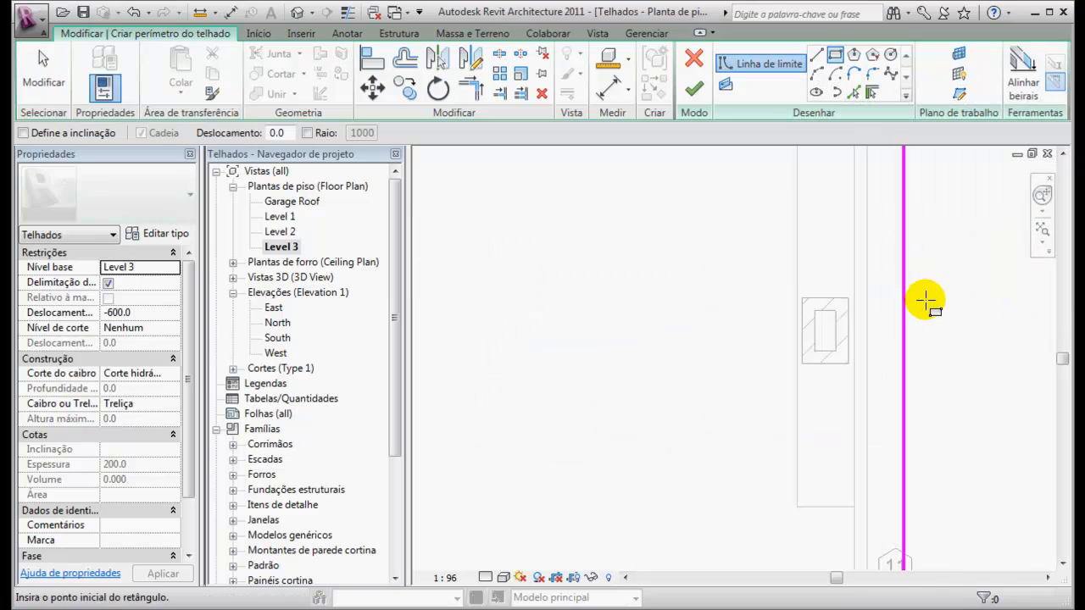
left_click(836, 298)
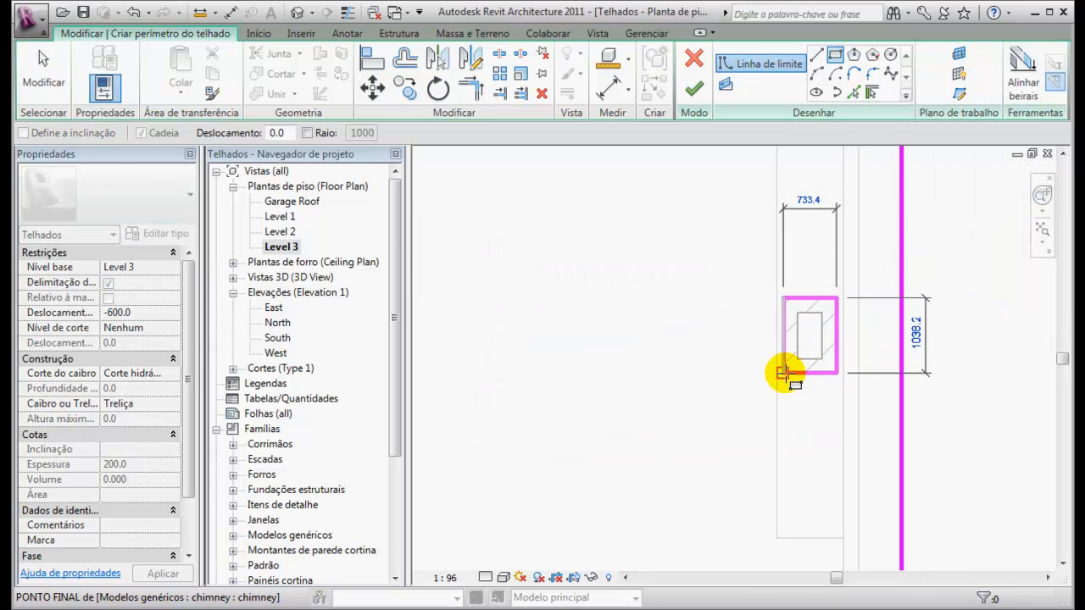
left_click(783, 373)
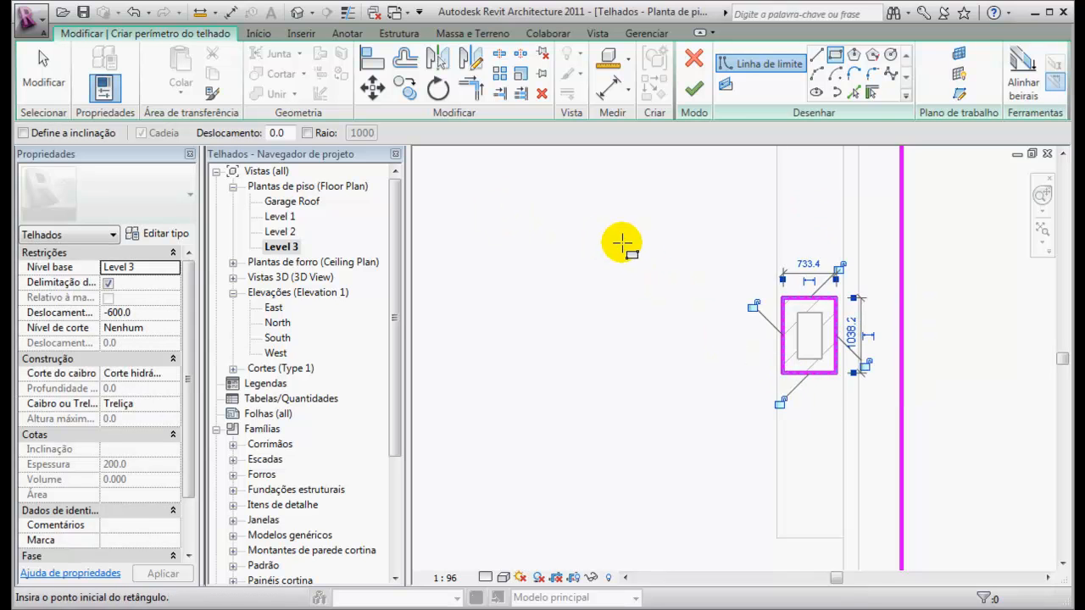
scroll(655, 252, "down", 4)
middle_click_drag(596, 242, 787, 254)
scroll(639, 267, "up", 1)
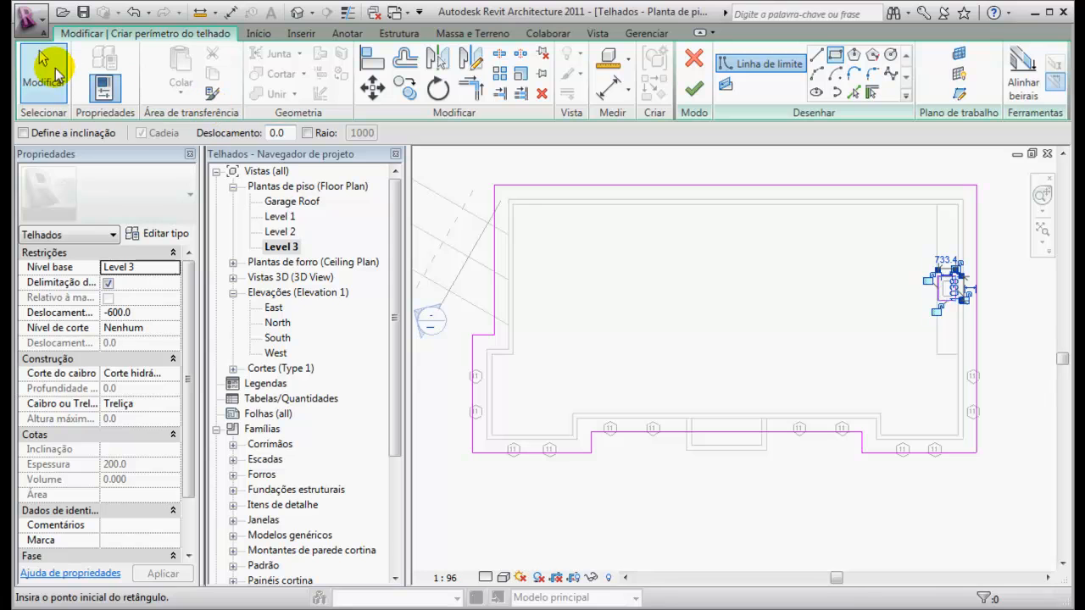
left_click(40, 74)
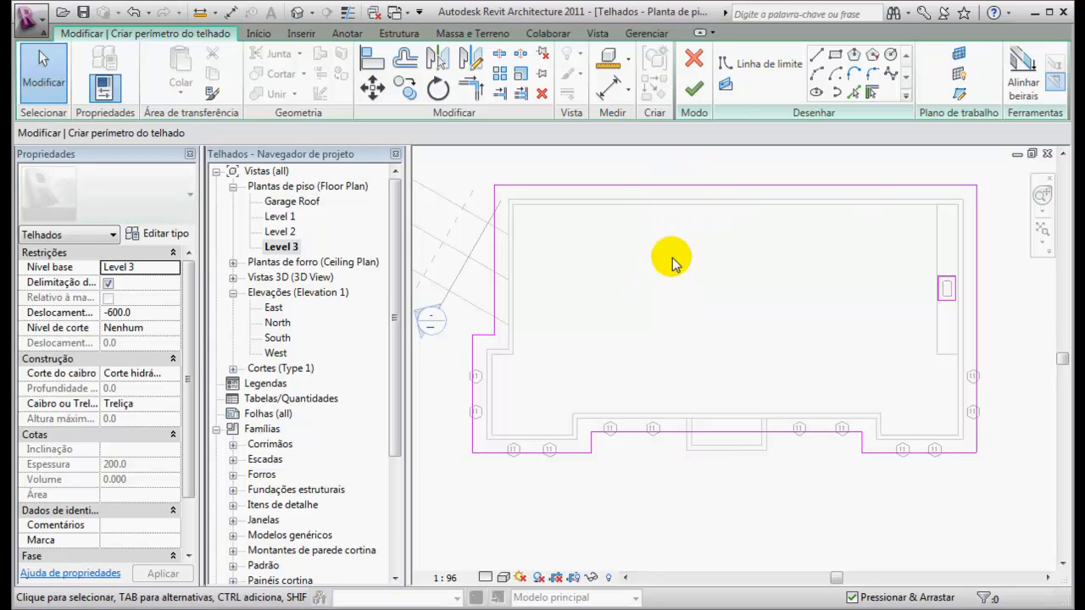
Make the long rear boundary line and the garage-side front segment define the roof's slope
left_click(695, 186)
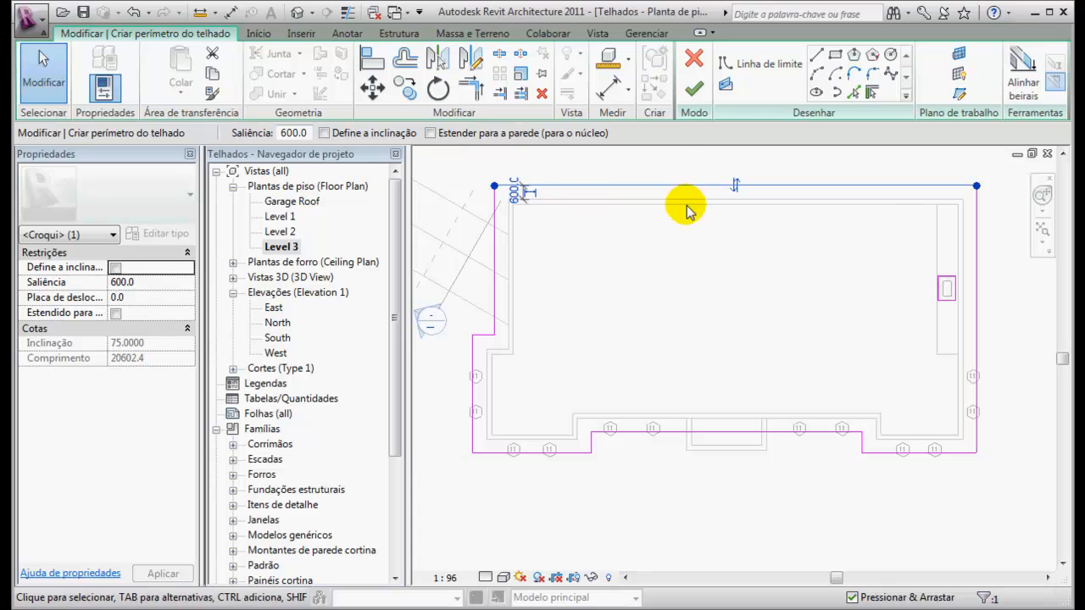
left_click(324, 133)
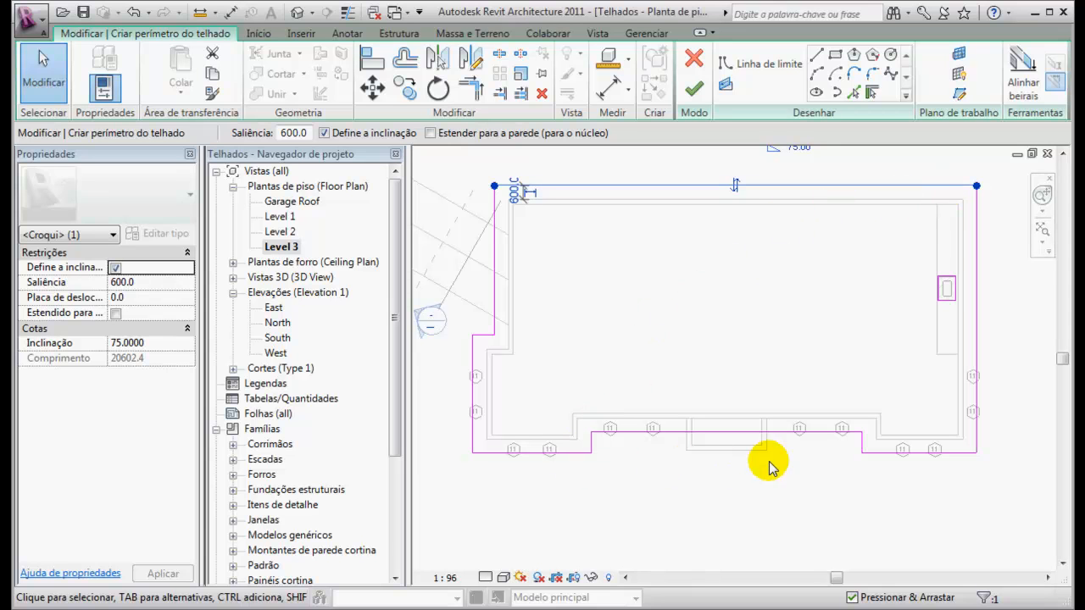
left_click(573, 453)
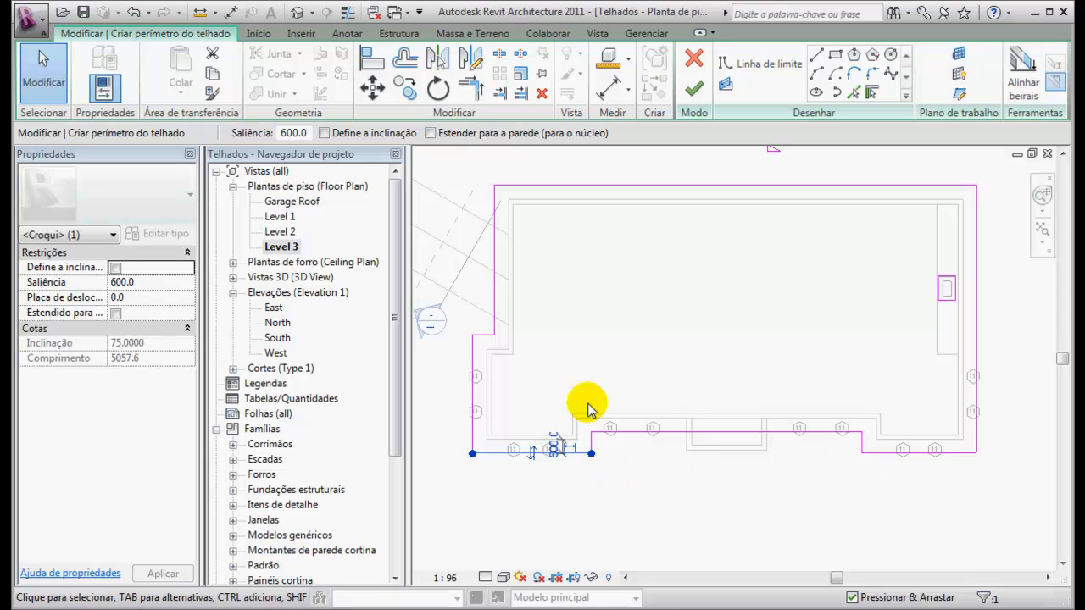
left_click(323, 133)
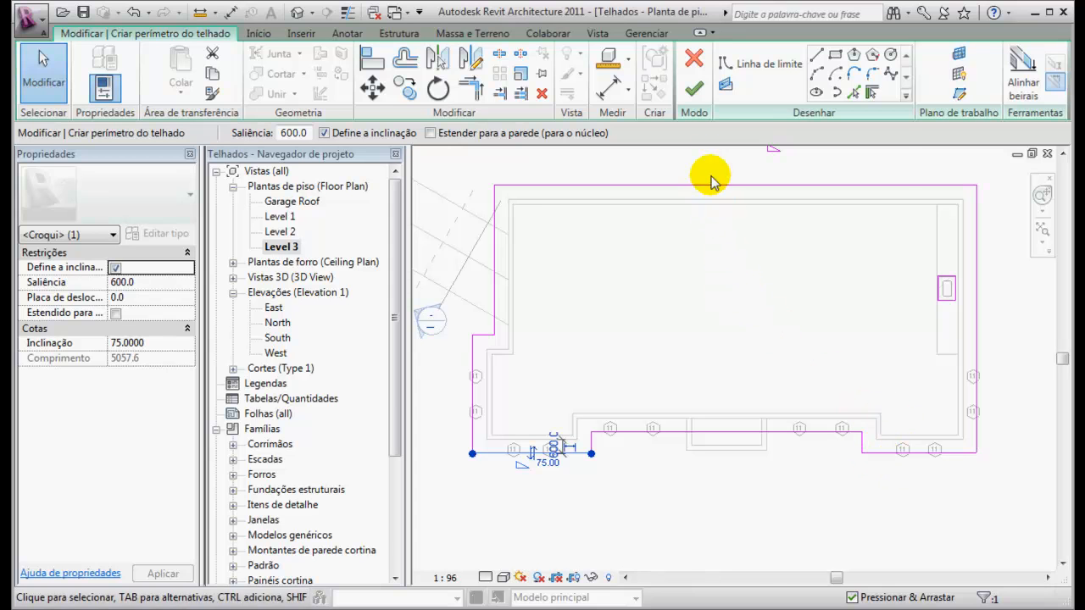
Set the slope of both slope-defining boundary lines to 45 and finish the roof without attaching the highlighted walls
left_click(545, 463)
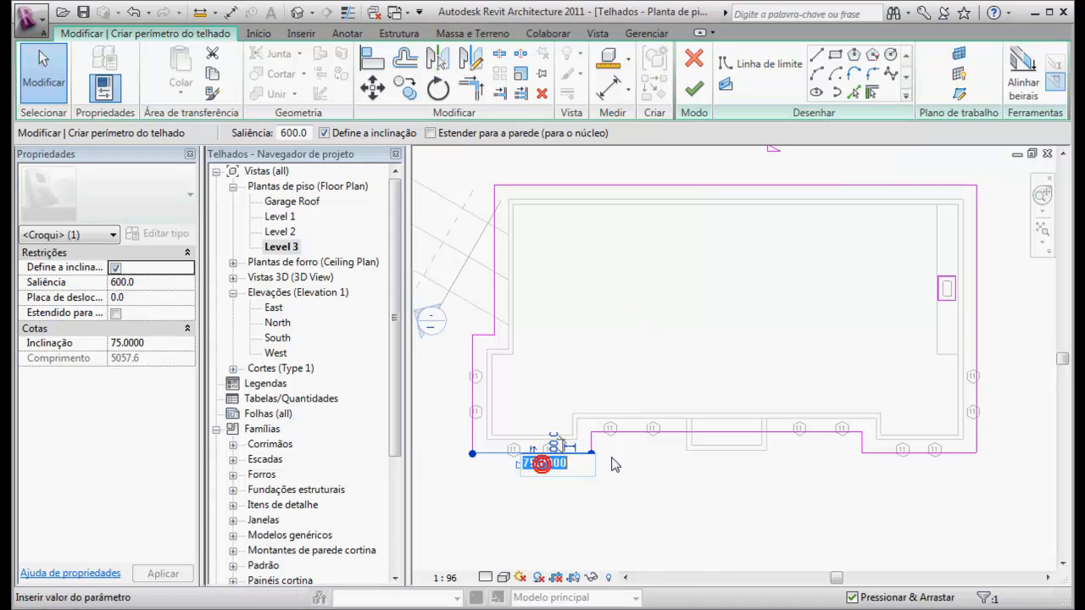
type("45")
key("Return")
left_click(788, 184)
middle_click_drag(789, 184, 725, 347)
left_click(730, 281)
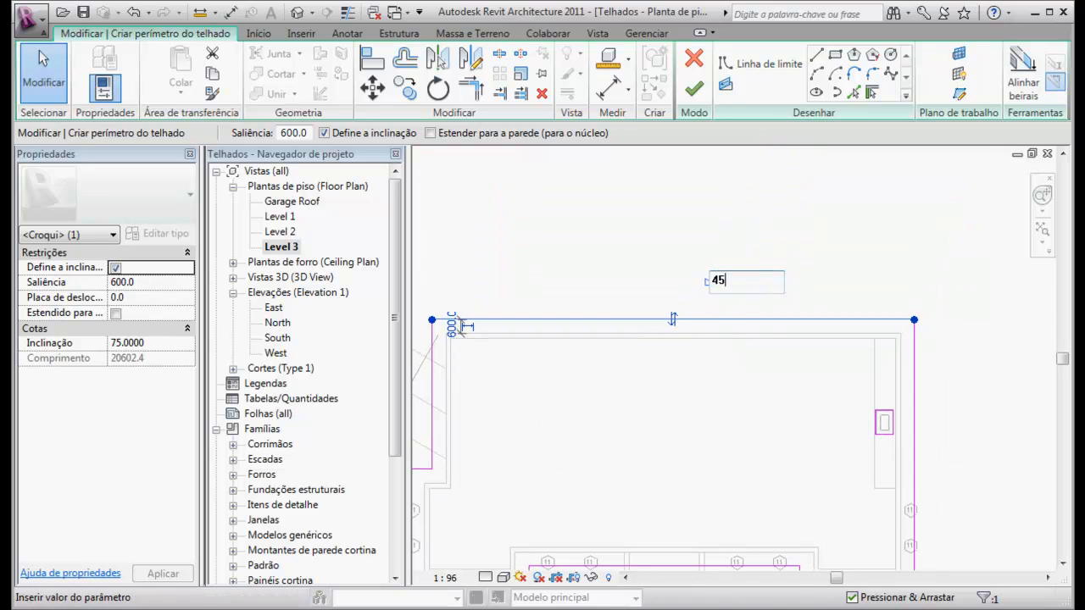
key("Return")
left_click(664, 249)
scroll(702, 253, "down", 2)
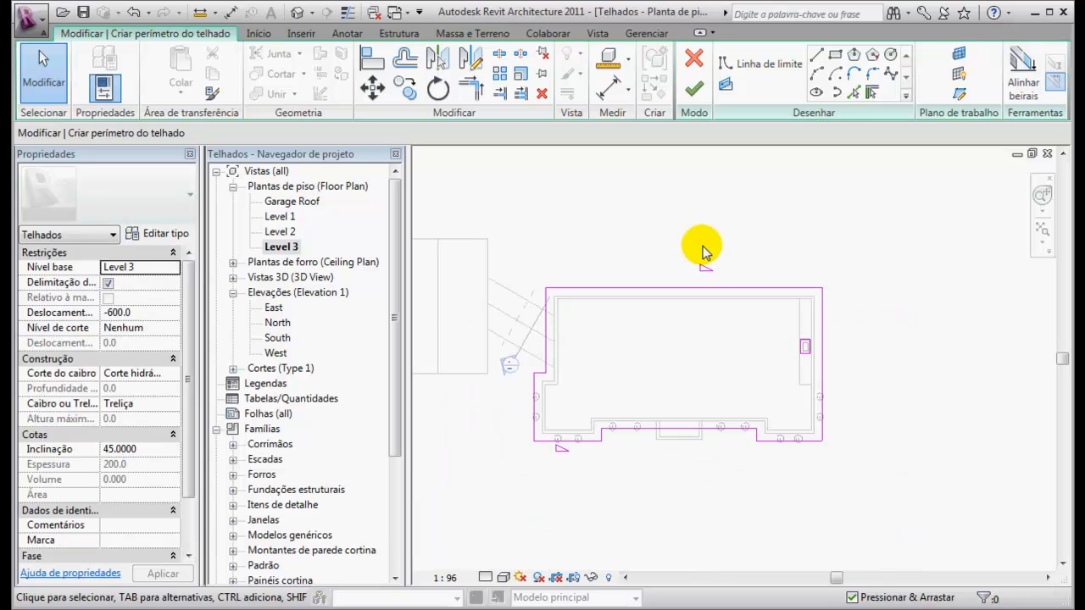
left_click(695, 88)
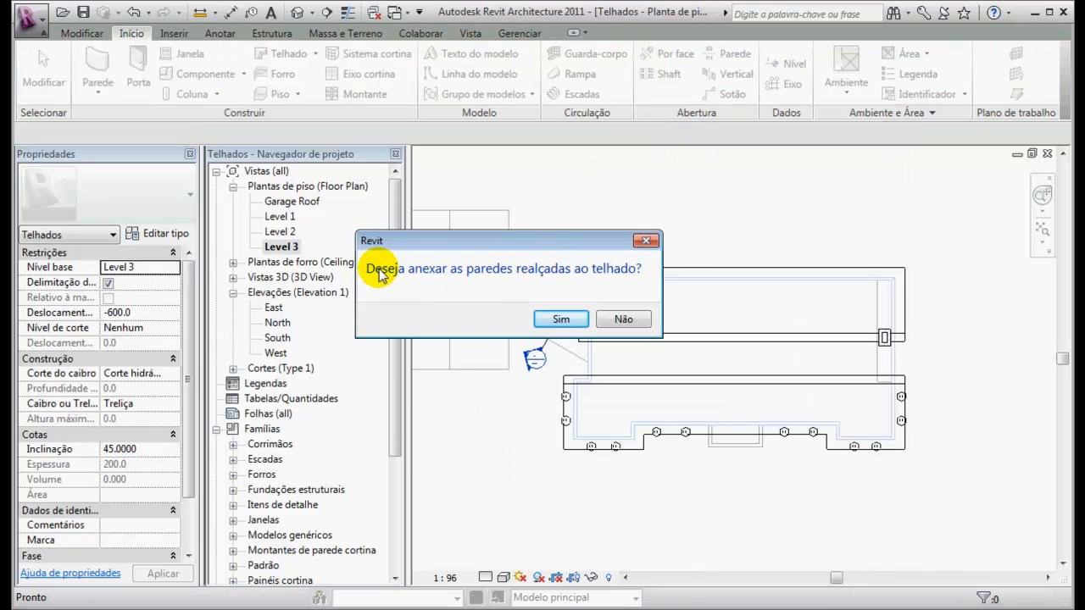
left_click(619, 320)
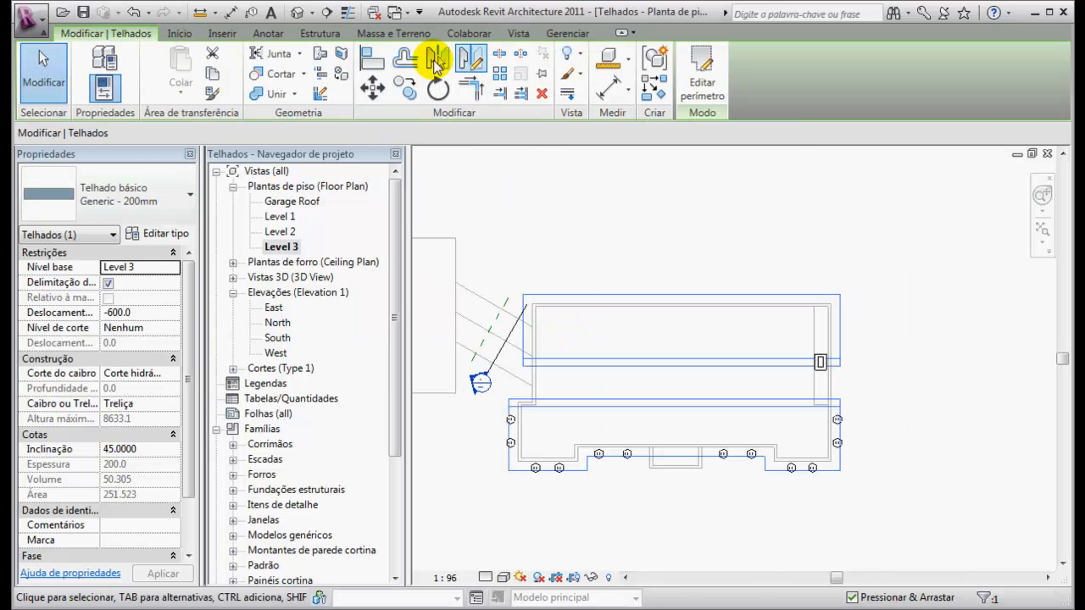
Show the new house roof in the 3D view and hide the work plane
left_click(297, 12)
left_click(771, 421)
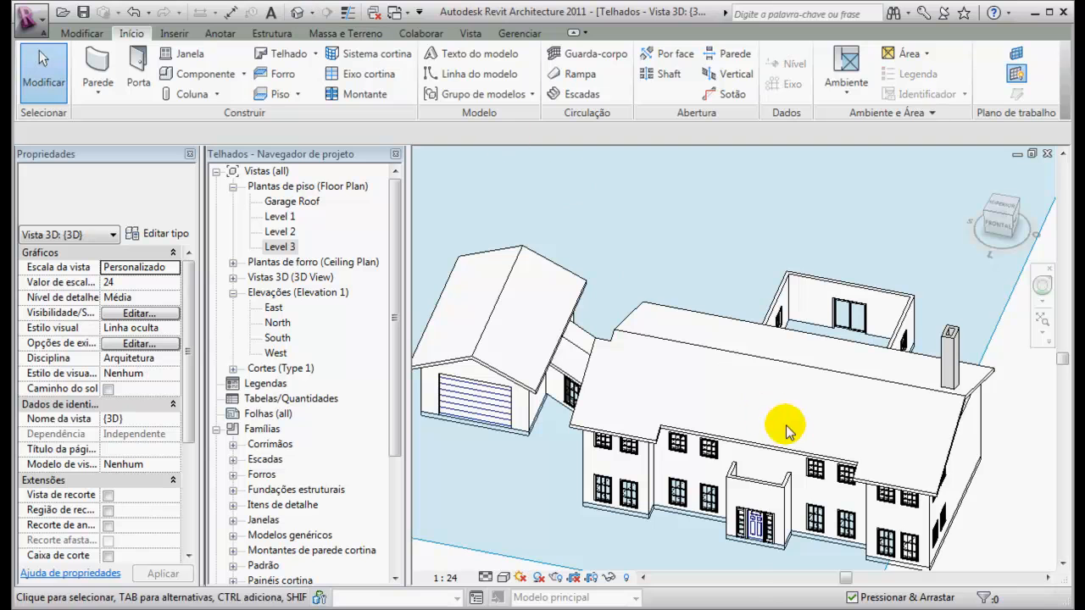
middle_click_drag(845, 428, 823, 368, "shift")
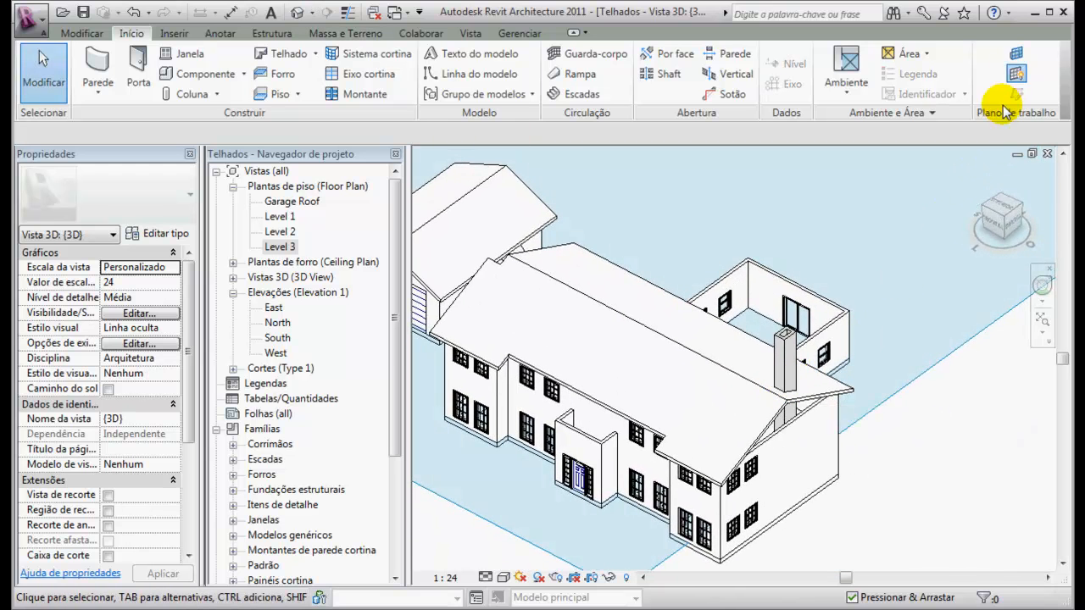
left_click(1016, 74)
middle_click_drag(738, 399, 839, 426, "shift")
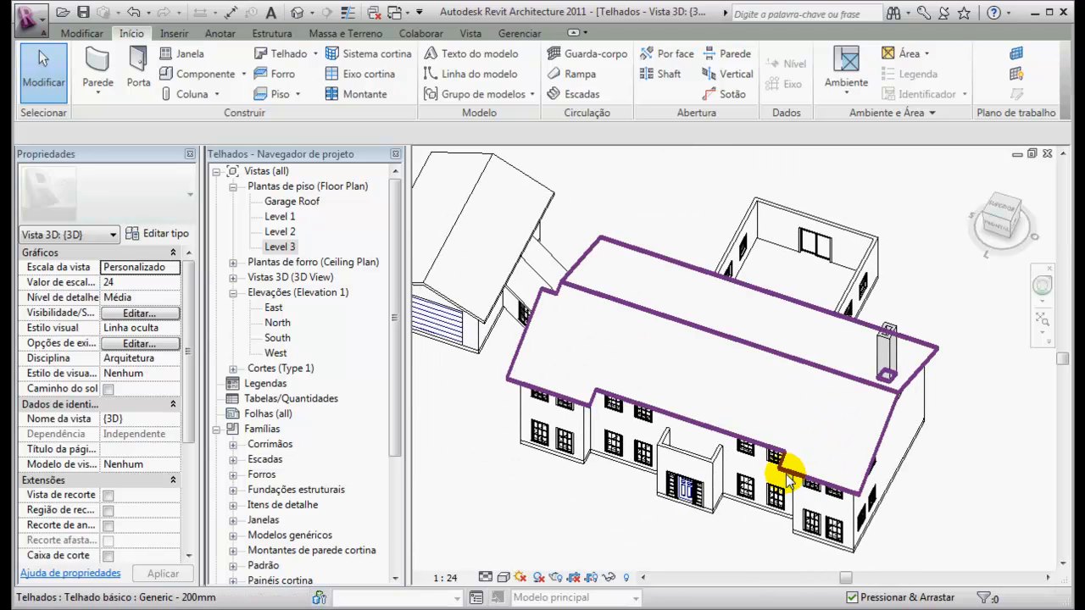
Edit the main roof's footprint so the front segment at the chimney end defines a slope, finishing without attaching the walls
left_click(830, 487)
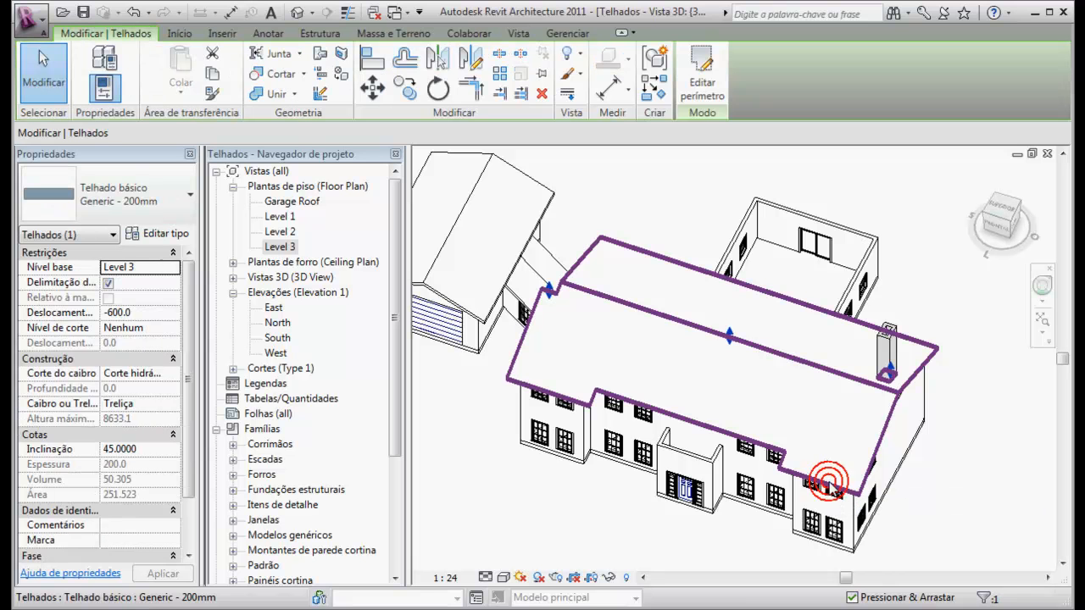
left_click(717, 89)
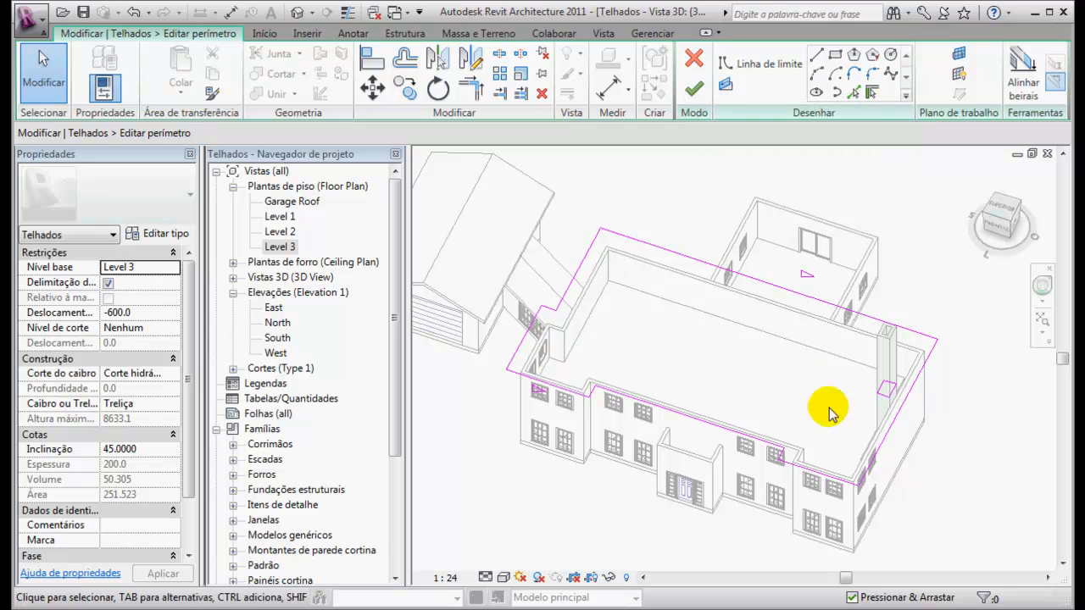
left_click(826, 481)
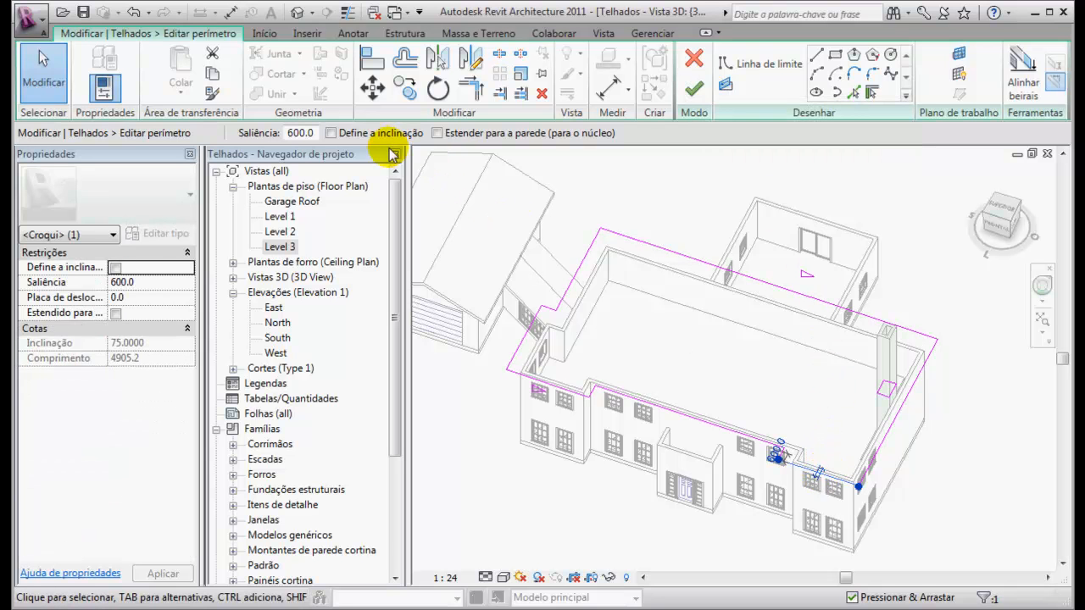
left_click(693, 88)
left_click(624, 320)
middle_click_drag(669, 335, 790, 389, "shift")
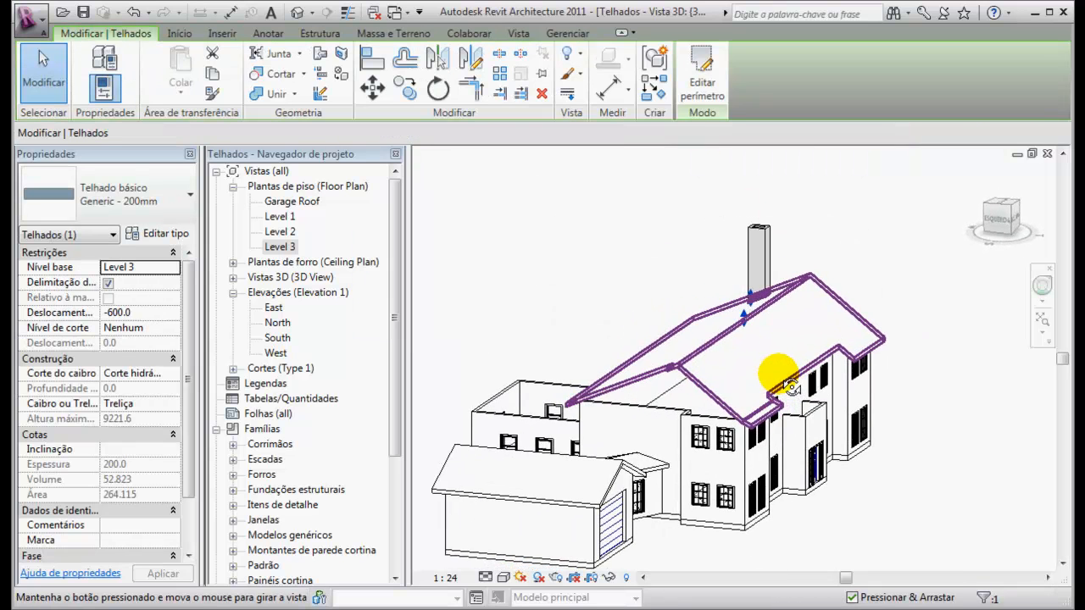
scroll(778, 432, "up", 4)
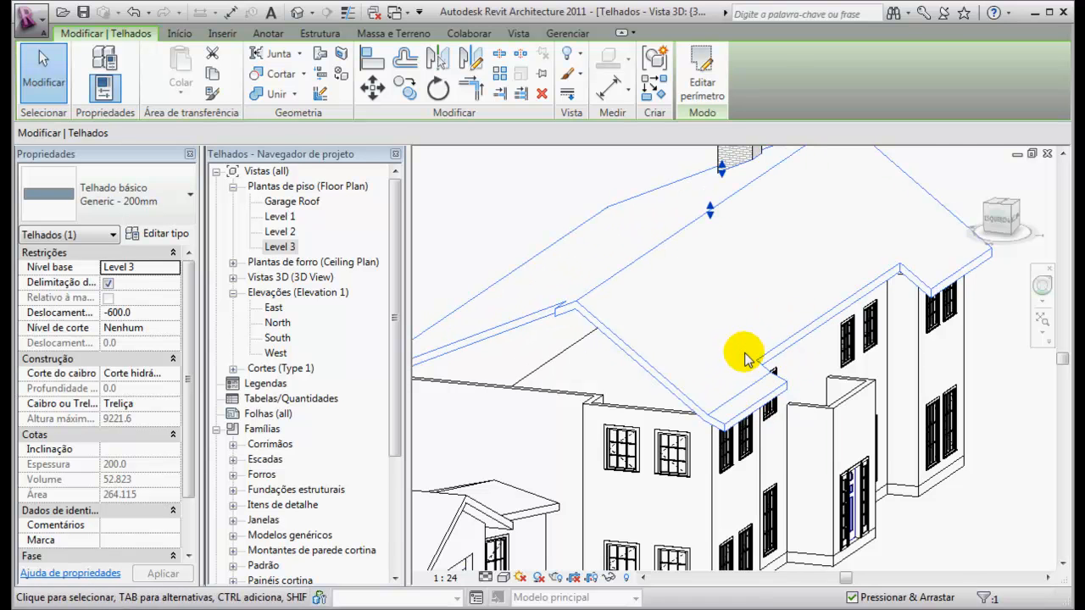
middle_click_drag(706, 336, 618, 344, "shift")
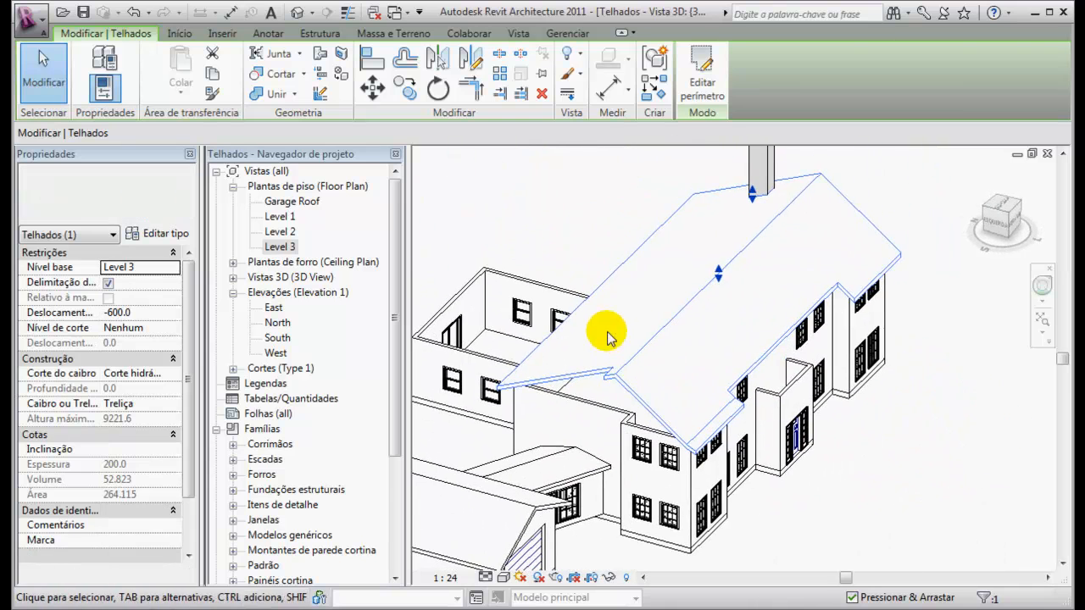
Remove the slope definition from the front segment at the chimney end of the main roof's footprint, finishing with the highlighted walls attached
left_click(702, 89)
left_click(866, 269)
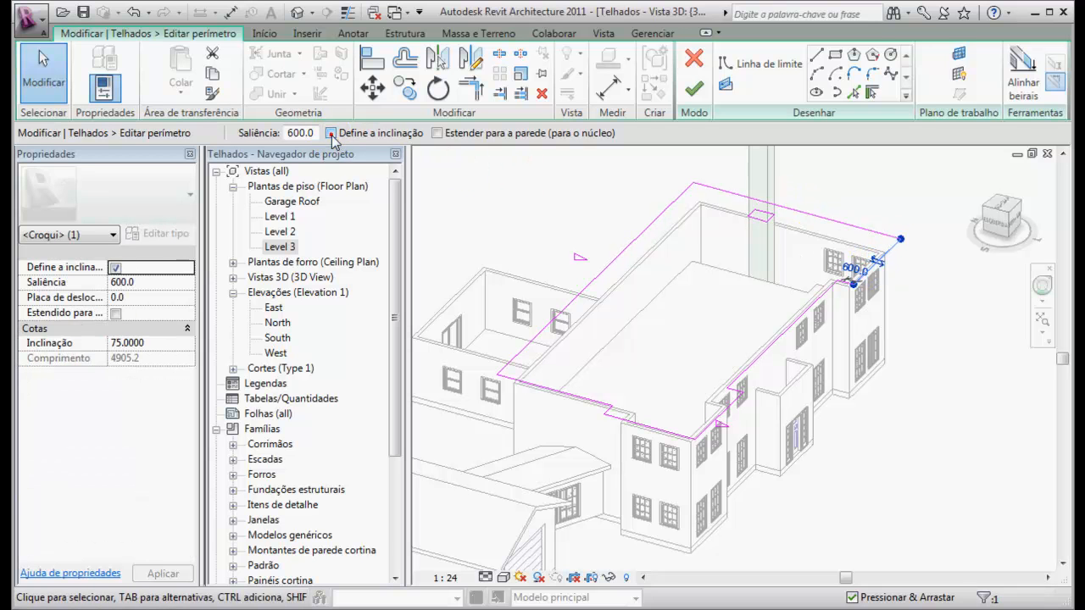
left_click(694, 88)
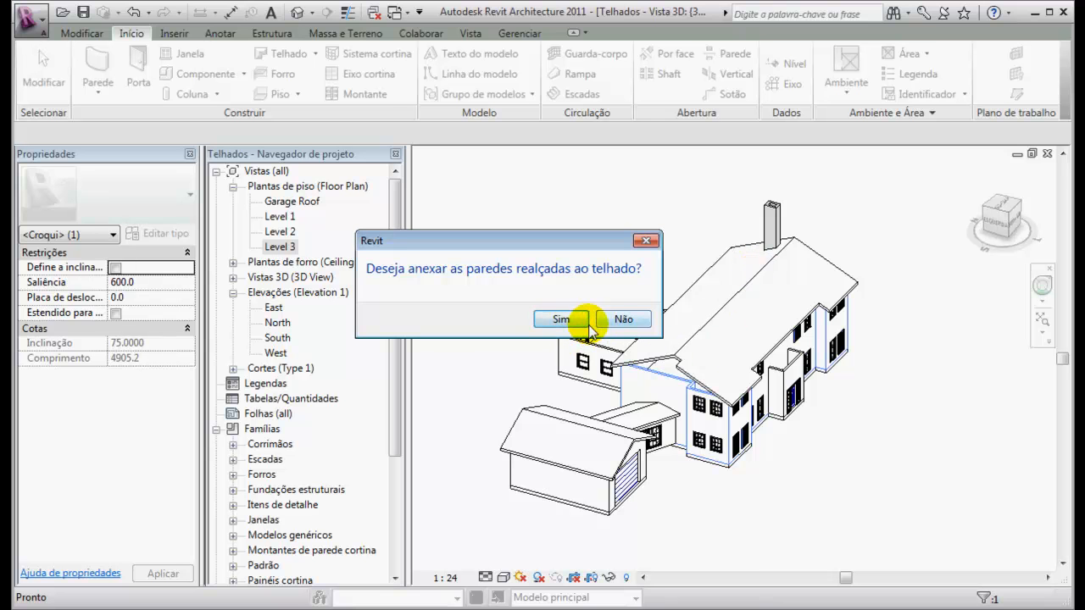
left_click(563, 320)
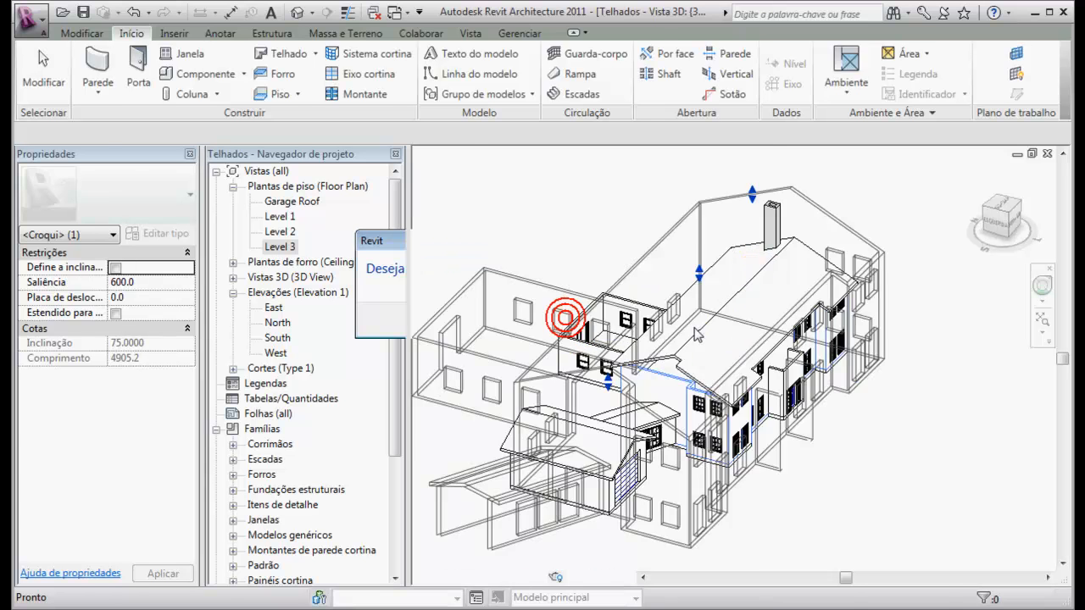
Examine how the walls meet the main roof at the garage-side gable and along the front in the 3D view
scroll(814, 339, "up", 3)
middle_click_drag(839, 358, 731, 387, "shift")
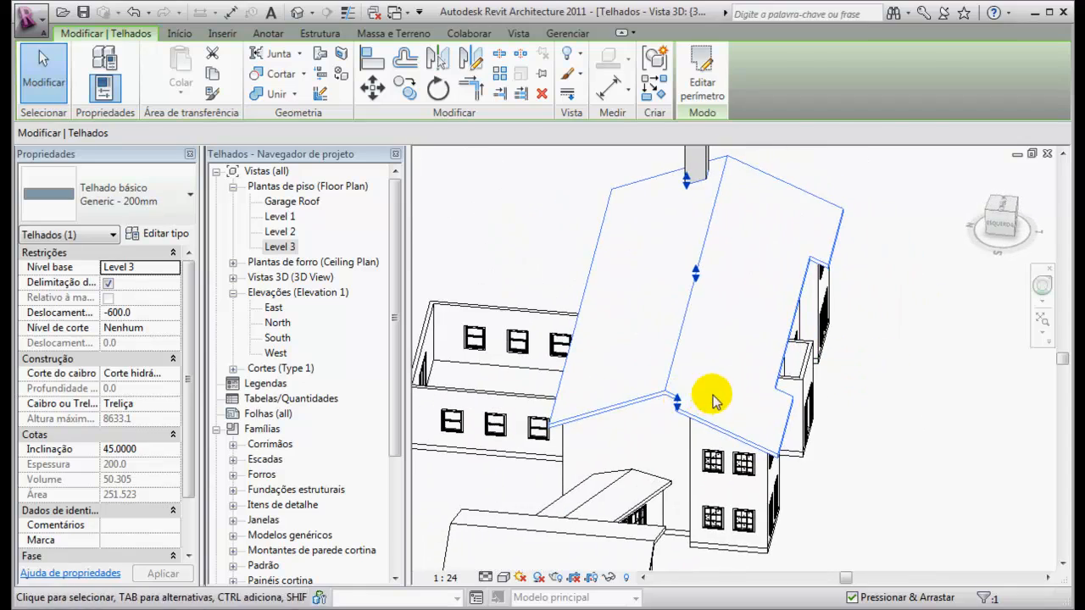
middle_click_drag(670, 415, 686, 431, "shift")
scroll(782, 412, "up", 5)
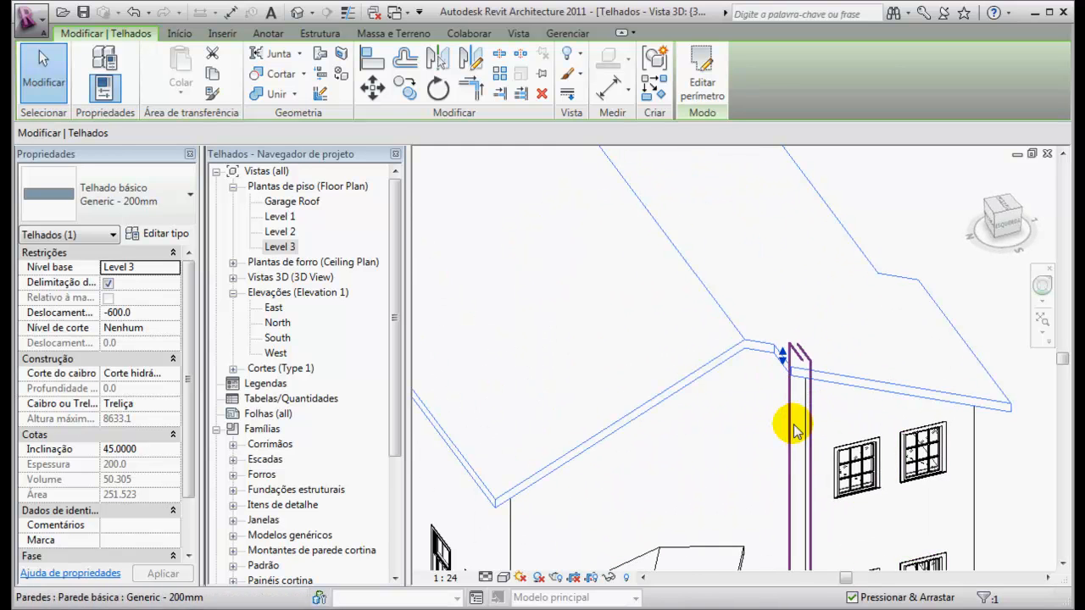
scroll(806, 427, "down", 3)
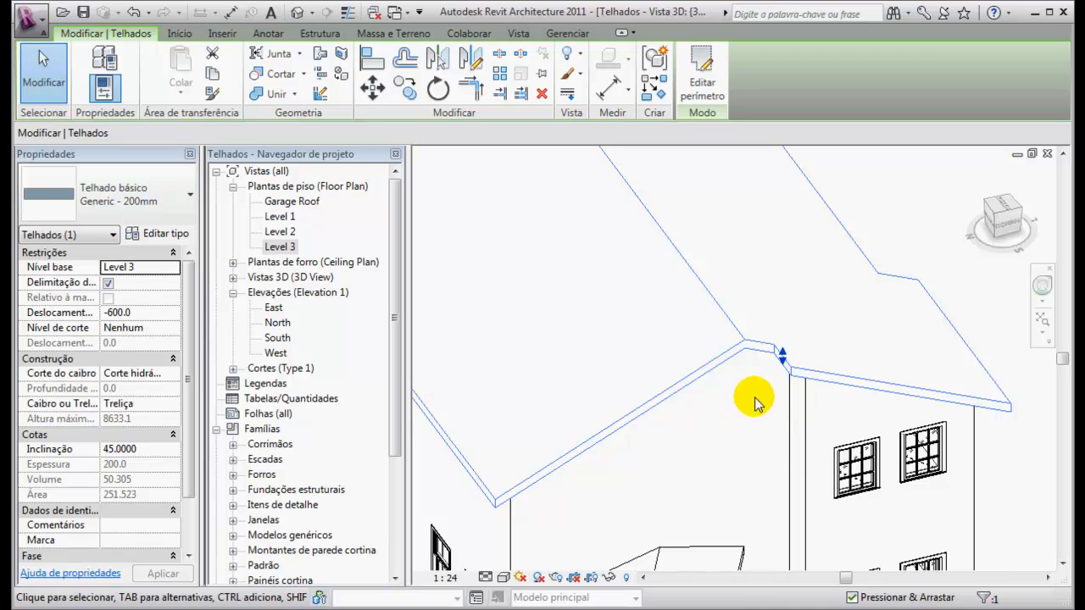
scroll(767, 403, "down", 1)
middle_click_drag(812, 356, 513, 329, "shift")
middle_click_drag(903, 347, 606, 338, "shift")
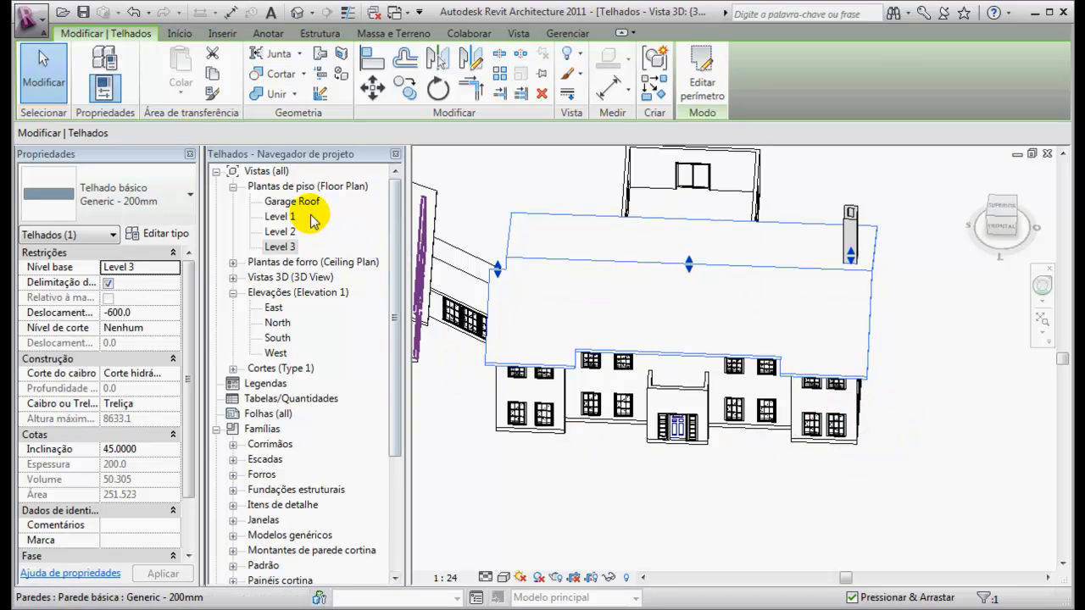
double_click(280, 247)
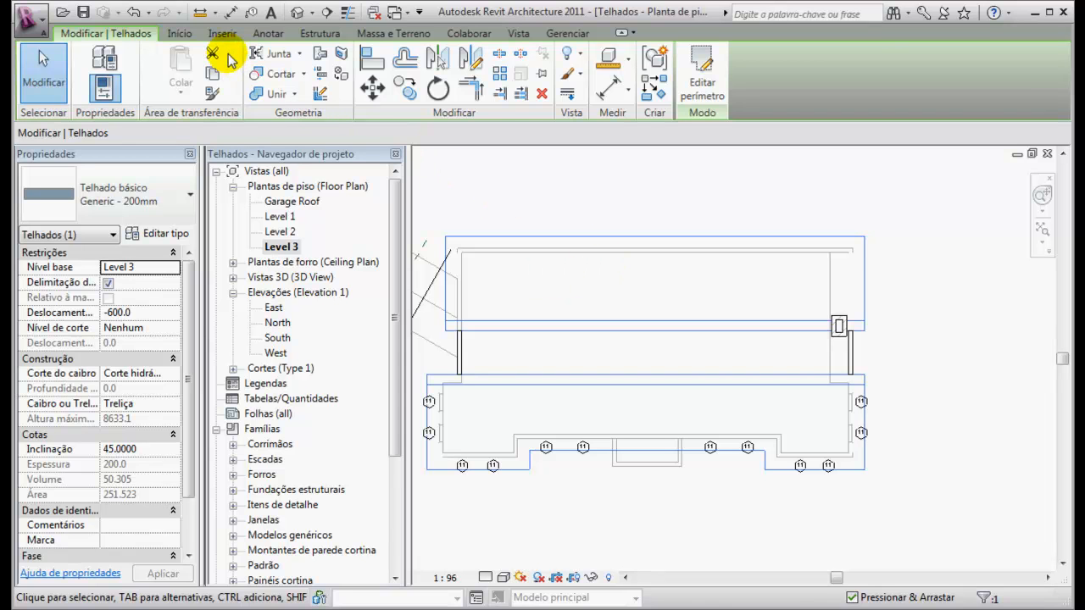
left_click(179, 34)
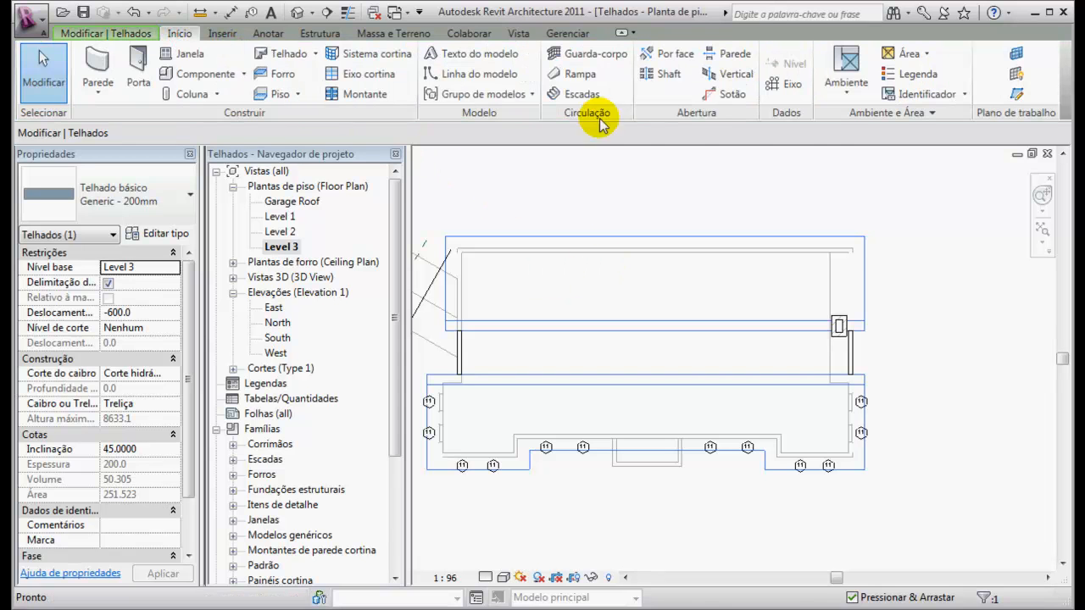
left_click(1017, 94)
left_click(517, 458)
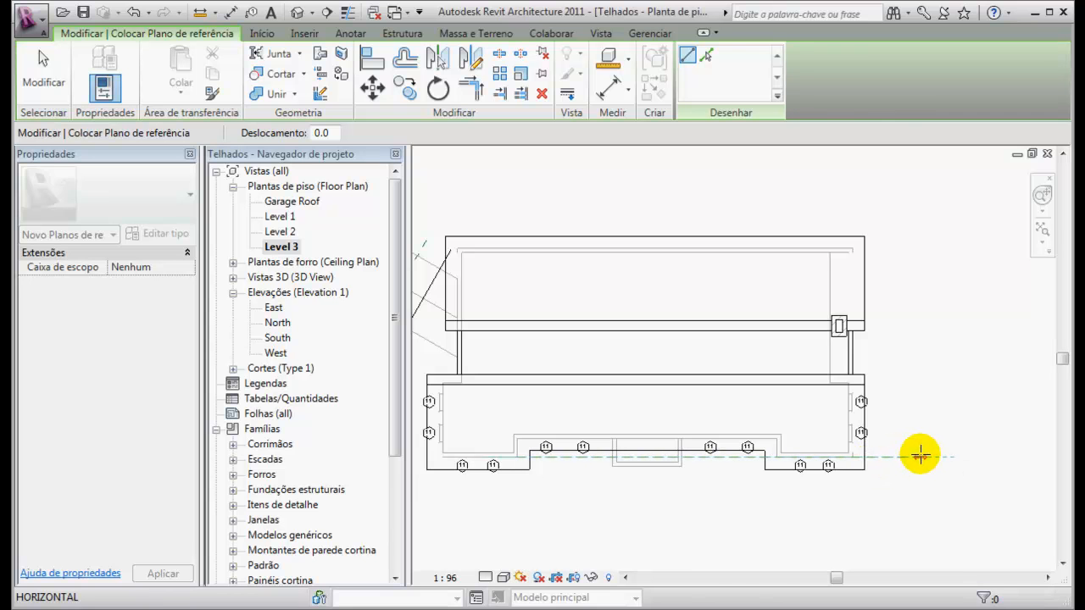
scroll(920, 456, "up", 5)
scroll(921, 456, "down", 4)
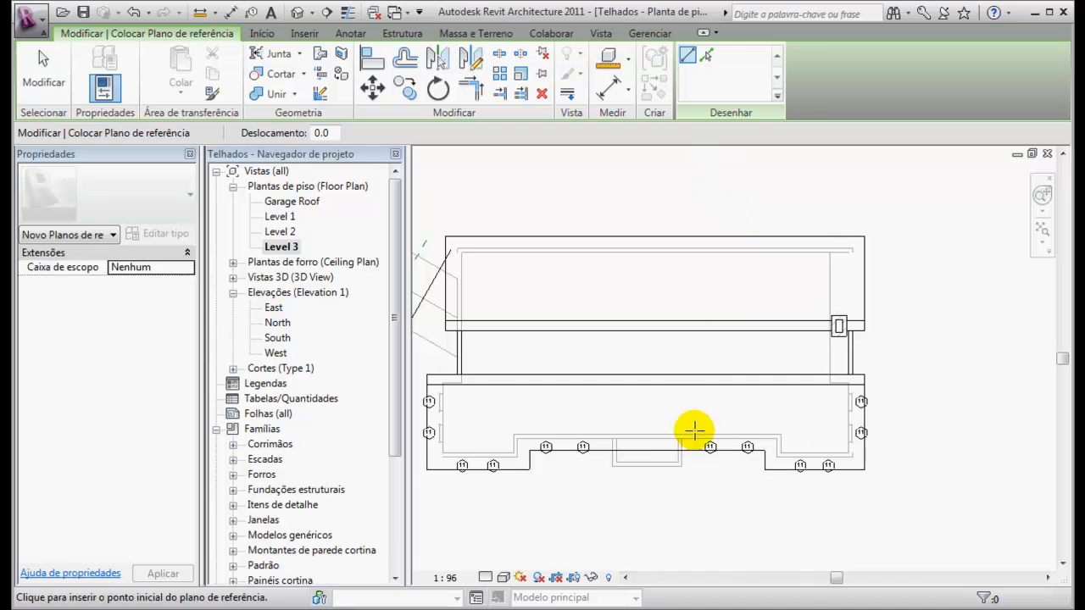
scroll(702, 350, "down", 1)
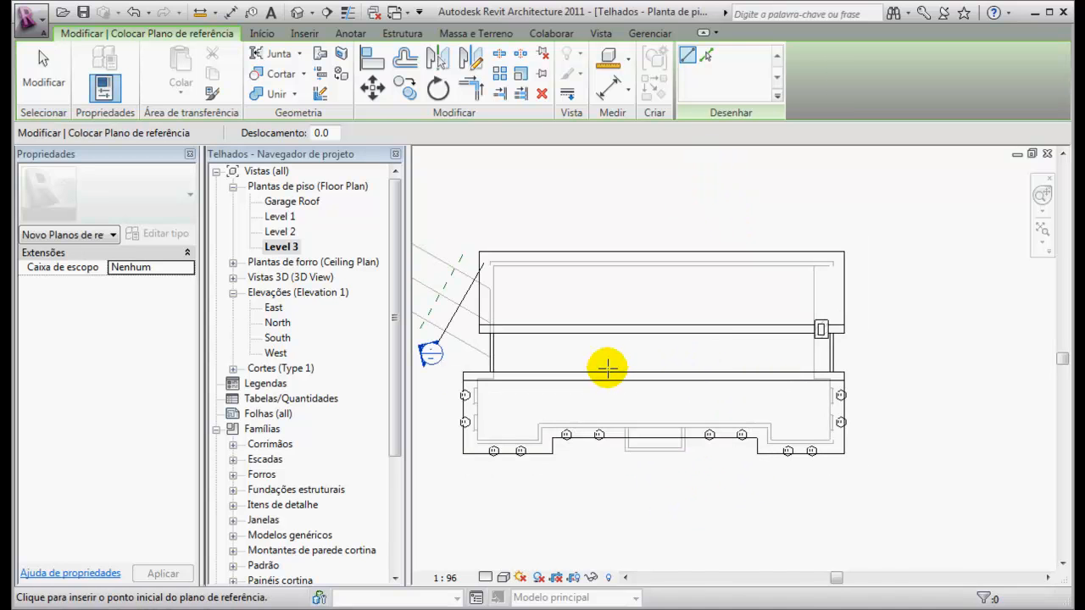
left_click(451, 273)
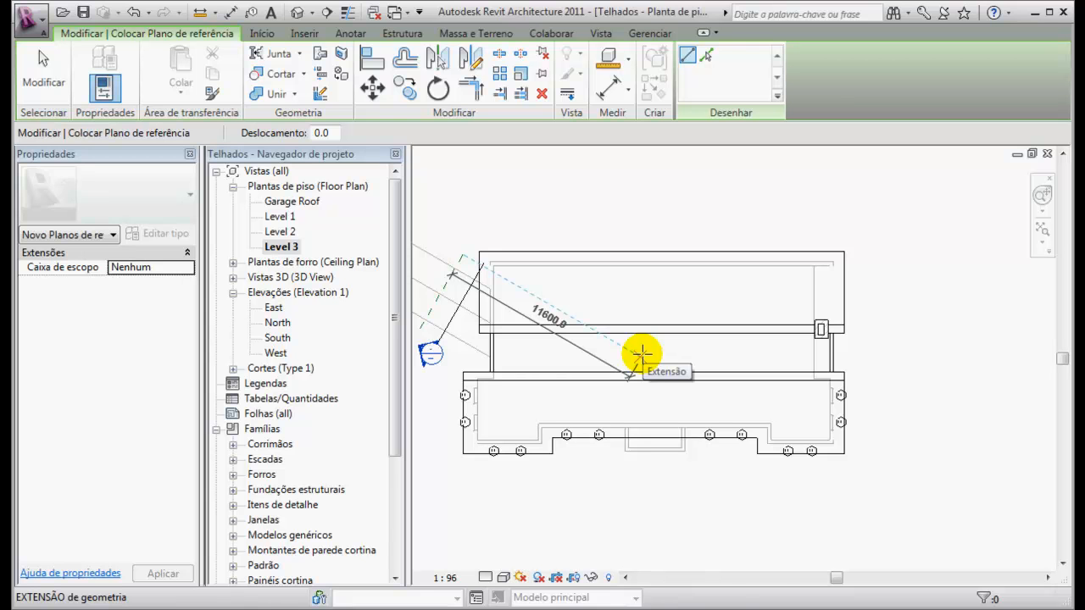
key("Escape")
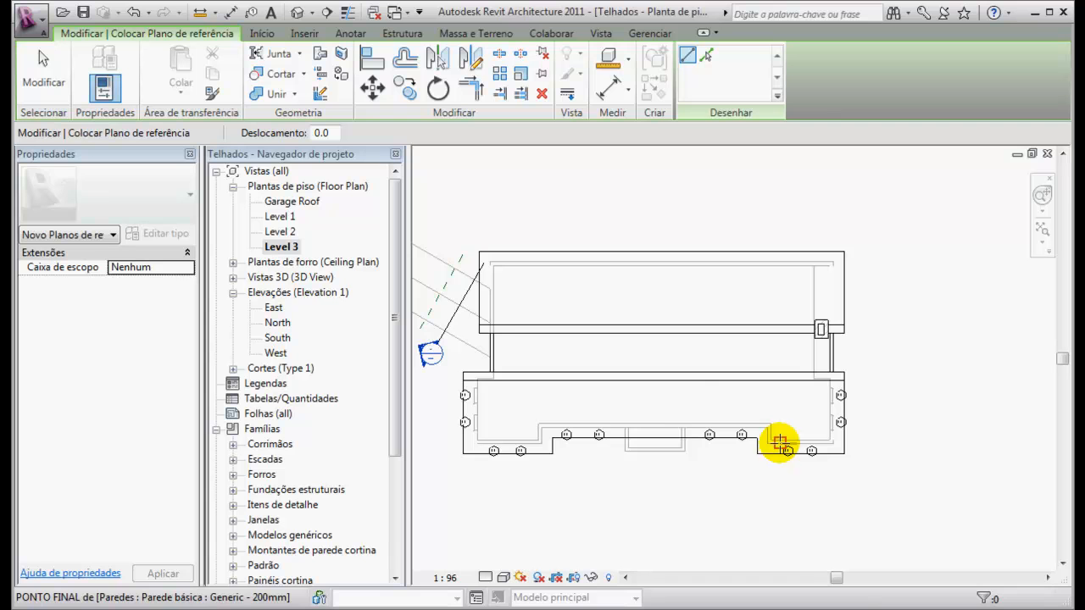
scroll(703, 400, "down", 1)
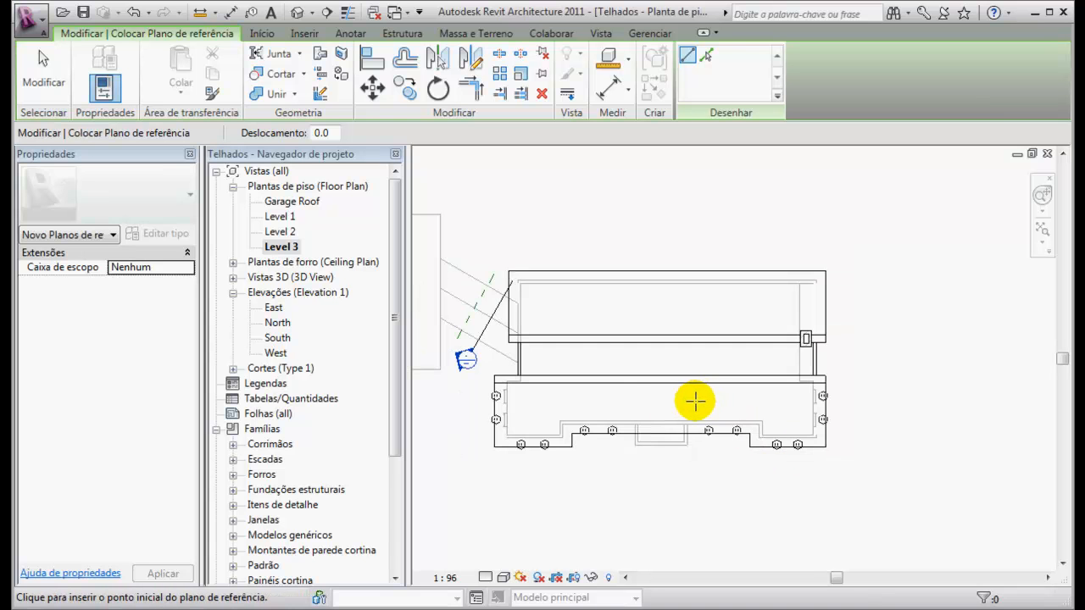
scroll(700, 400, "up", 2)
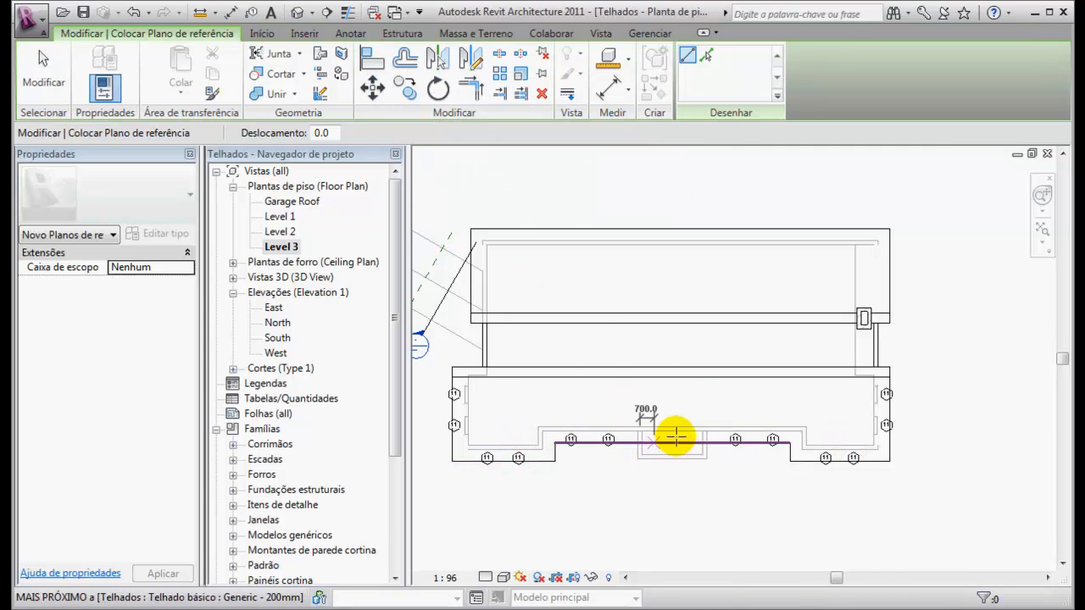
scroll(717, 391, "down", 1)
left_click(708, 419)
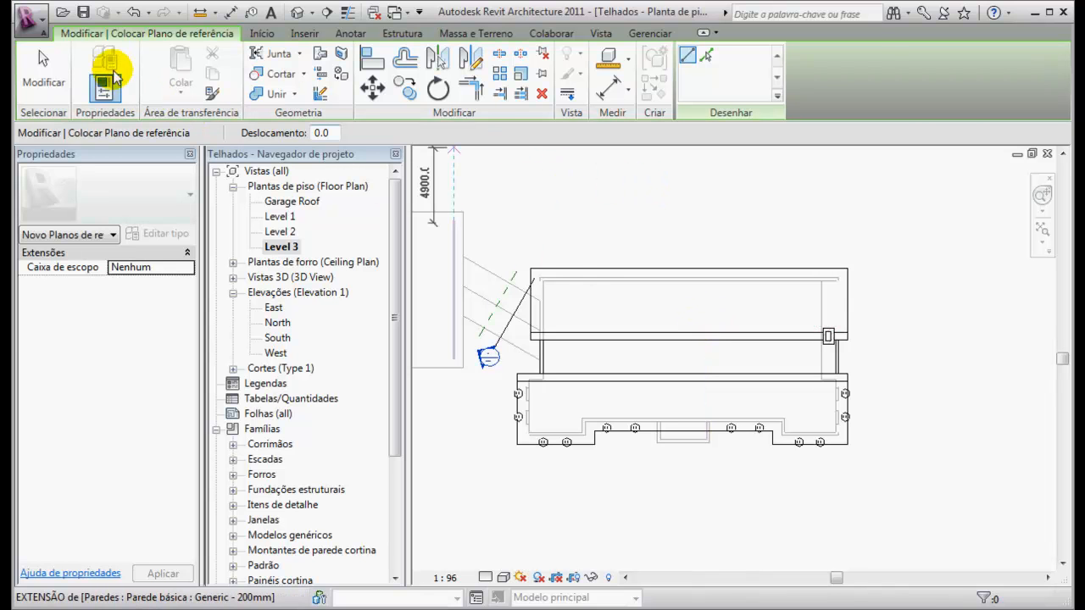
left_click(43, 70)
scroll(819, 292, "down", 2)
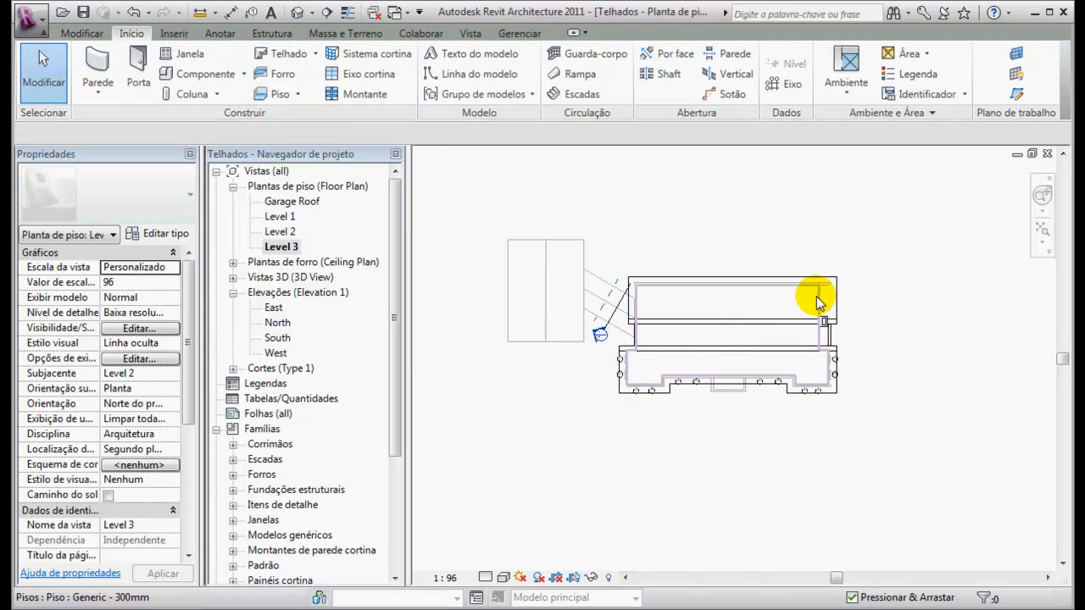
Return to the 3D view and examine the finished house roof, the chimney and the unroofed rear extension from several sides
left_click(298, 13)
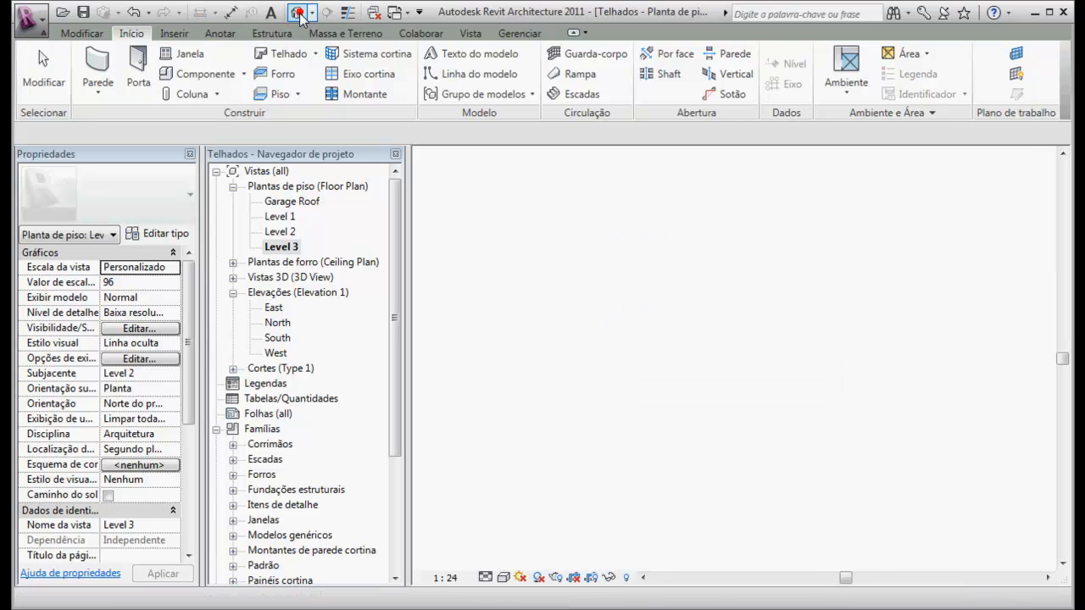
scroll(629, 333, "up", 2)
scroll(734, 310, "up", 1)
scroll(701, 324, "down", 2)
middle_click_drag(820, 268, 534, 282)
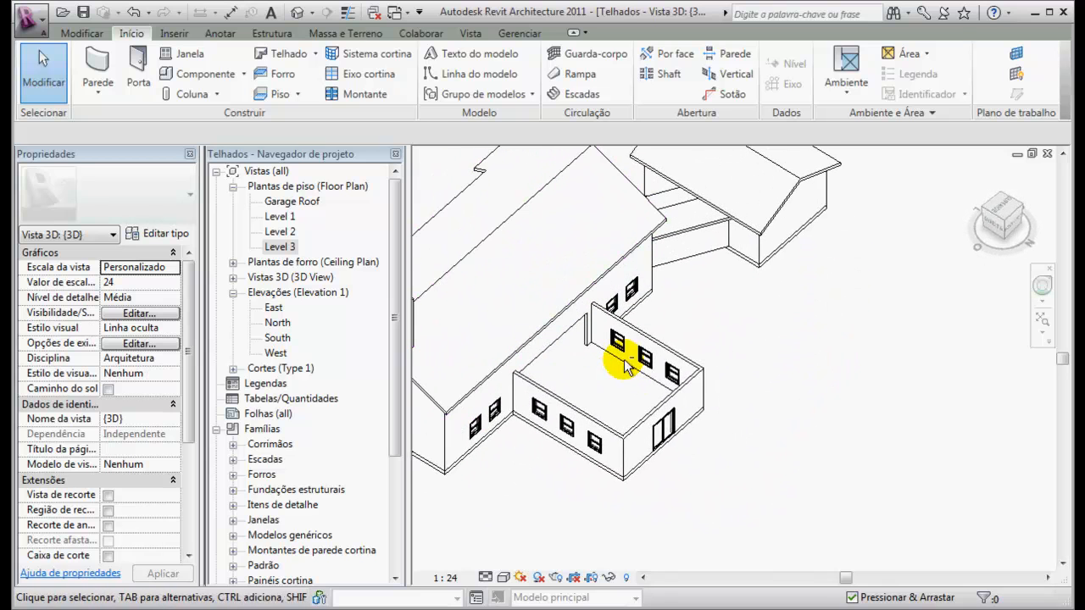
scroll(740, 333, "down", 2)
middle_click_drag(720, 314, 728, 379)
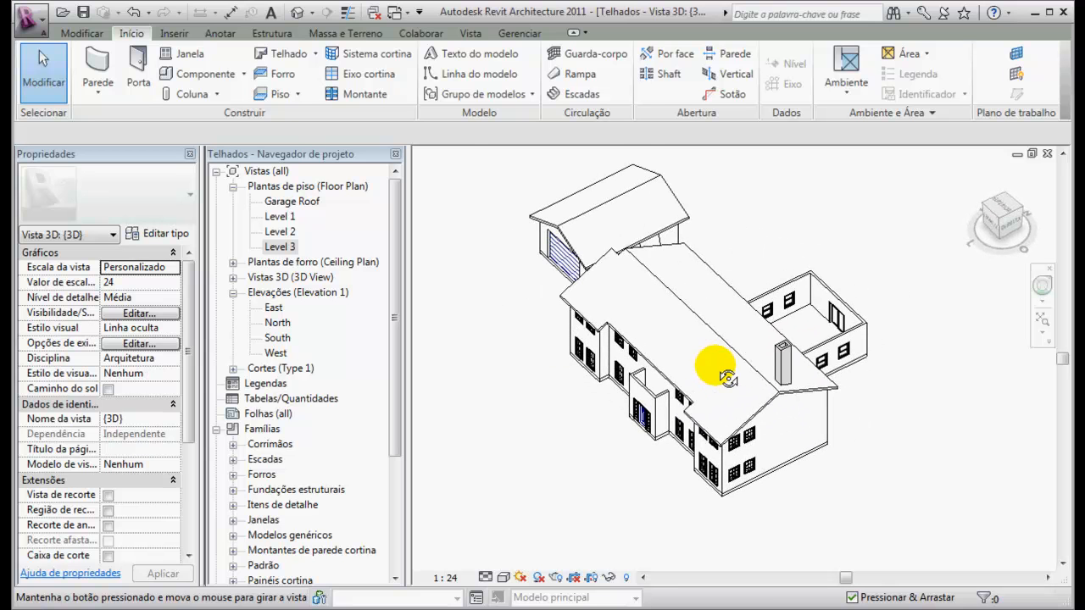
scroll(666, 337, "up", 2)
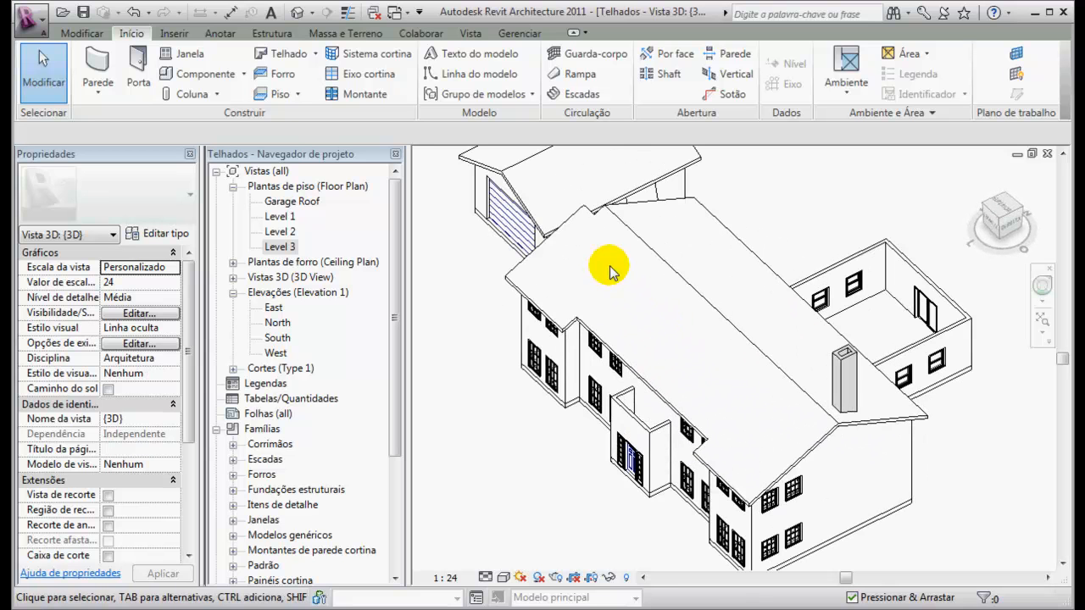
middle_click_drag(843, 334, 633, 333, "shift")
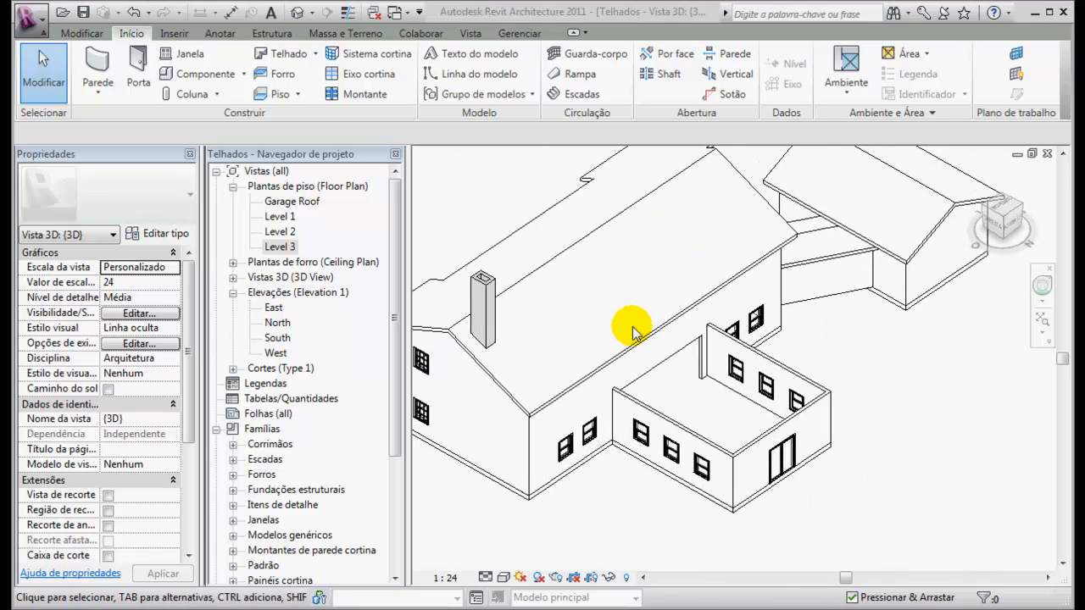